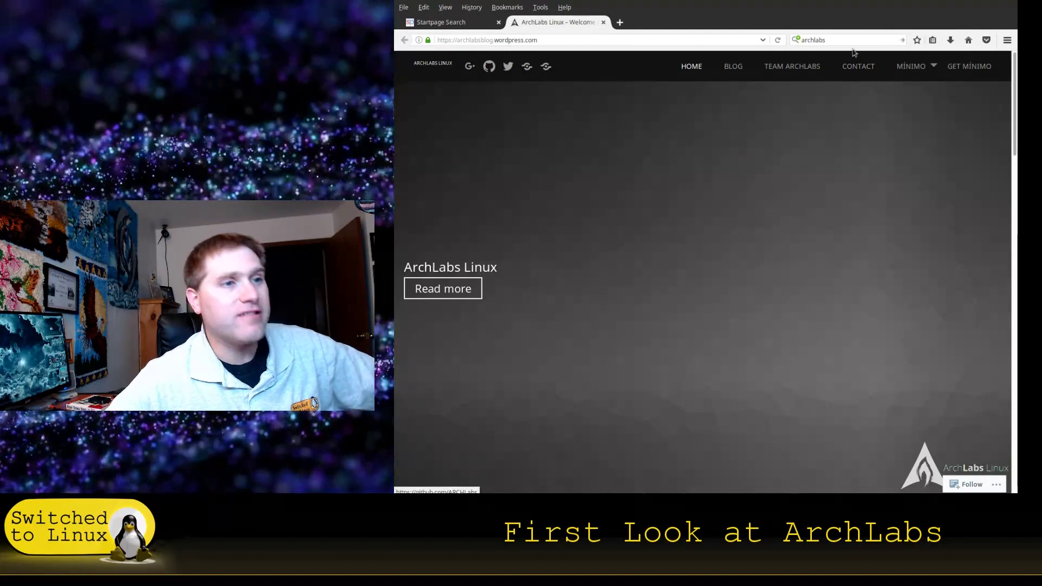
Step: Read the ArchLabs Linux description and highlights list on the site's home page
left_click(934, 68)
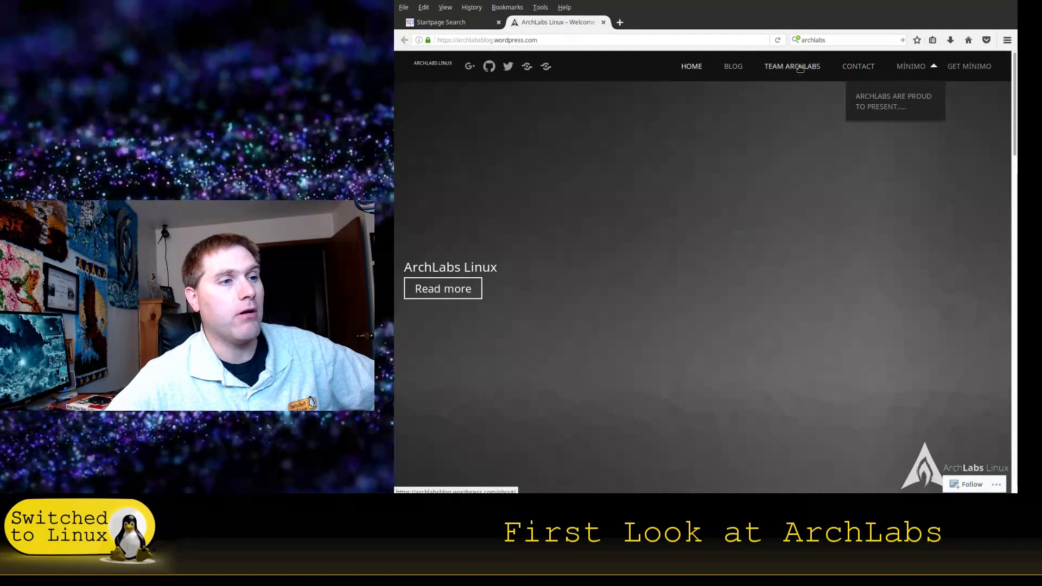
scroll(844, 344, "down", 3)
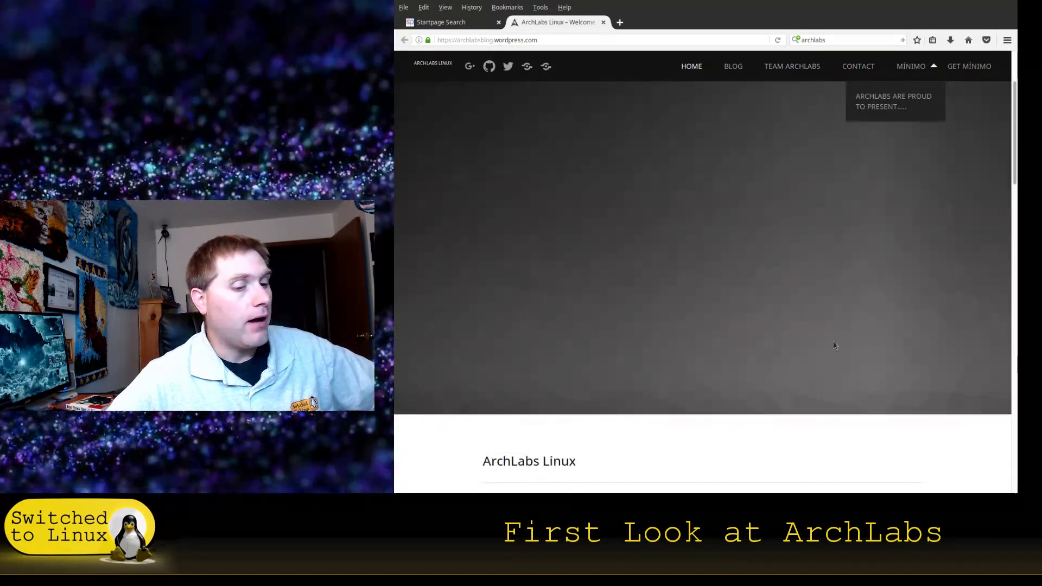
scroll(770, 303, "down", 2)
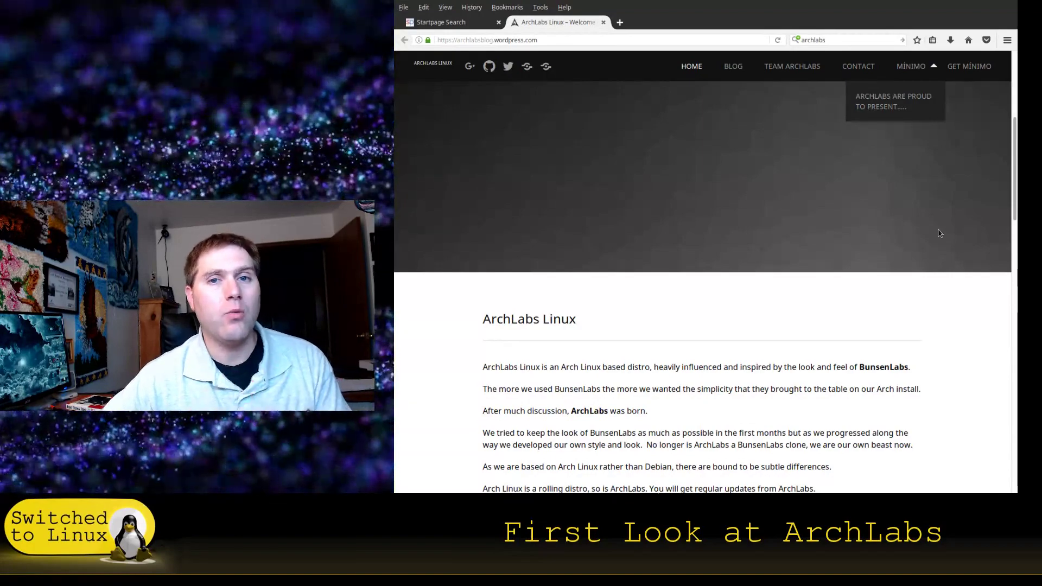
scroll(690, 353, "down", 4)
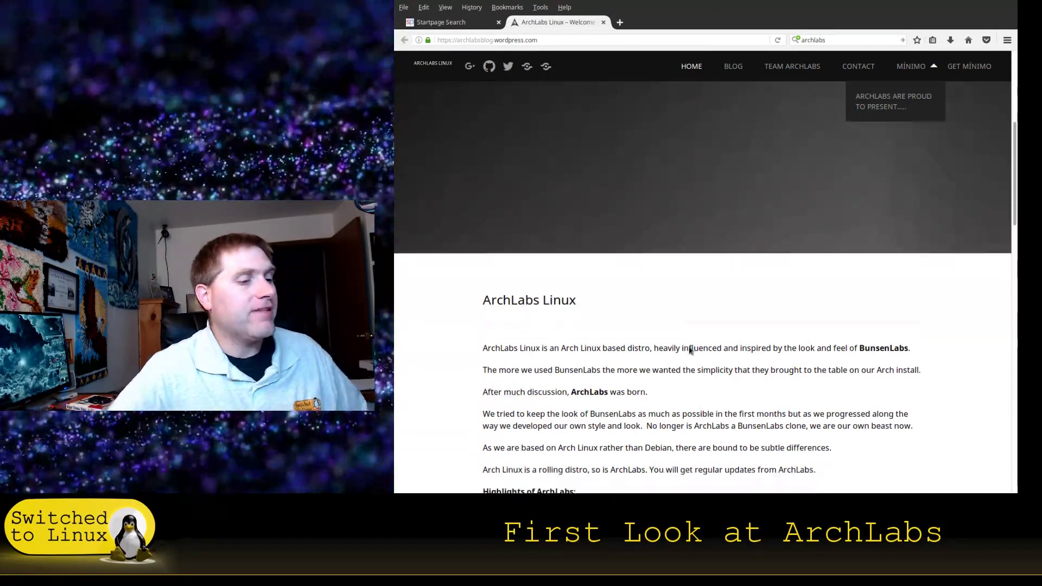
scroll(688, 355, "down", 3)
scroll(692, 352, "up", 4)
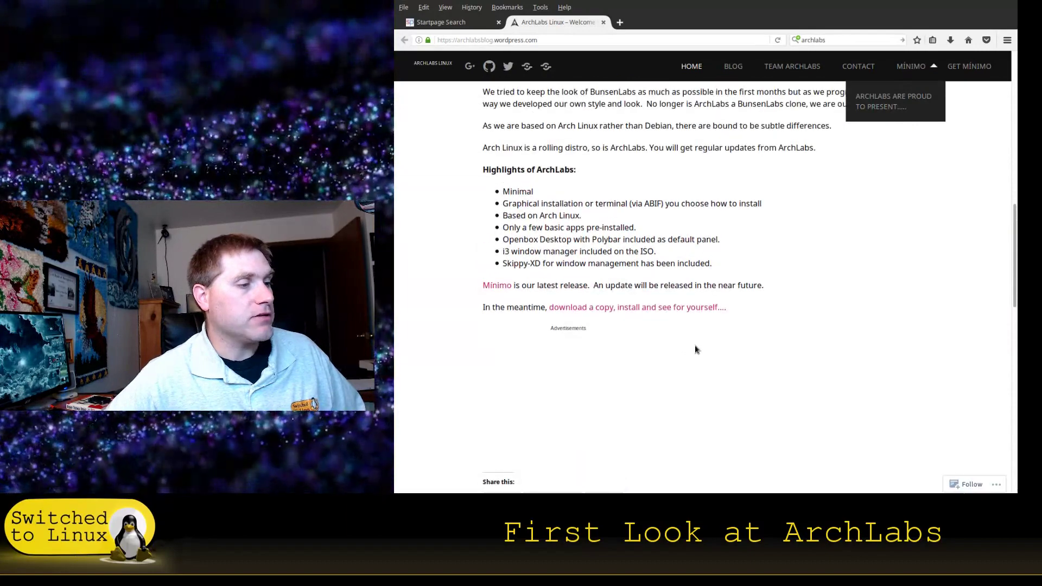
scroll(691, 352, "up", 6)
Step: Open the ArchLabs blog and look through its September 2017 posts
left_click(733, 75)
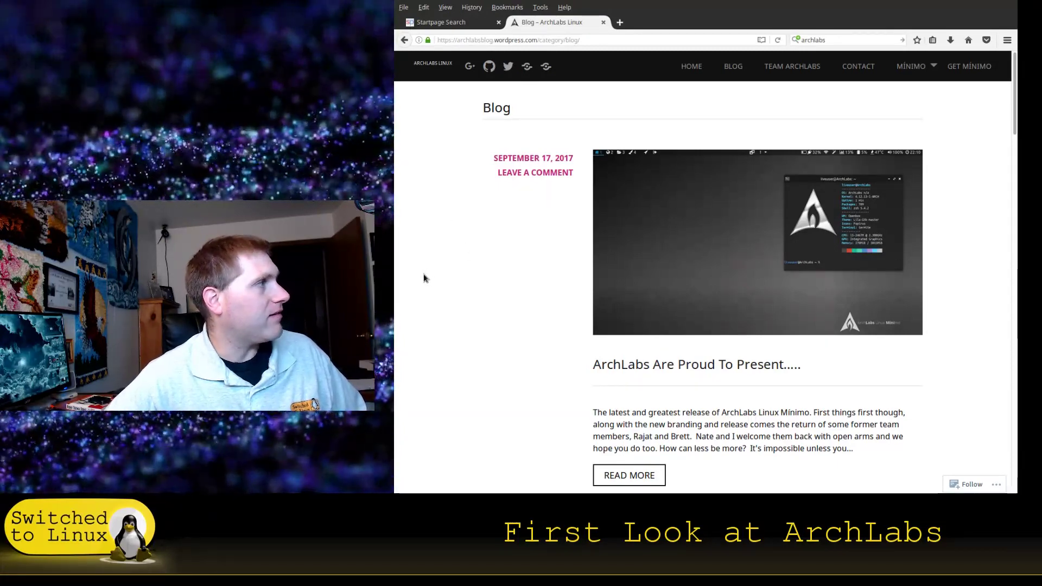
scroll(798, 359, "down", 2)
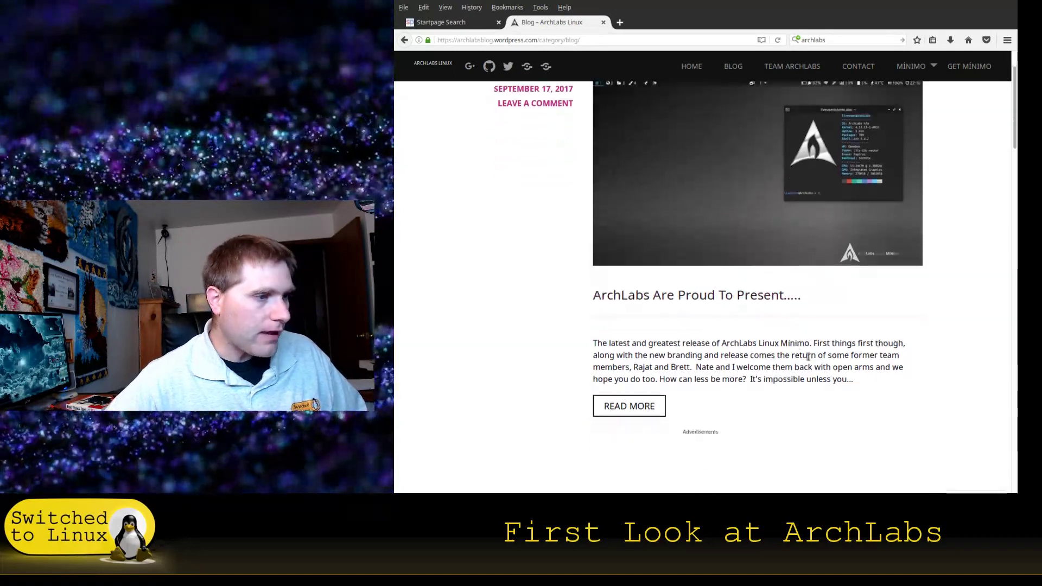
scroll(760, 383, "down", 5)
scroll(761, 384, "down", 5)
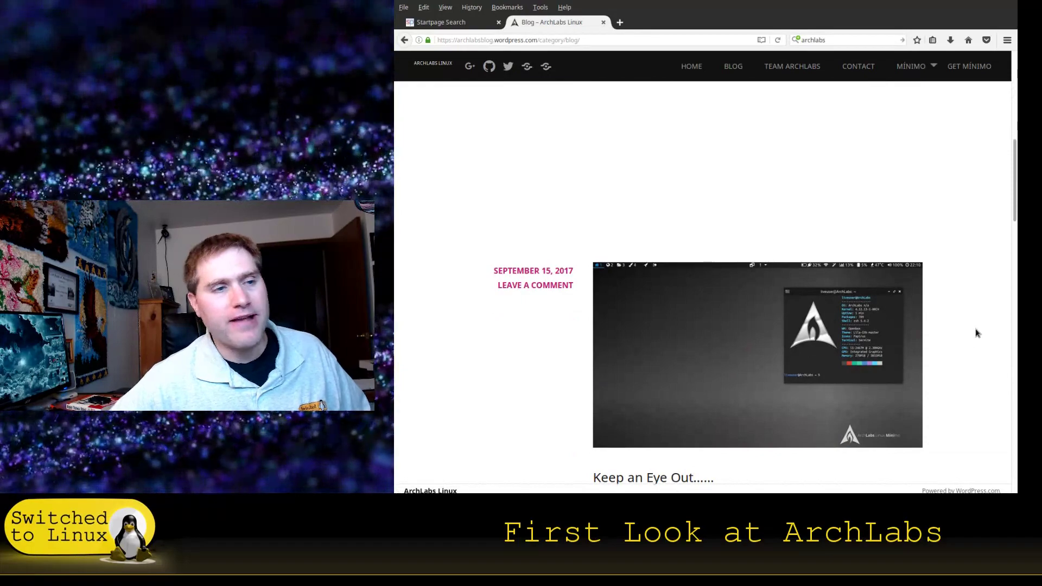
scroll(954, 344, "down", 2)
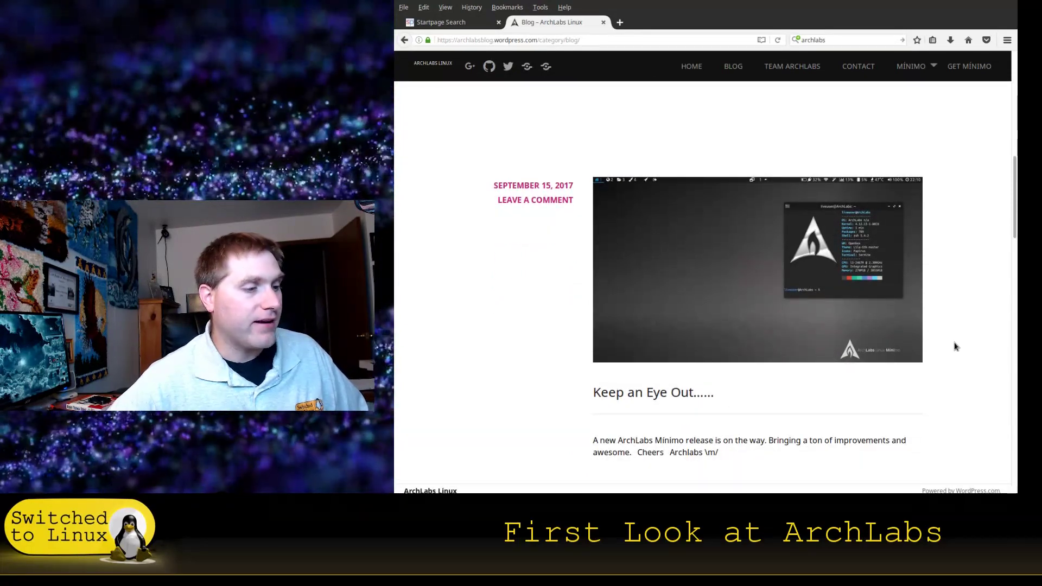
scroll(956, 347, "down", 3)
scroll(957, 346, "up", 3)
scroll(959, 346, "down", 3)
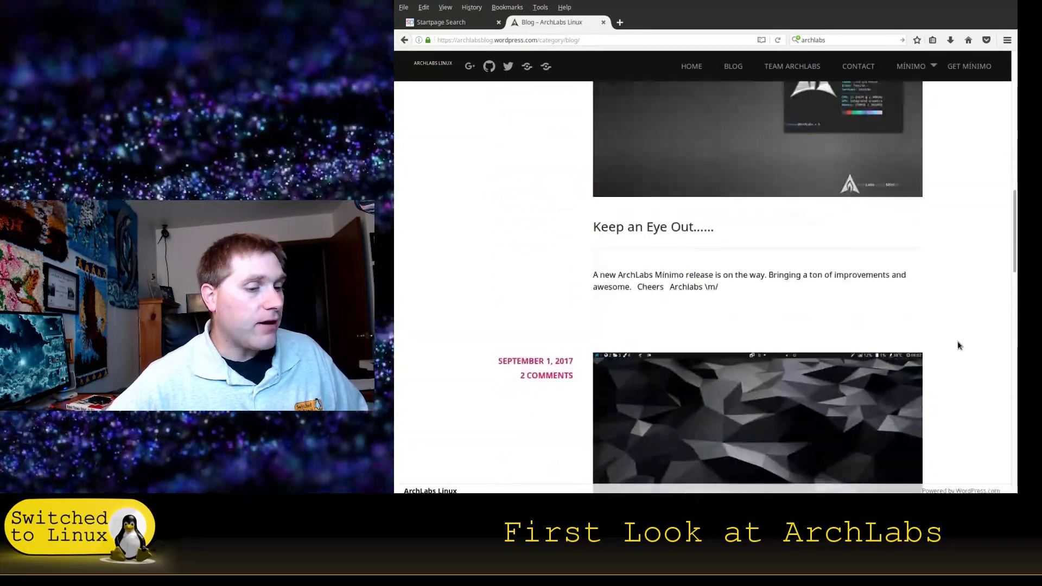
scroll(959, 344, "down", 3)
scroll(961, 342, "up", 8)
scroll(961, 343, "up", 12)
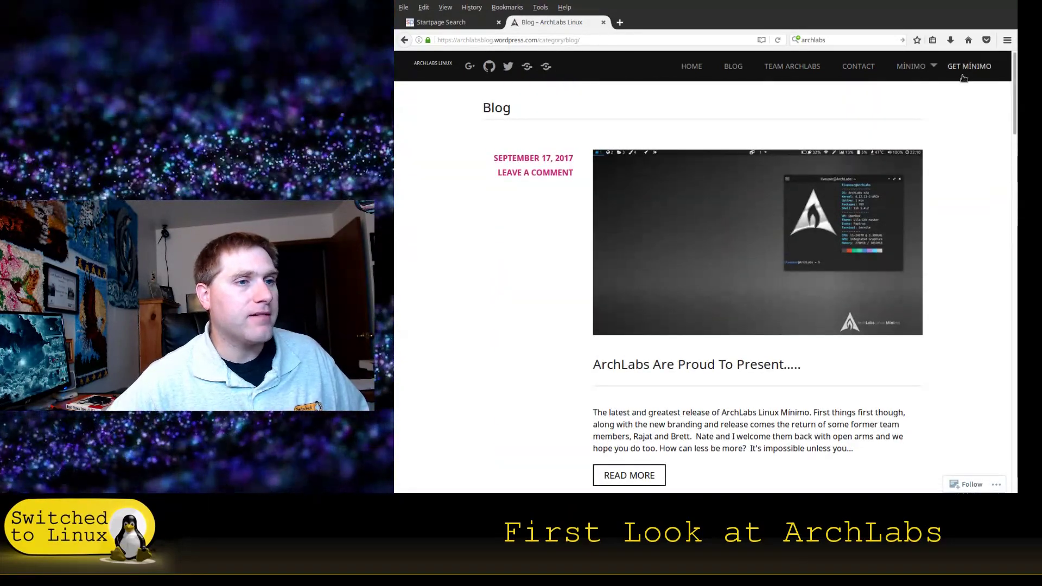
Step: View the Mínimo download page on SourceForge, close it, and check the Mínimo submenu on the ArchLabs site
left_click(966, 67)
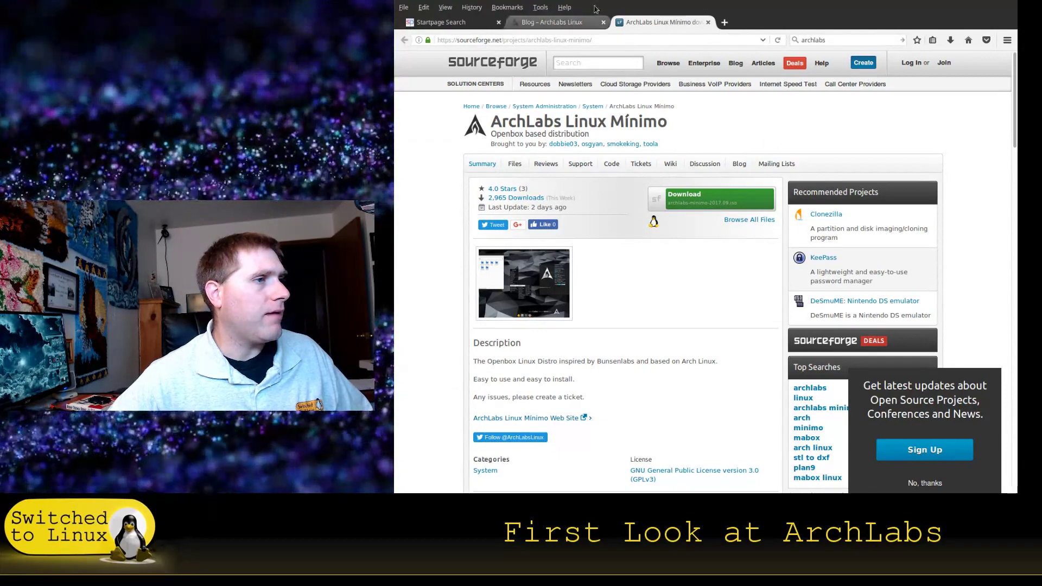
left_click(708, 22)
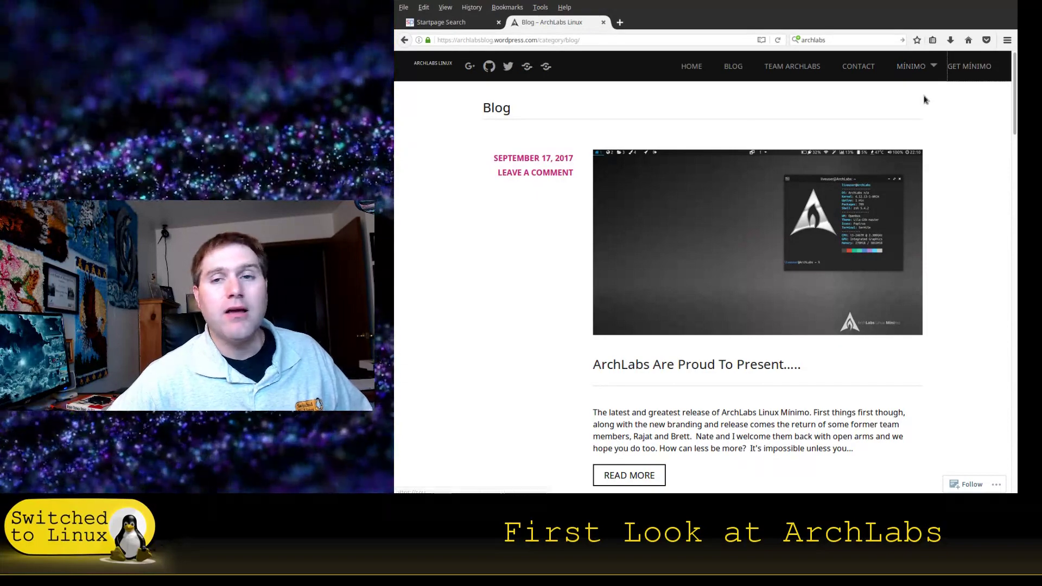
left_click(936, 68)
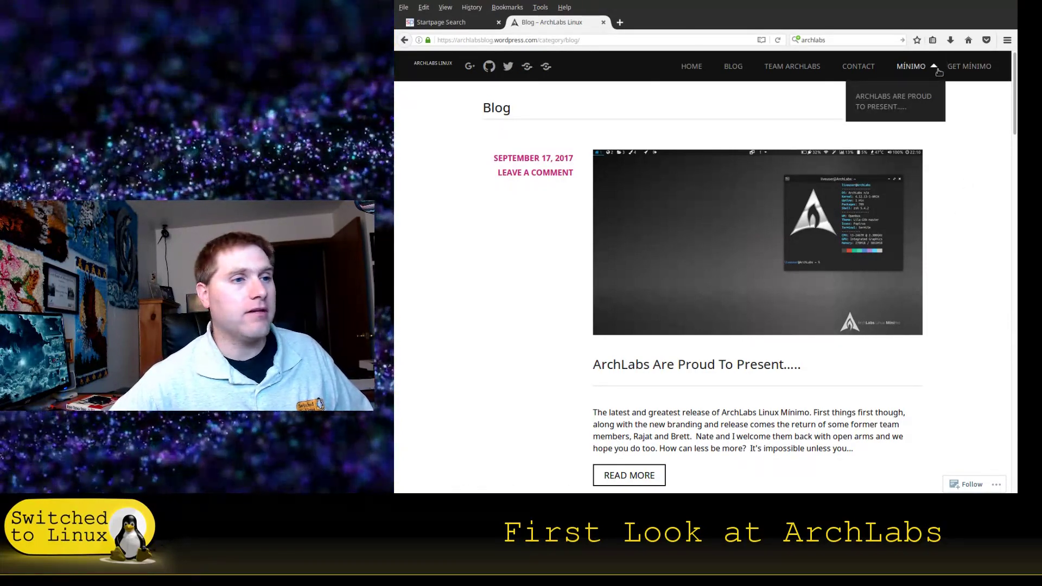
left_click(937, 70)
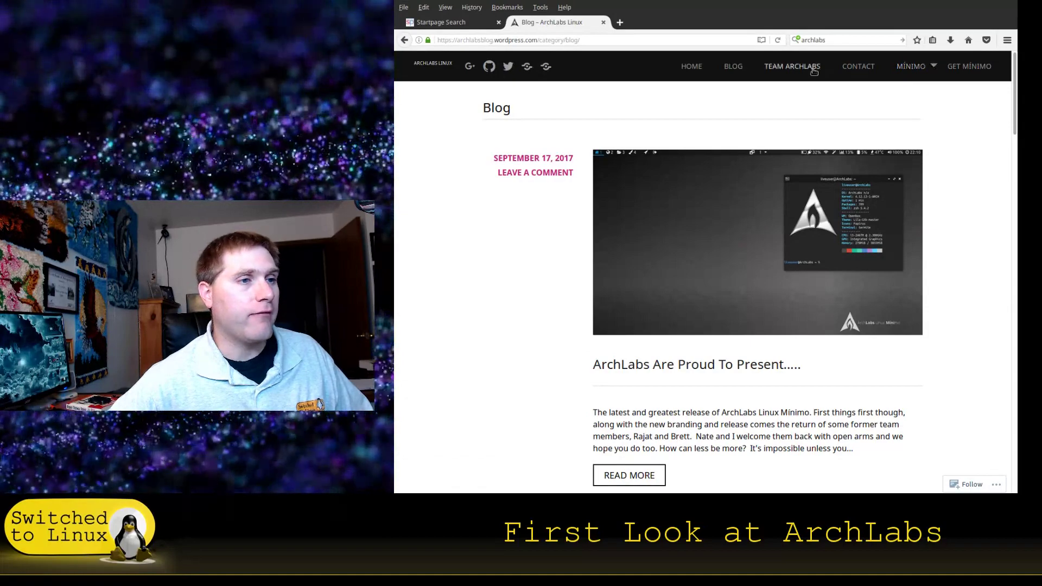
Step: Open the Team ArchLabs page and look through the project background and member profiles
left_click(777, 67)
scroll(774, 259, "down", 7)
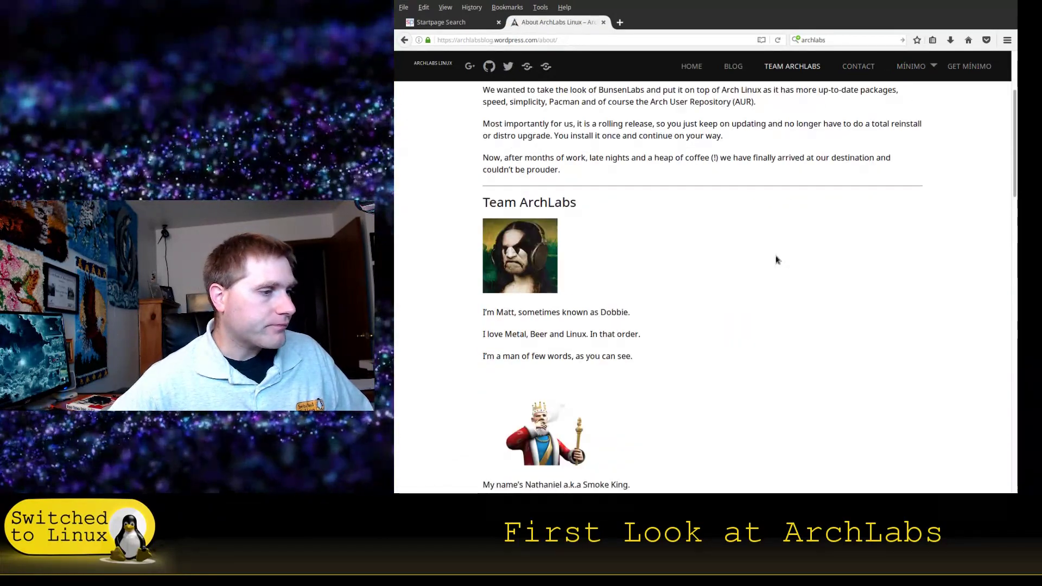
scroll(775, 269, "down", 15)
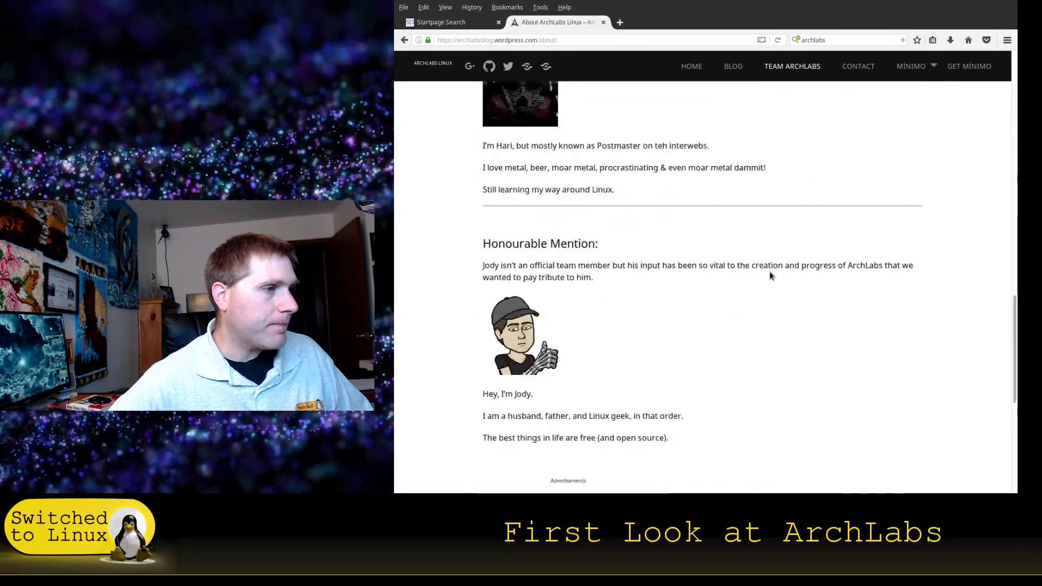
scroll(774, 274, "up", 20)
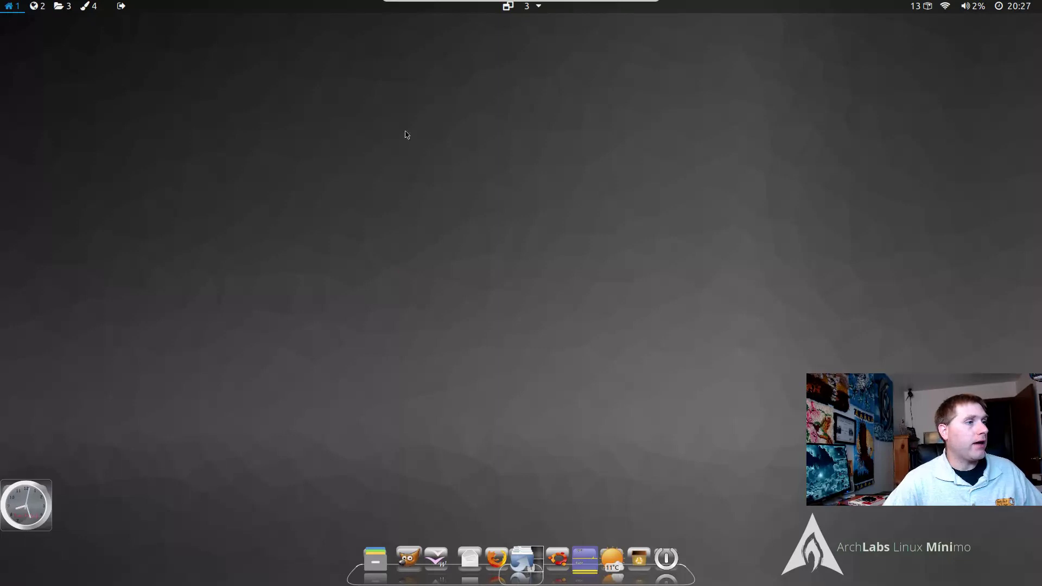
Step: Look through the ArchLabs desktop menu's submenus, including Accessories, Multimedia and Preferences, and switch to the alternative menu layout
right_click(440, 132)
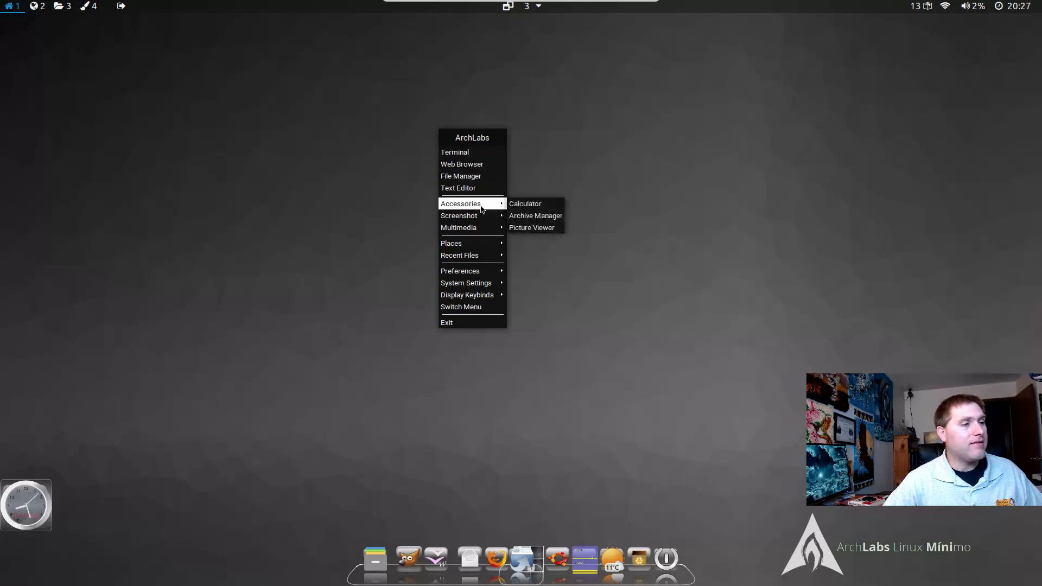
mouse_move(482, 230)
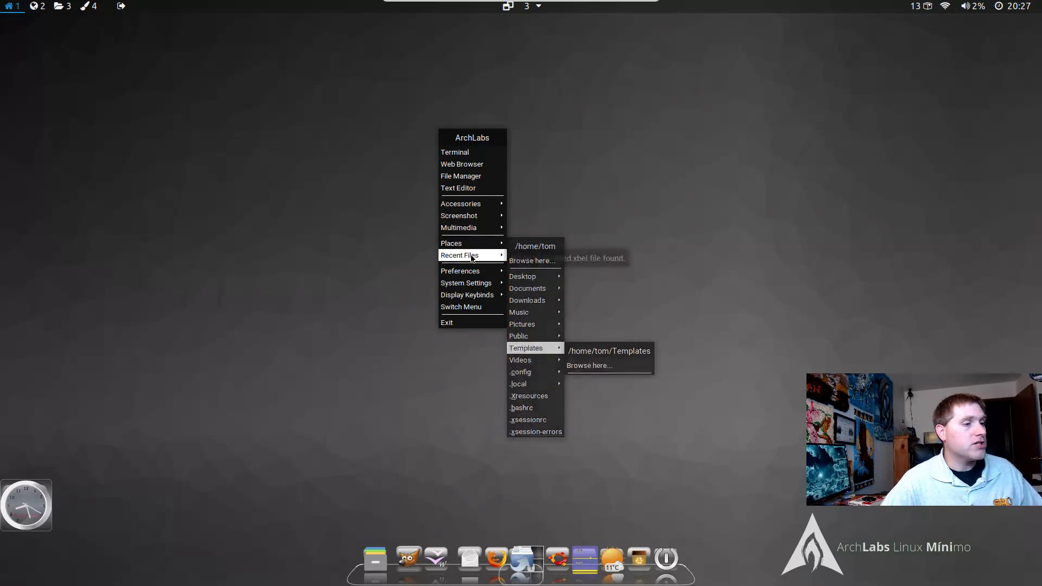
mouse_move(470, 277)
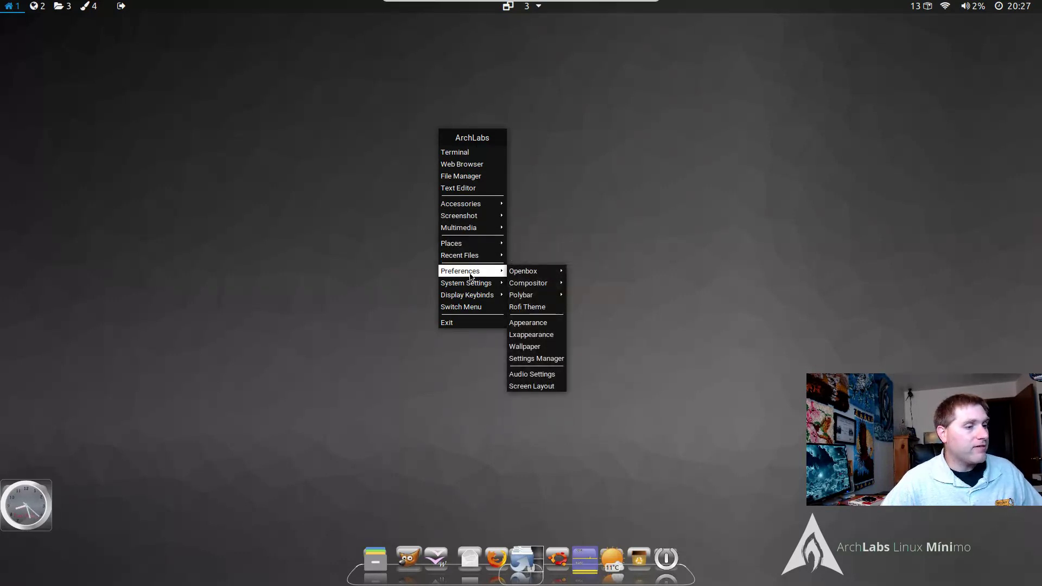
left_click(472, 306)
Step: Examine the application categories in the switched ArchLabs desktop menu, including Development, Settings and System, and dismiss the menu
right_click(500, 197)
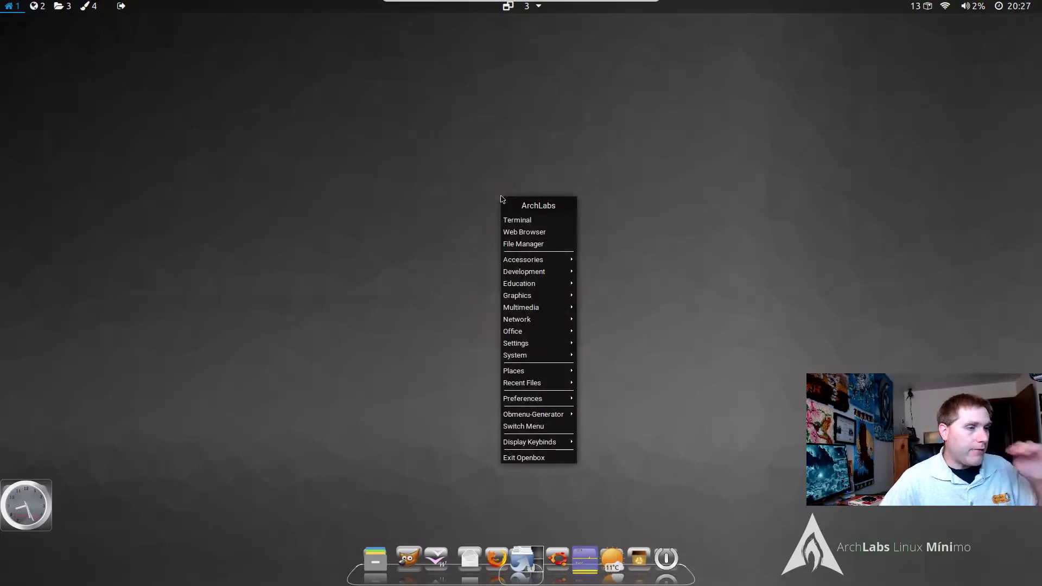
mouse_move(555, 265)
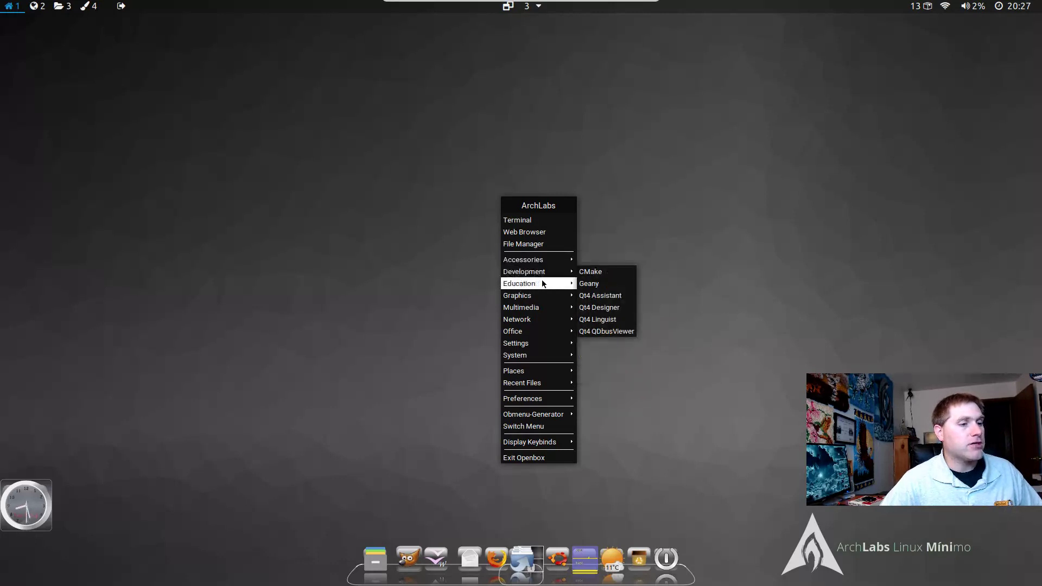
mouse_move(542, 283)
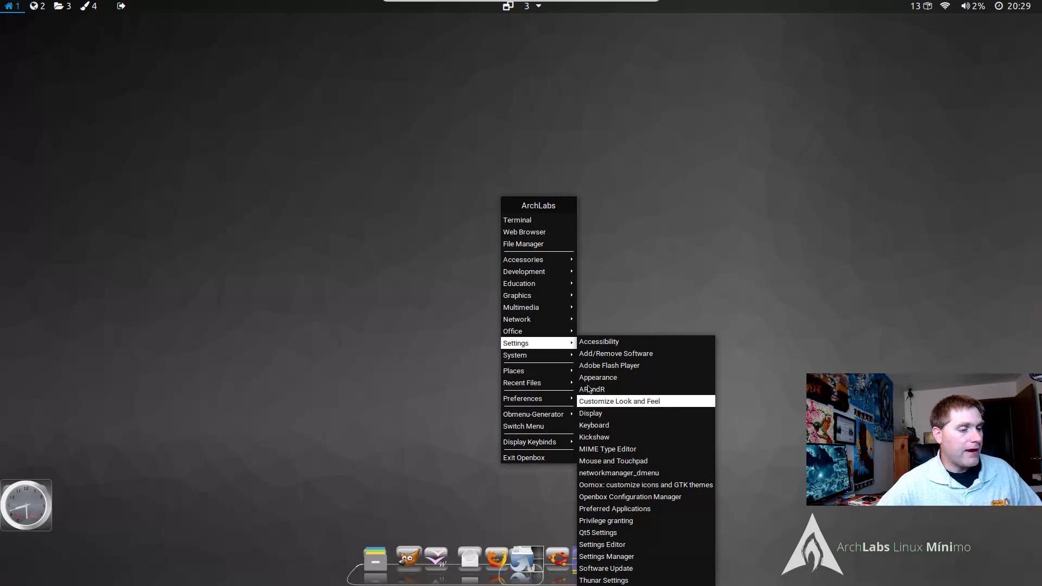
mouse_move(546, 358)
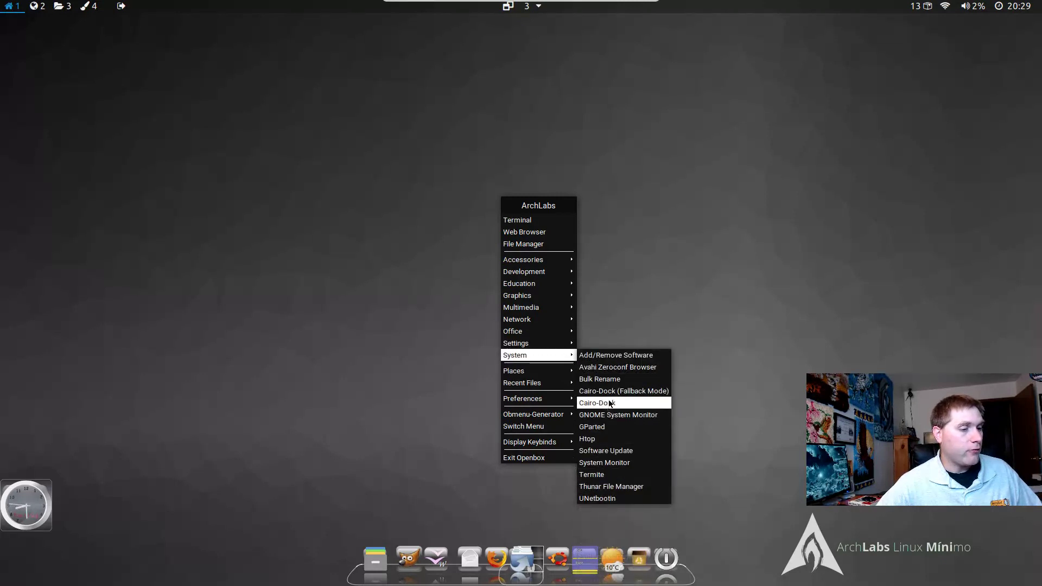
left_click(671, 234)
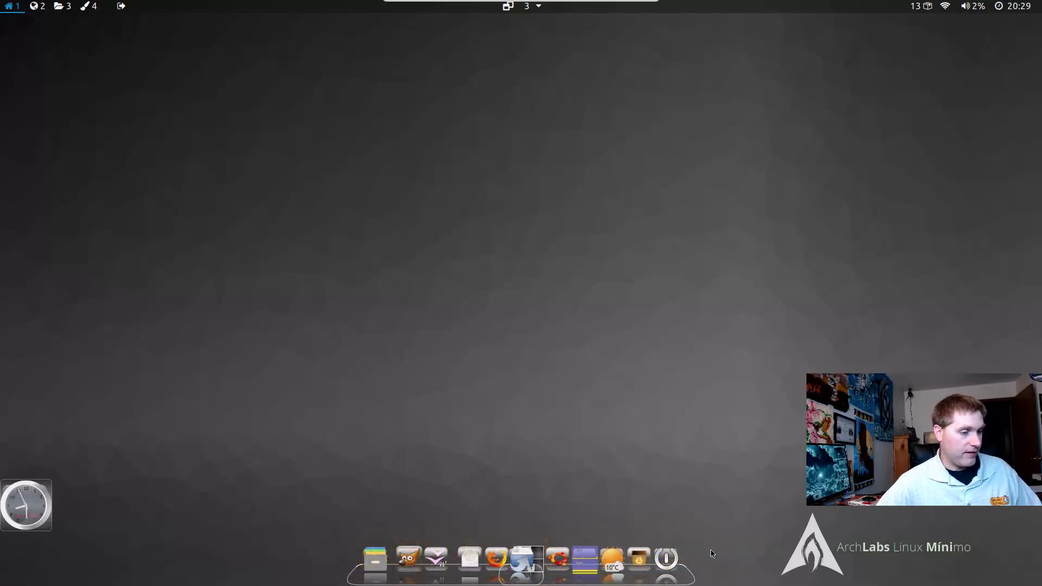
Step: Open the Cairo-Dock configuration and view its Behaviour, Appearance and Shortkeys settings
right_click(685, 573)
mouse_move(687, 575)
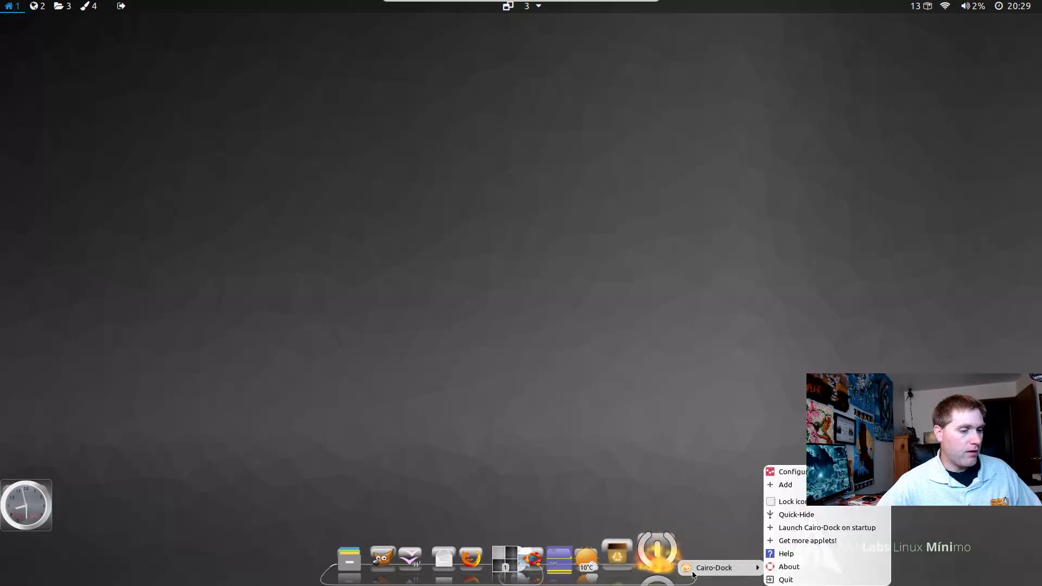
left_click(787, 471)
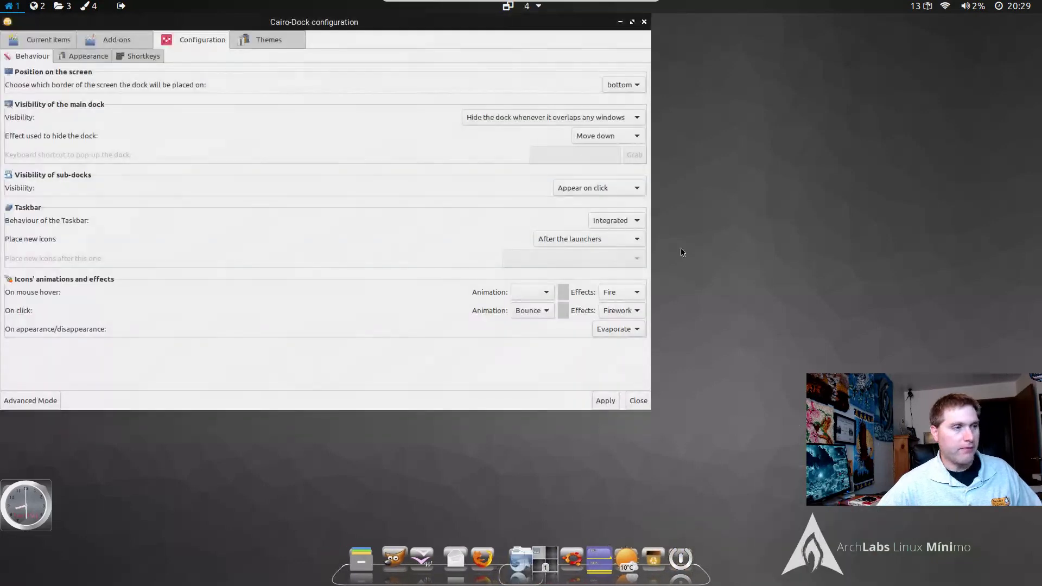
left_click(91, 57)
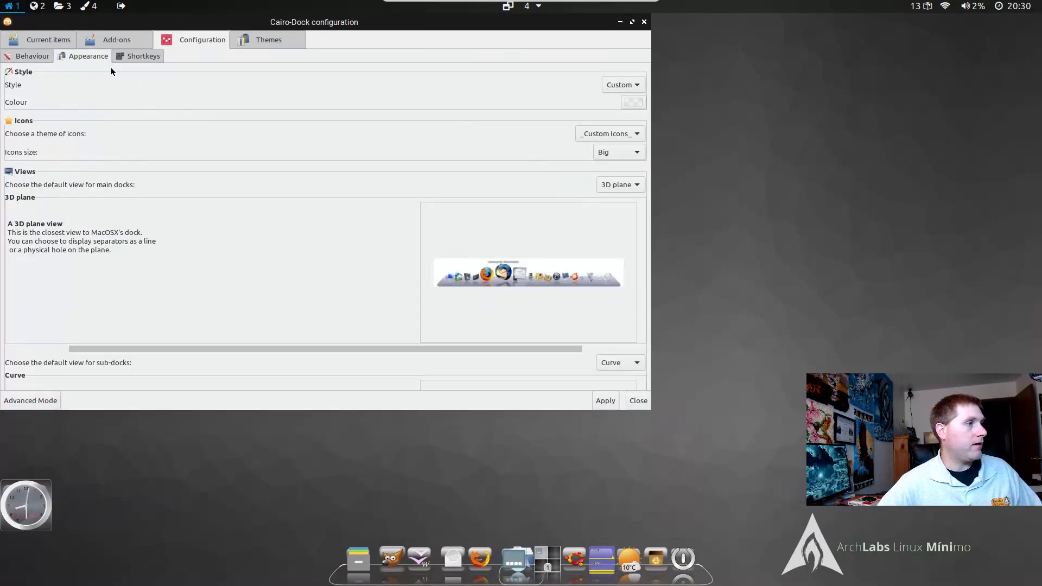
left_click(158, 56)
Step: Browse the available Cairo-Dock themes and preview the Country and Clear themes
left_click(297, 33)
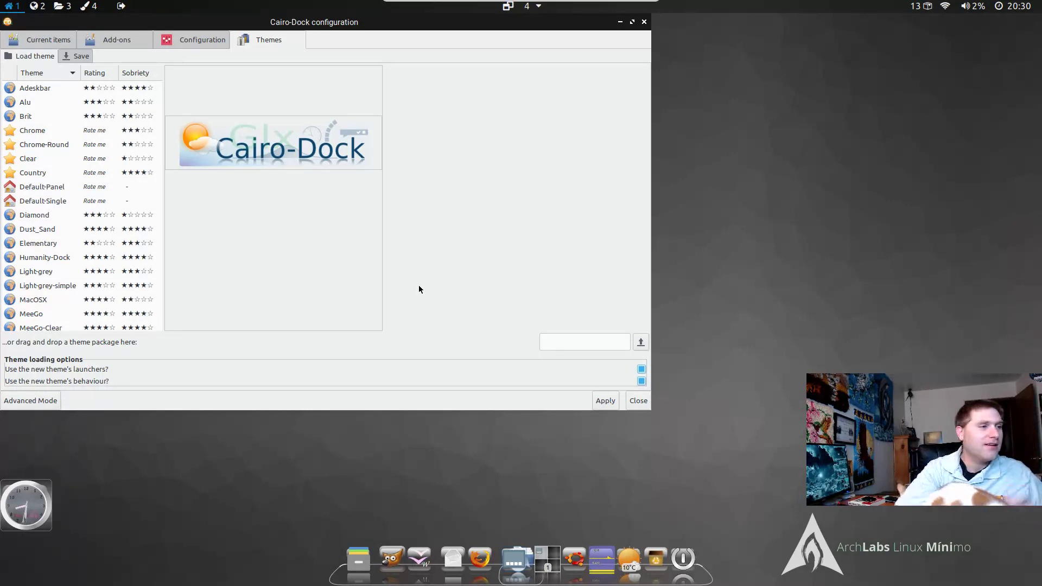
scroll(102, 151, "down", 5)
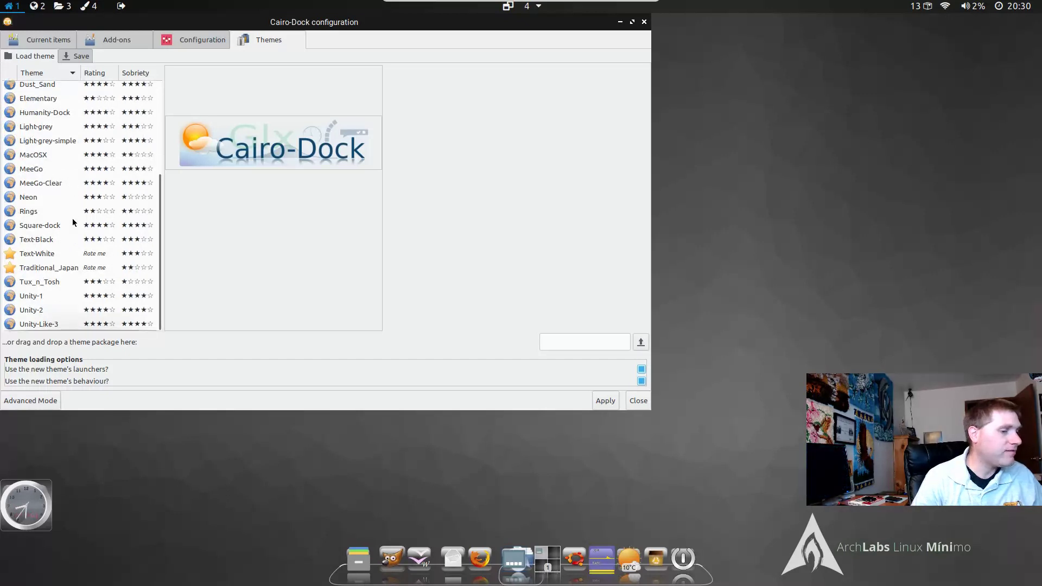
scroll(132, 152, "up", 5)
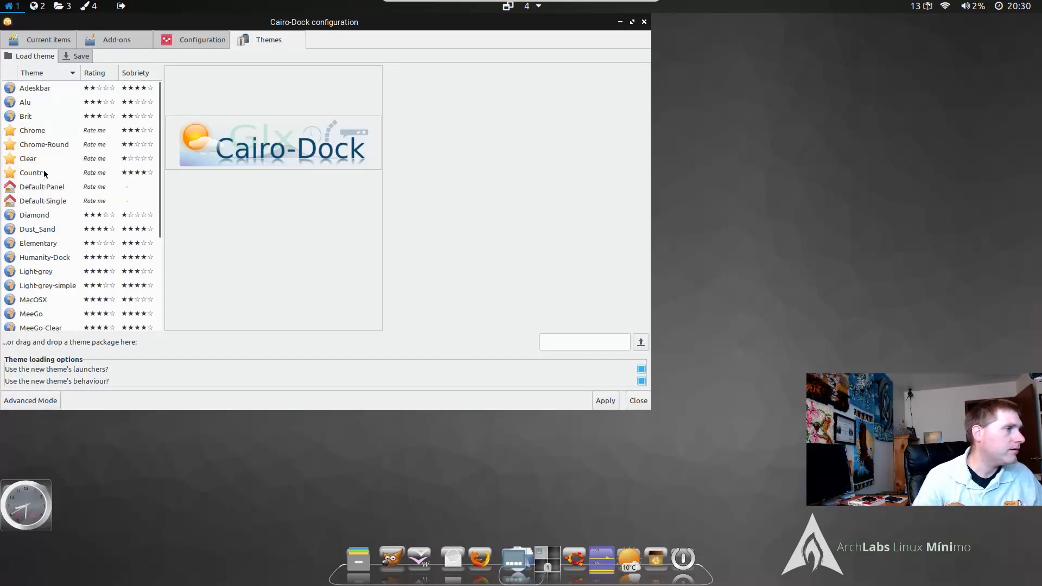
left_click(47, 174)
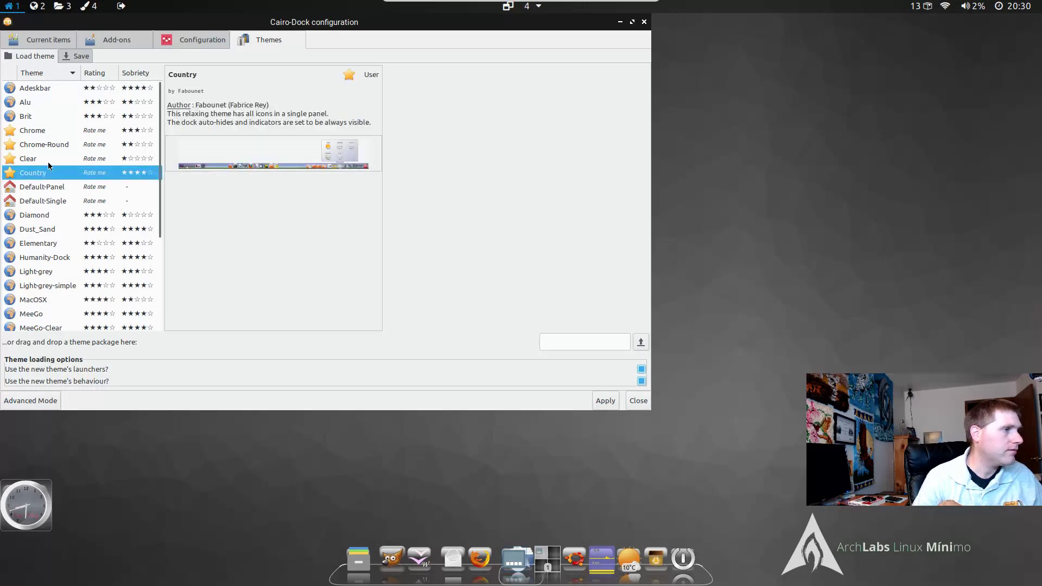
left_click(48, 158)
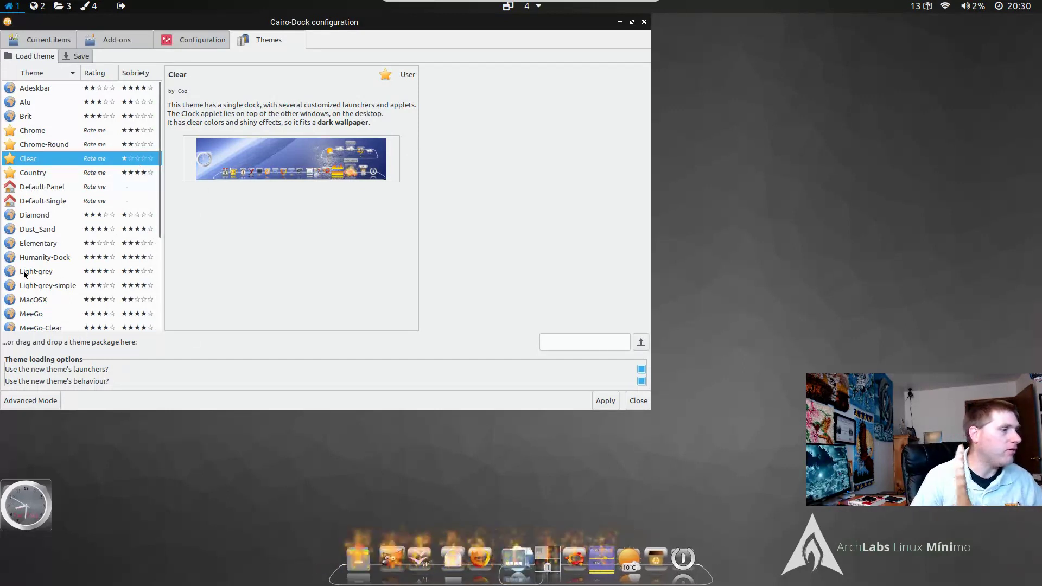
mouse_move(24, 513)
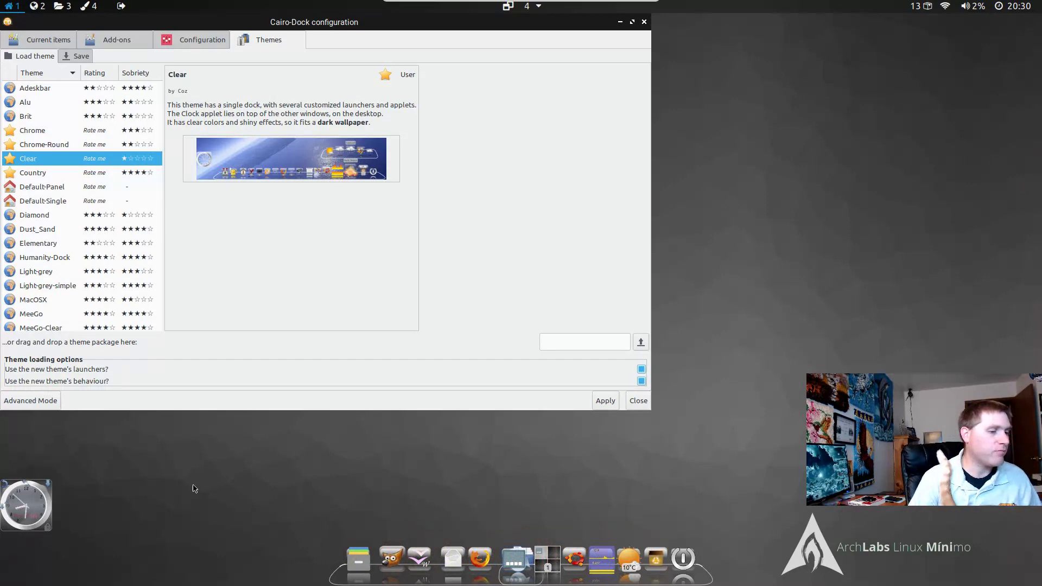
Step: Close the Cairo-Dock configuration and try out the panel's four workspaces, returning to workspace 1, and its collapsible session menu
left_click(645, 22)
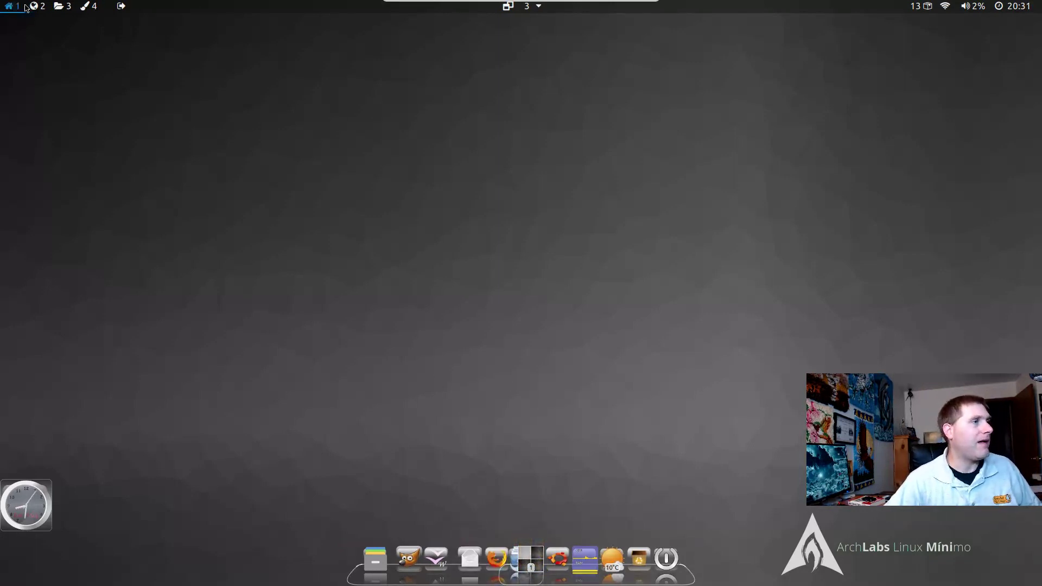
left_click(45, 11)
left_click(60, 10)
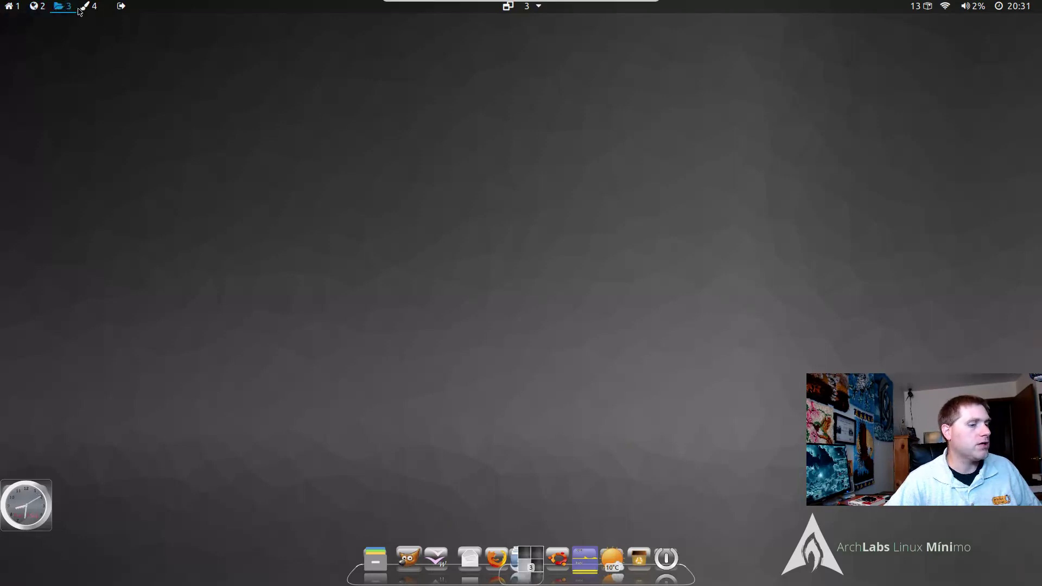
left_click(86, 10)
left_click(63, 10)
left_click(42, 11)
left_click(13, 8)
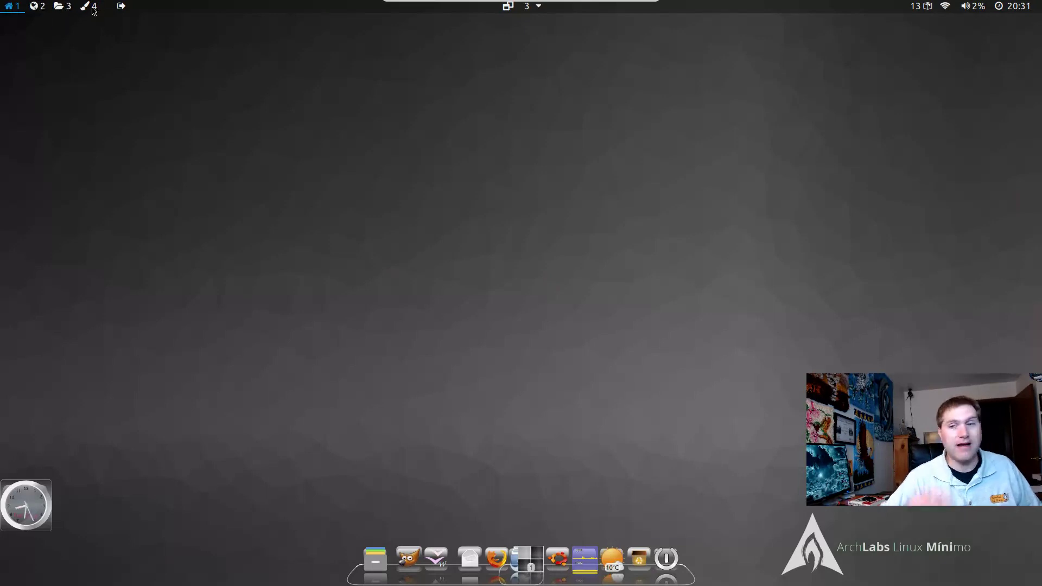
left_click(122, 7)
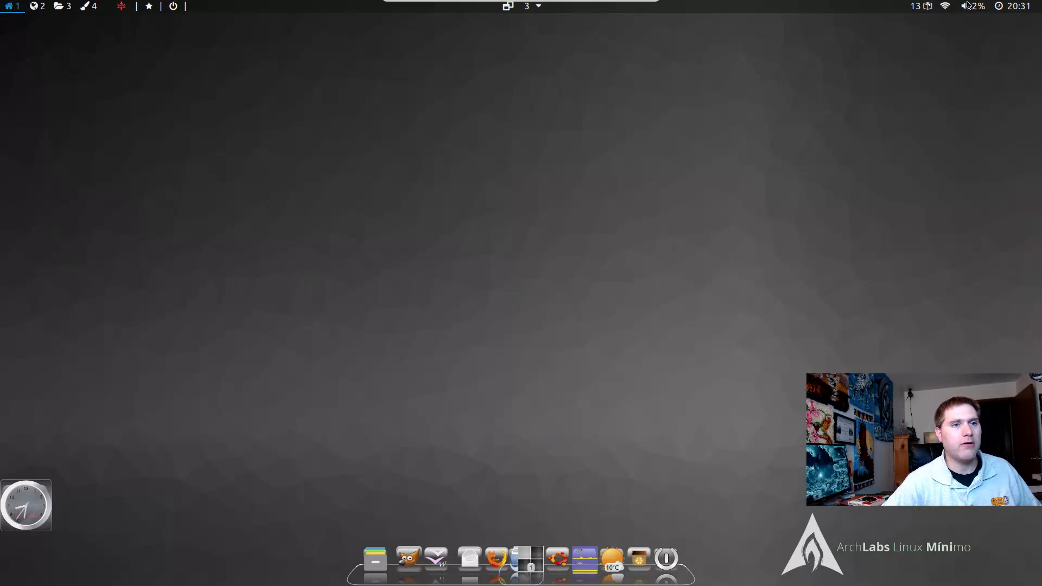
Step: Launch the Pacli package manager from the panel's updates indicator and run Update System, entering the sudo password
left_click(927, 7)
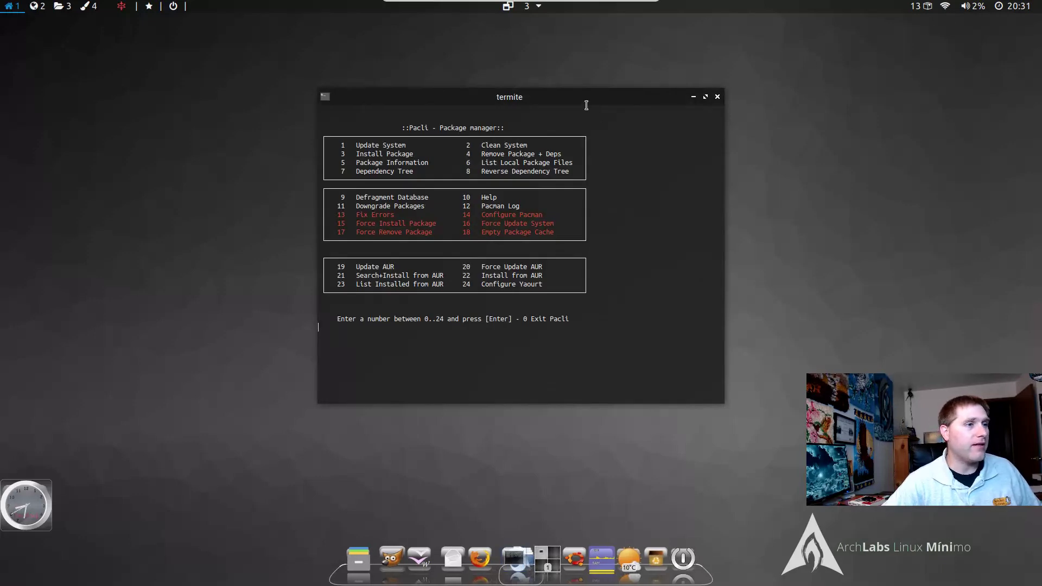
left_click_drag(581, 102, 578, 128)
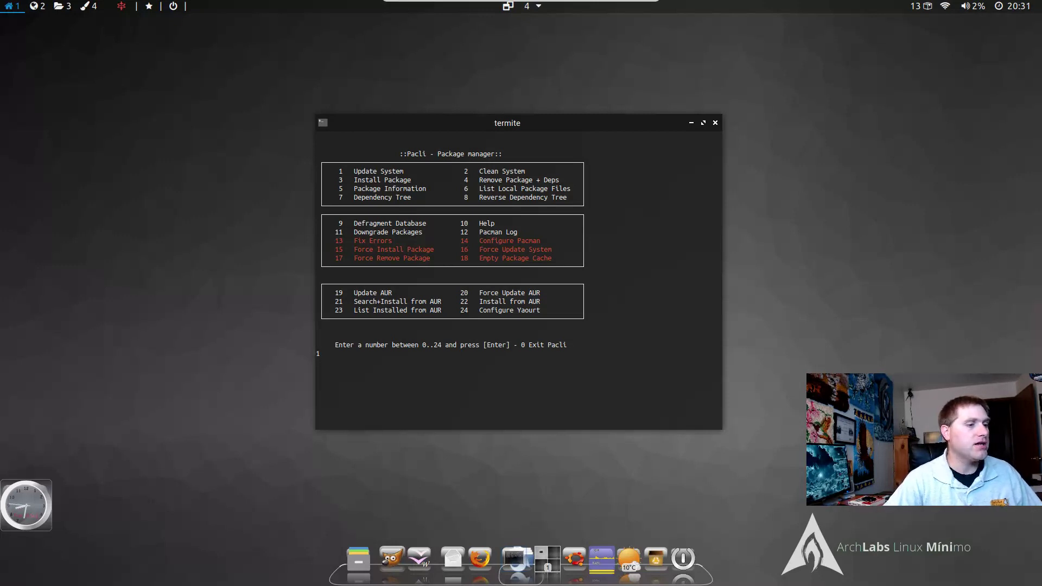
type("1")
key("Return")
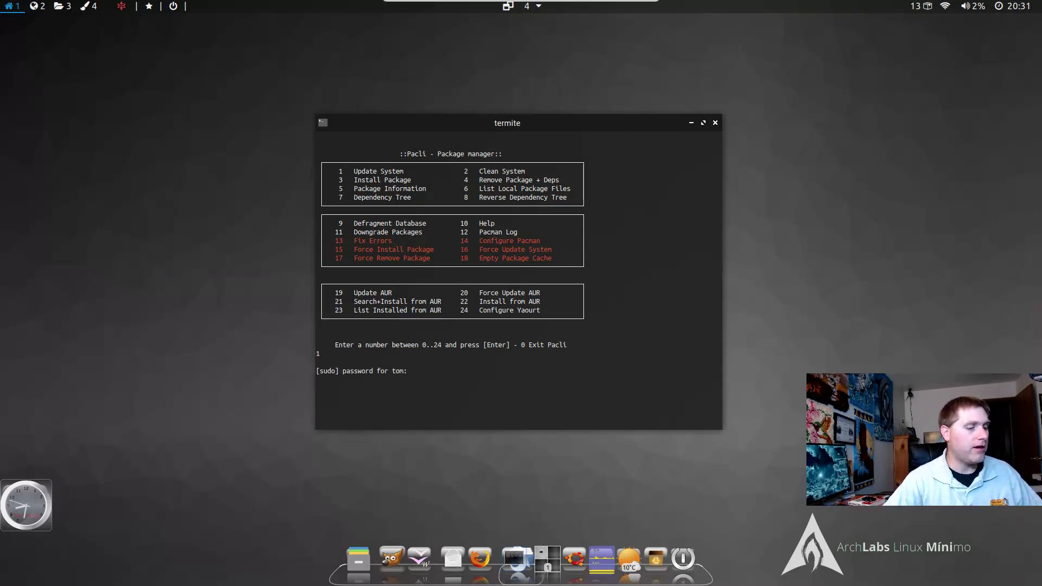
key("Return")
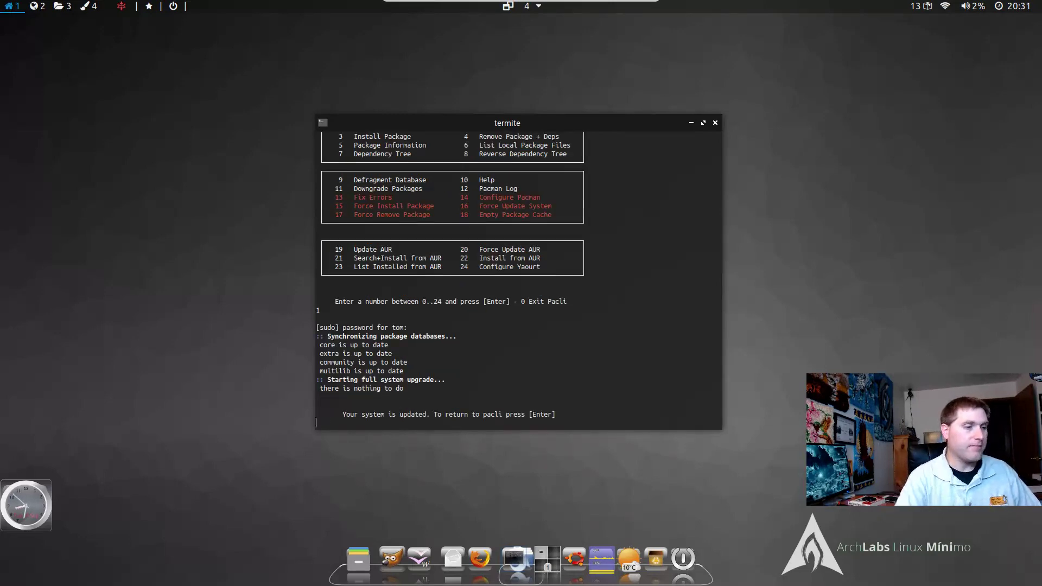
Step: Bring up Pacli's Install Package list, search it for "chrom" and clear the search
key("Return")
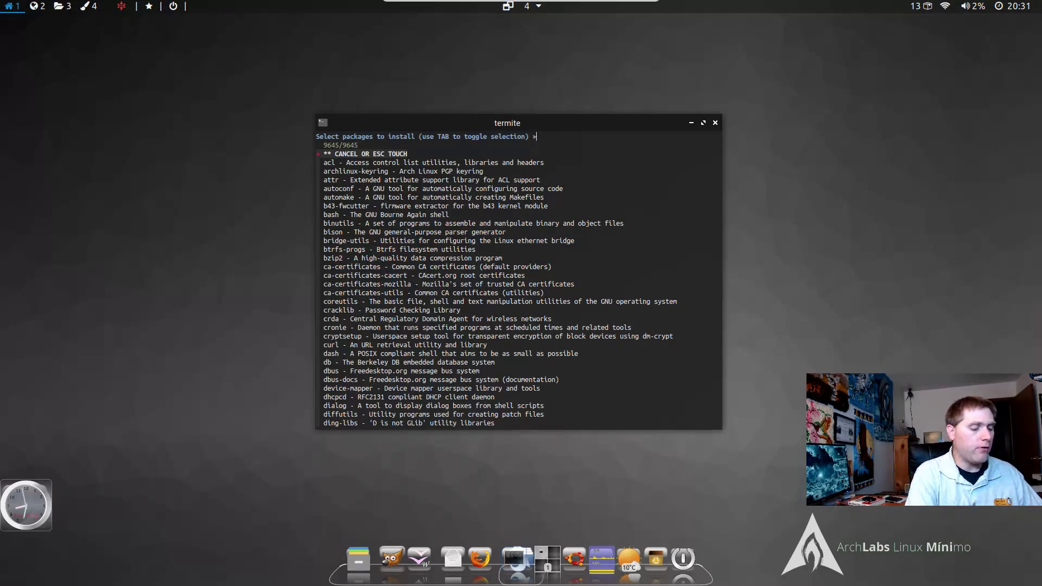
type("chron")
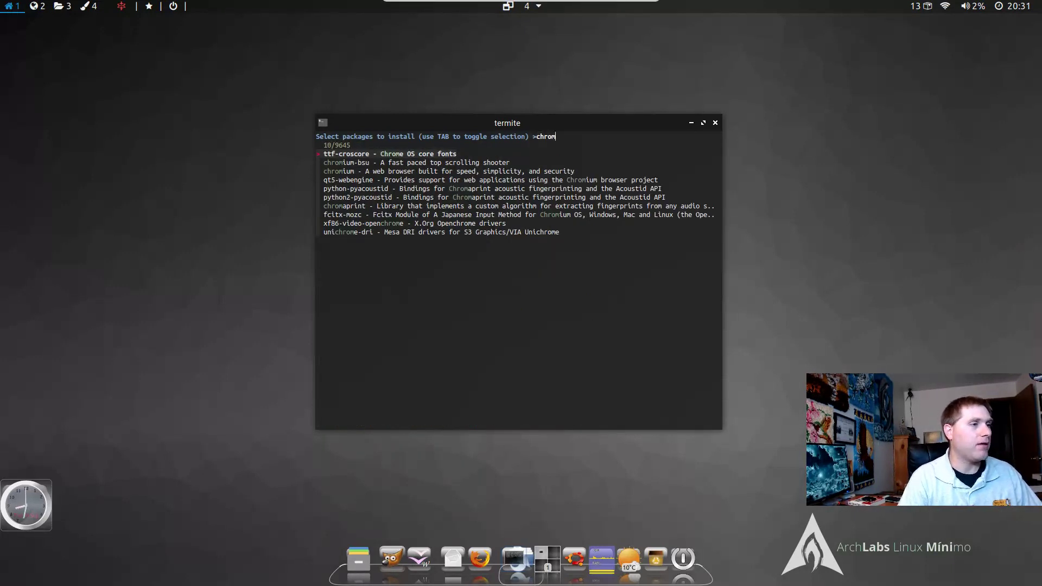
left_click(339, 171)
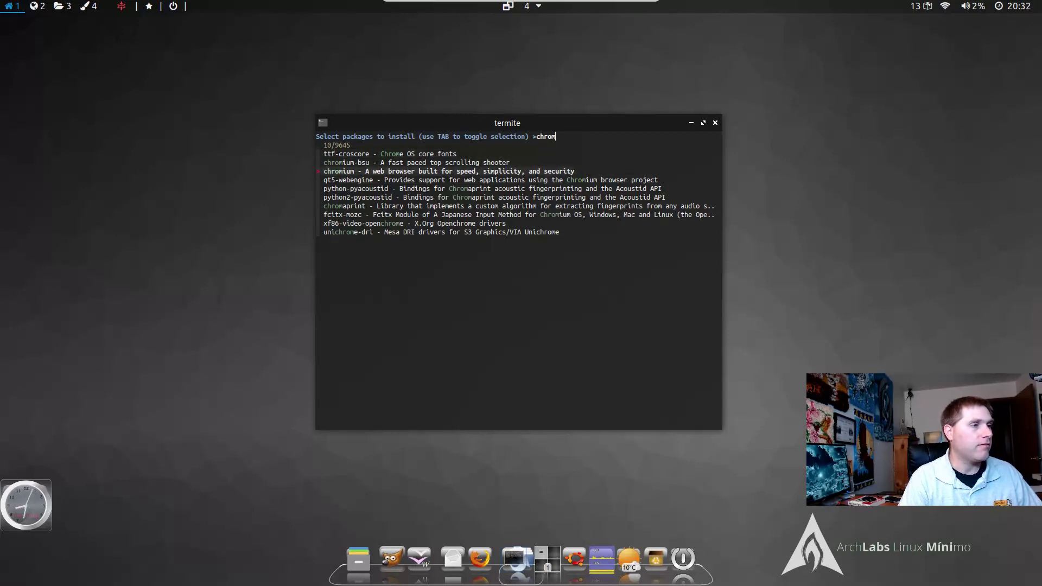
key("BackSpace")
key("BackSpace")
key("BackSpace")
key("BackSpace")
key("BackSpace")
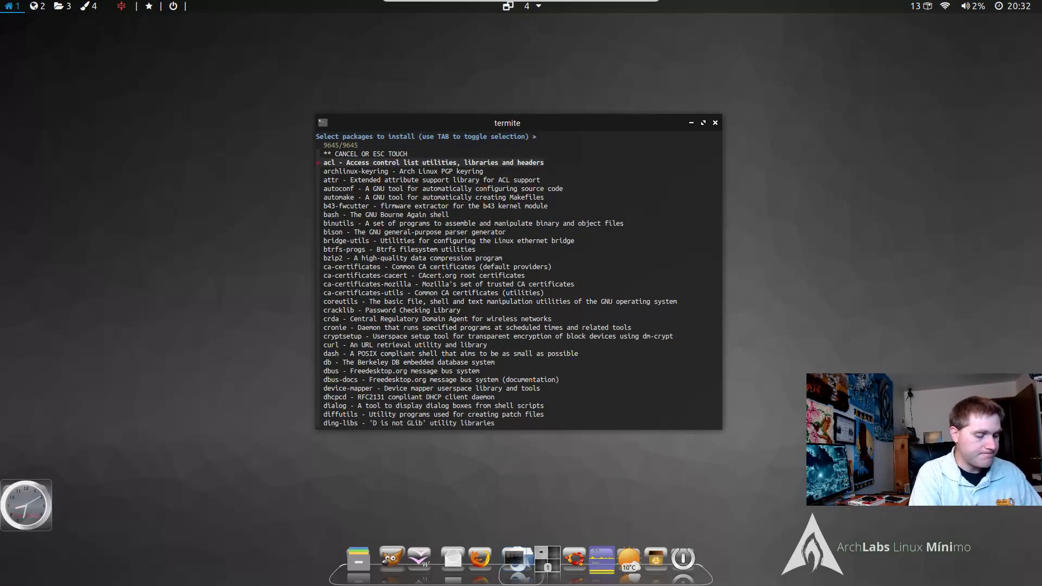
Step: Search the installable packages for "blue" and look through the matching entries
type("blu")
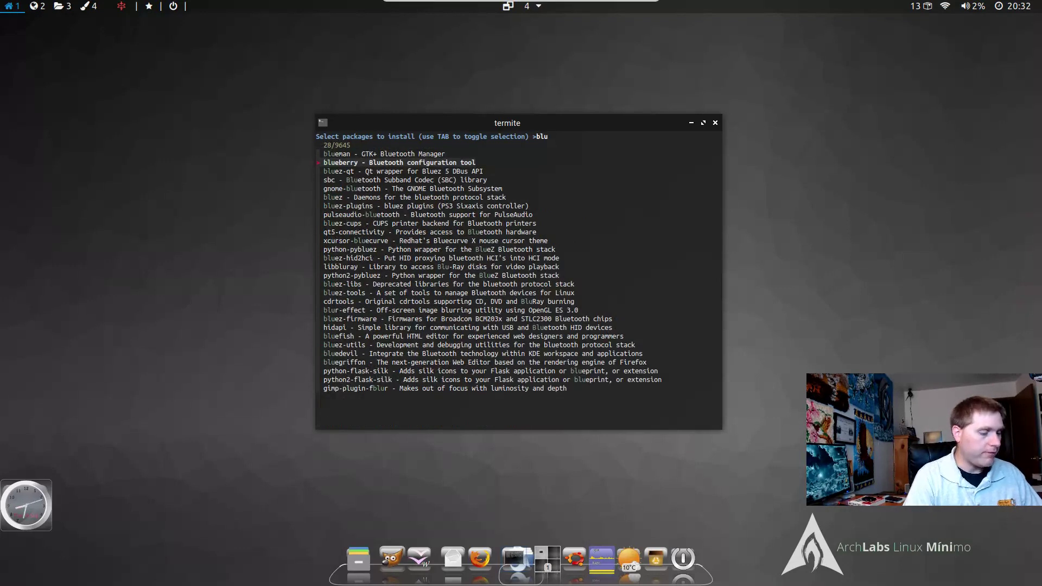
type("e")
key("Down")
key("Down")
key("Down")
key("Down")
key("Down")
key("Down")
key("Down")
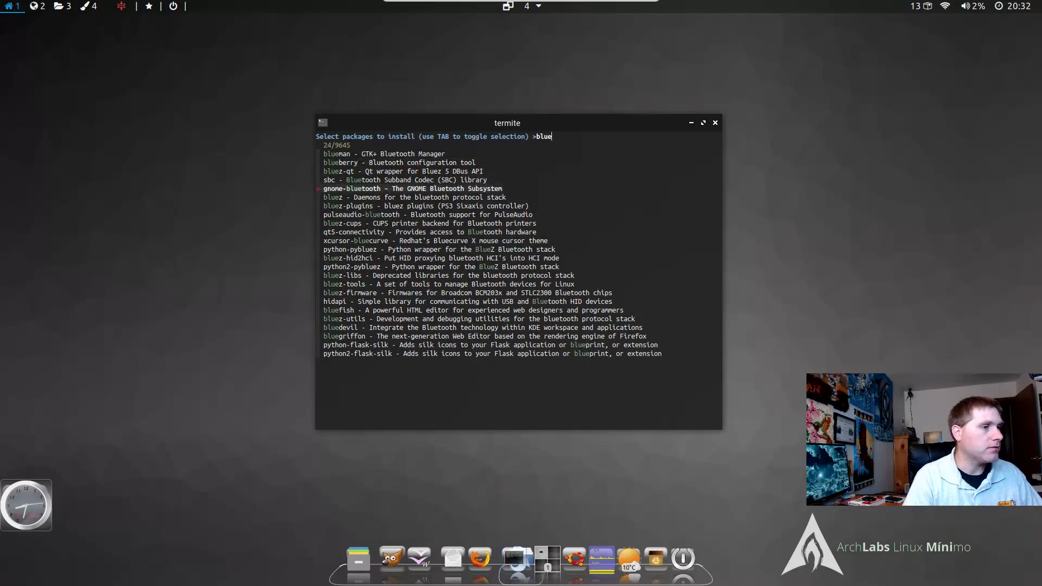
key("Down")
key("Down")
key("Down")
key("Down")
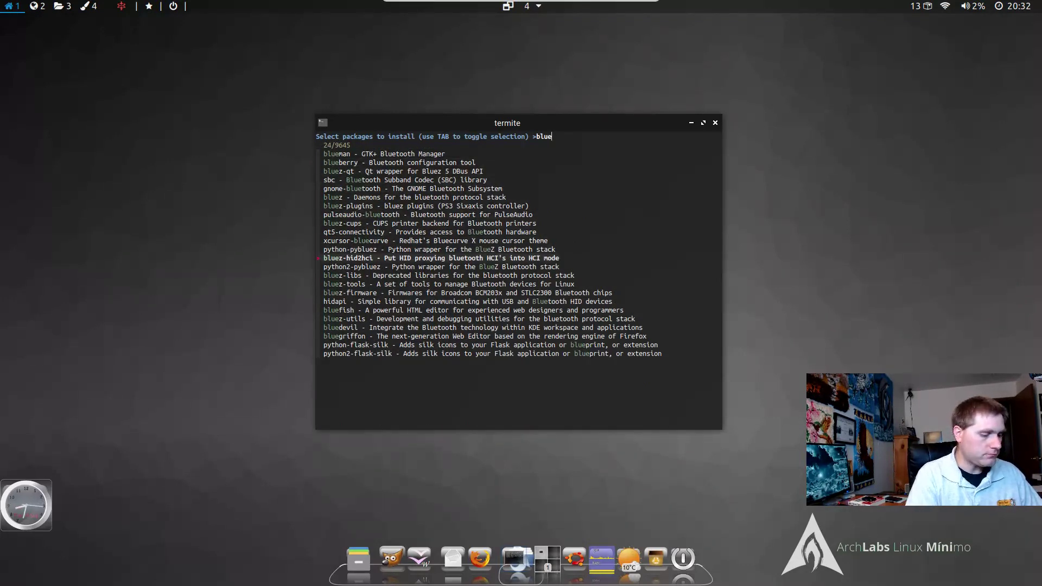
Step: Narrow the package search to "bluefi", install the bluefish package and return to Pacli's main menu
type("fi")
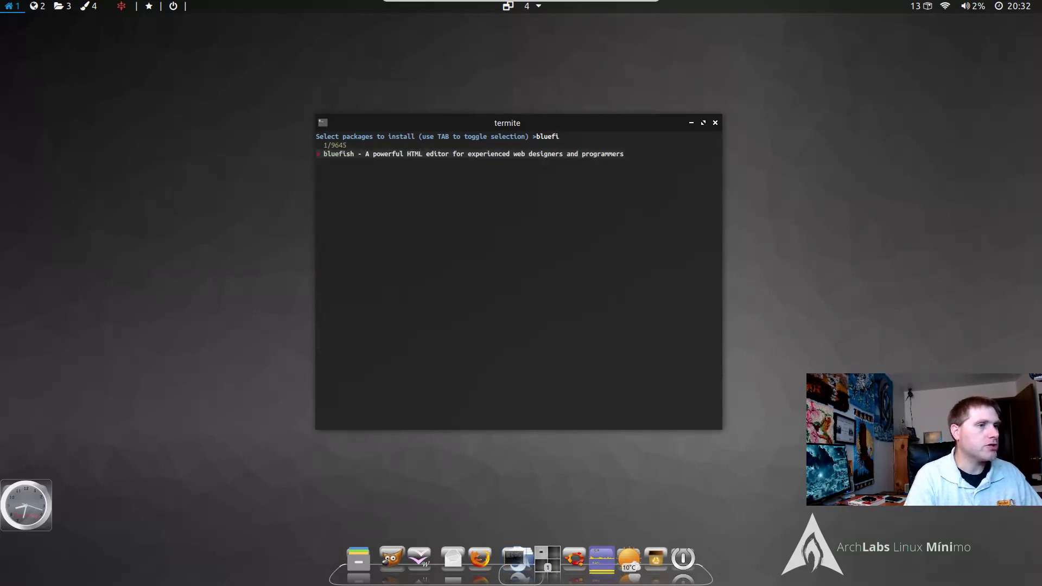
key("Return")
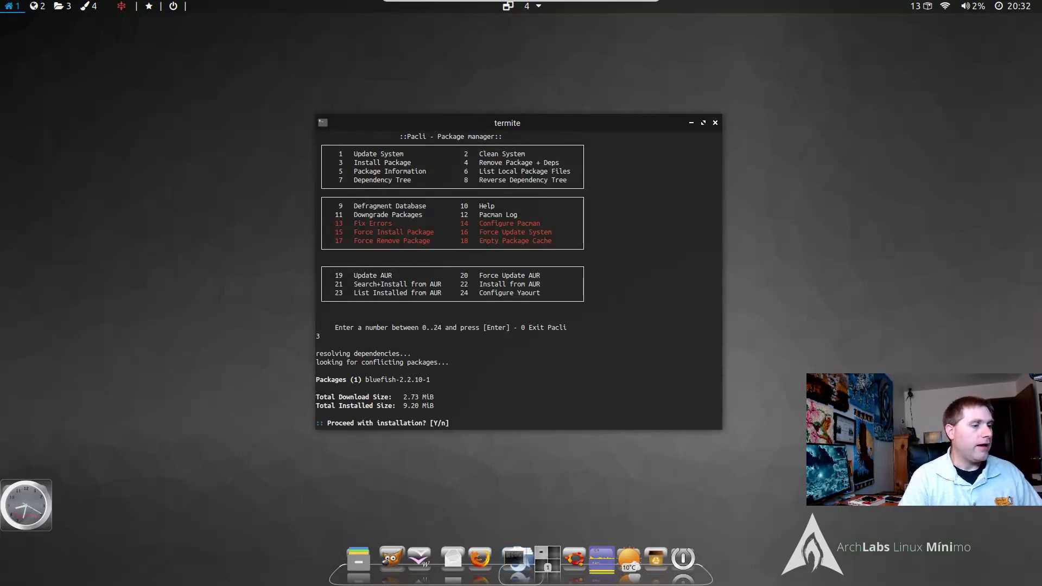
type("y")
key("Return")
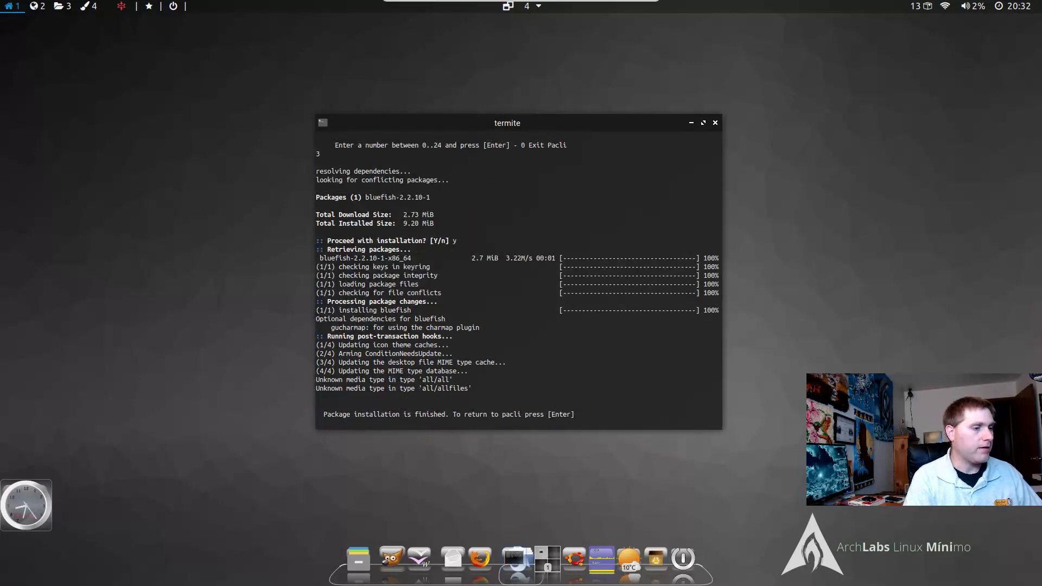
key("Return")
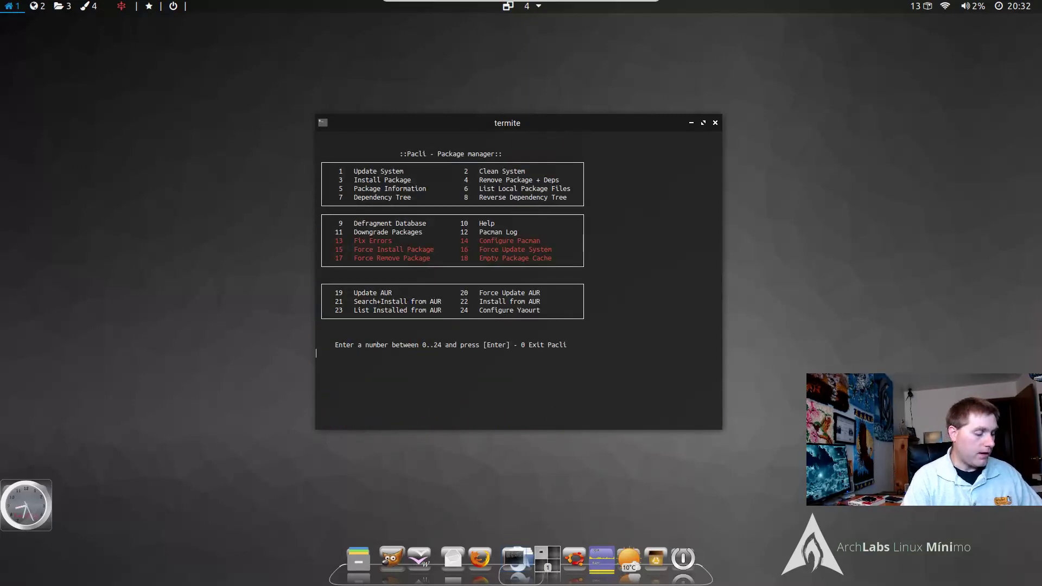
Step: Check the desktop menu's application categories, such as Graphics, Multimedia and System, for Bluefish, and close the Pacli terminal
right_click(763, 212)
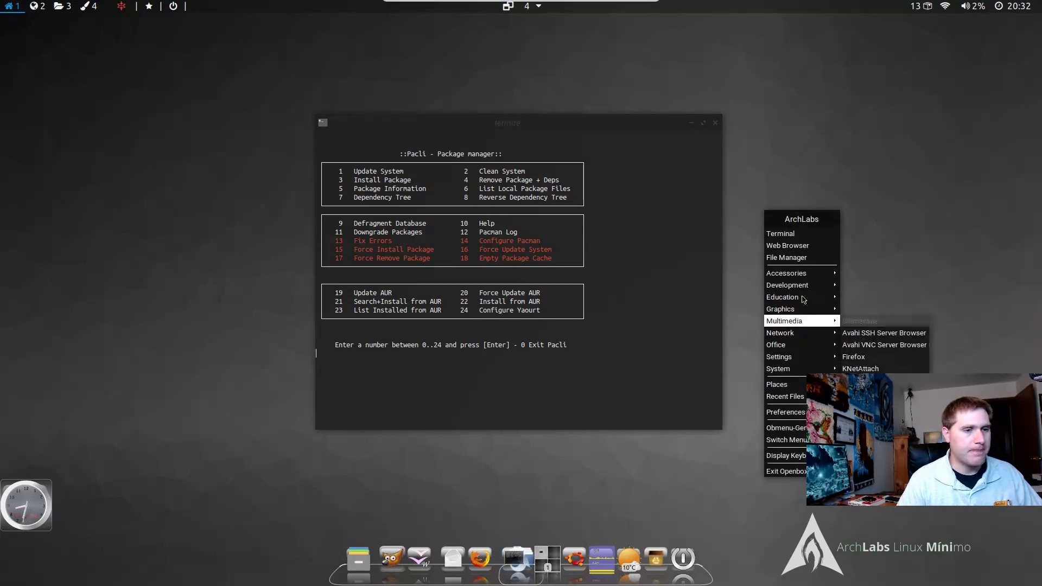
mouse_move(804, 295)
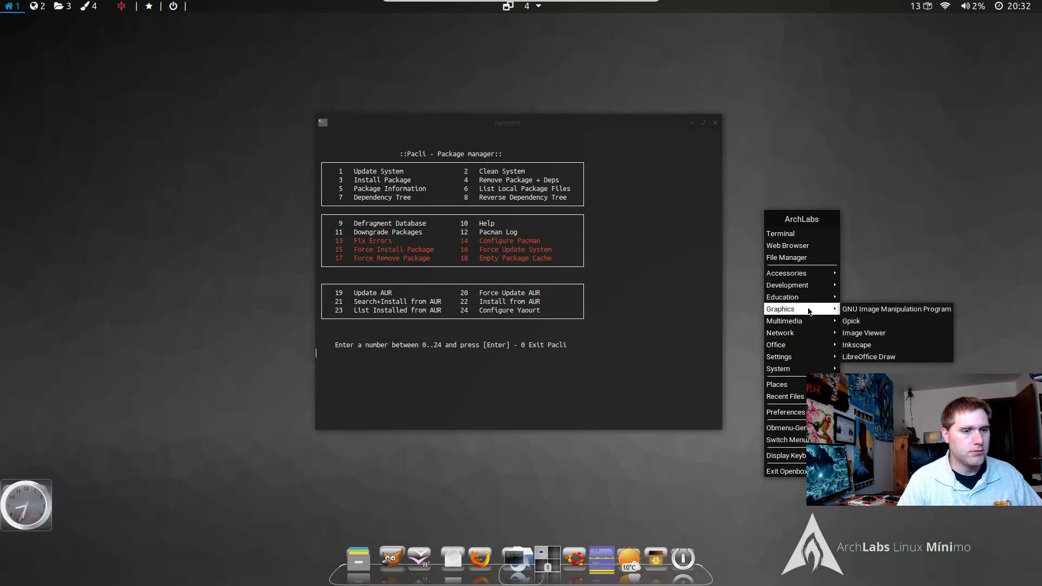
mouse_move(813, 323)
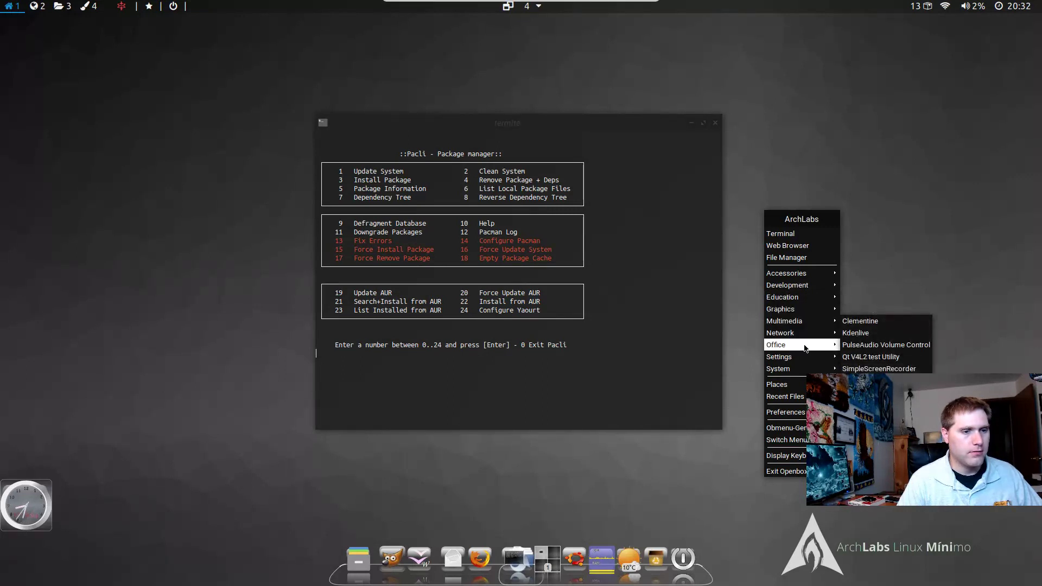
mouse_move(805, 348)
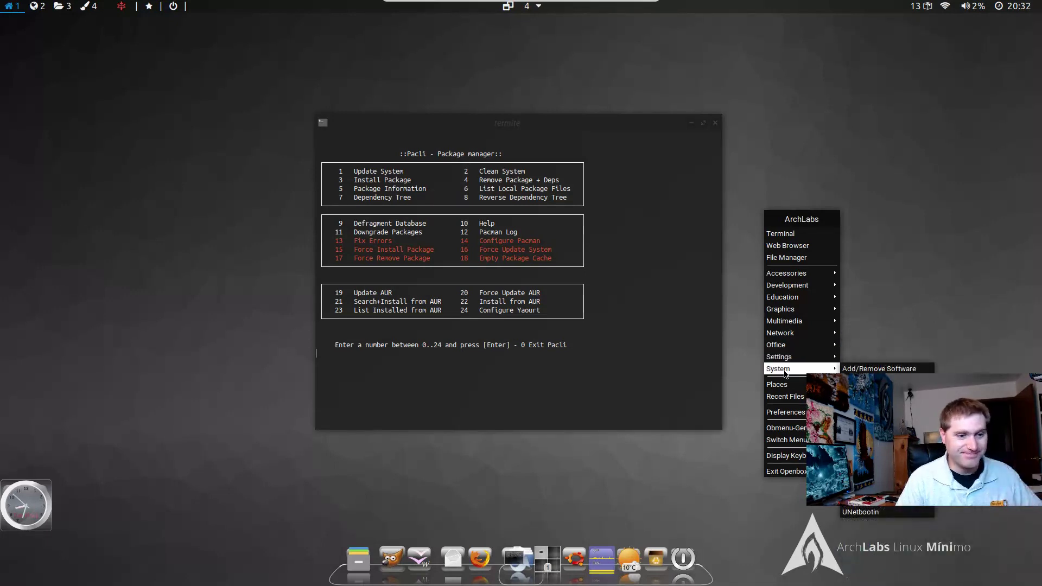
left_click(904, 259)
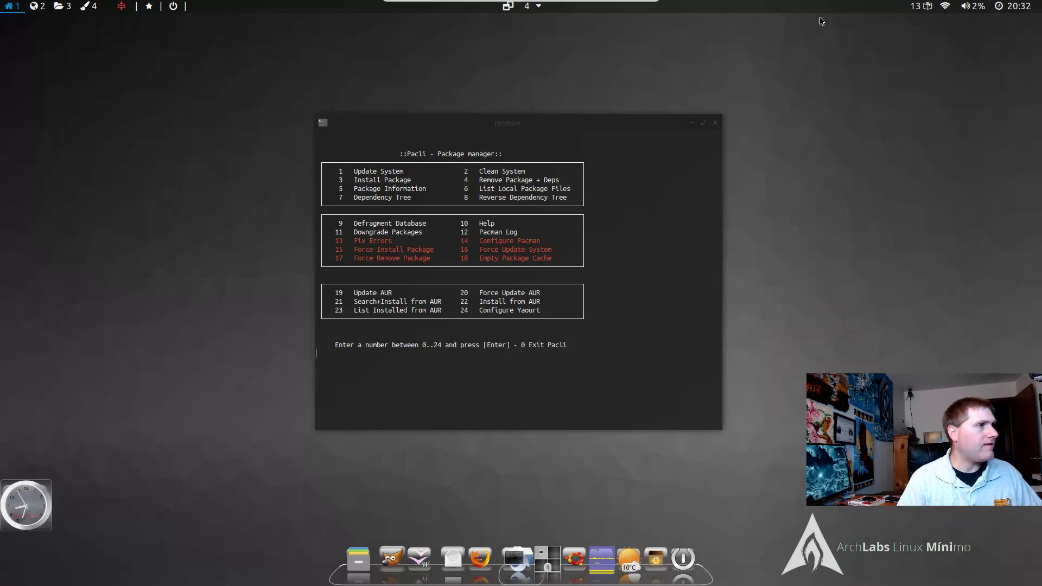
left_click(715, 123)
Step: Open Add/Remove Software from the desktop menu, check its Development category for Bluefish, and close it
right_click(402, 215)
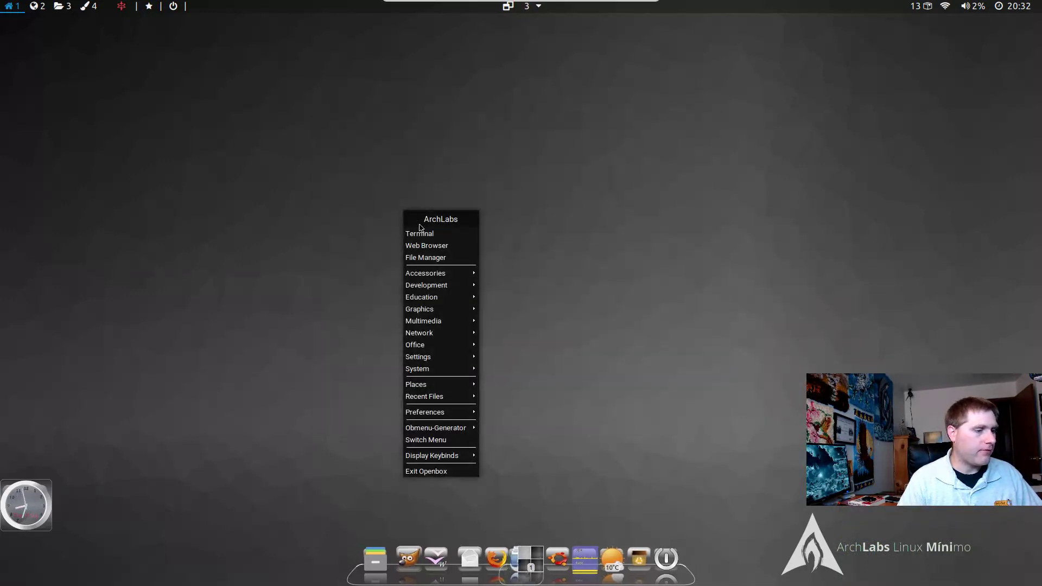
mouse_move(448, 275)
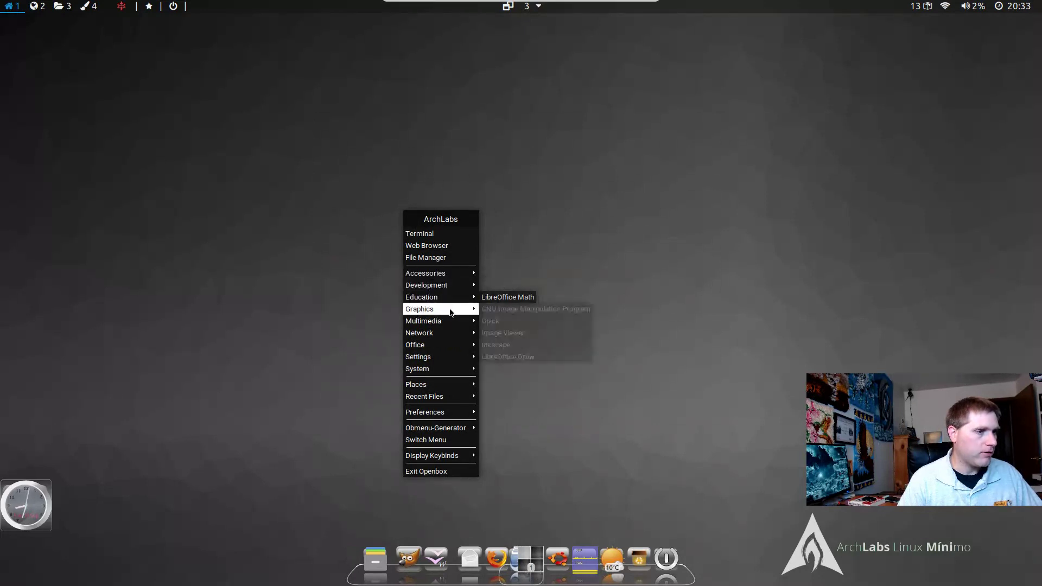
mouse_move(447, 325)
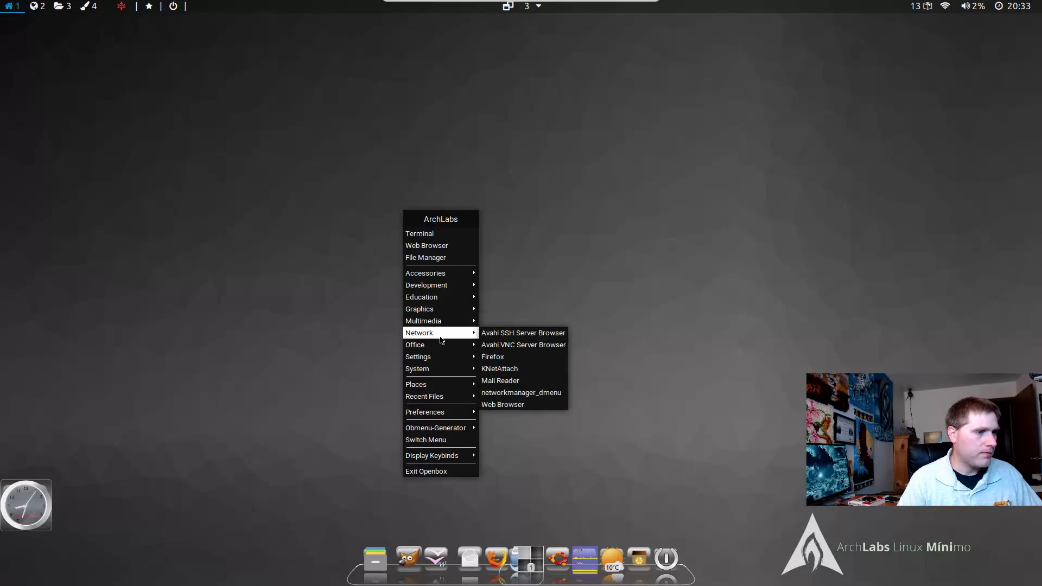
mouse_move(441, 355)
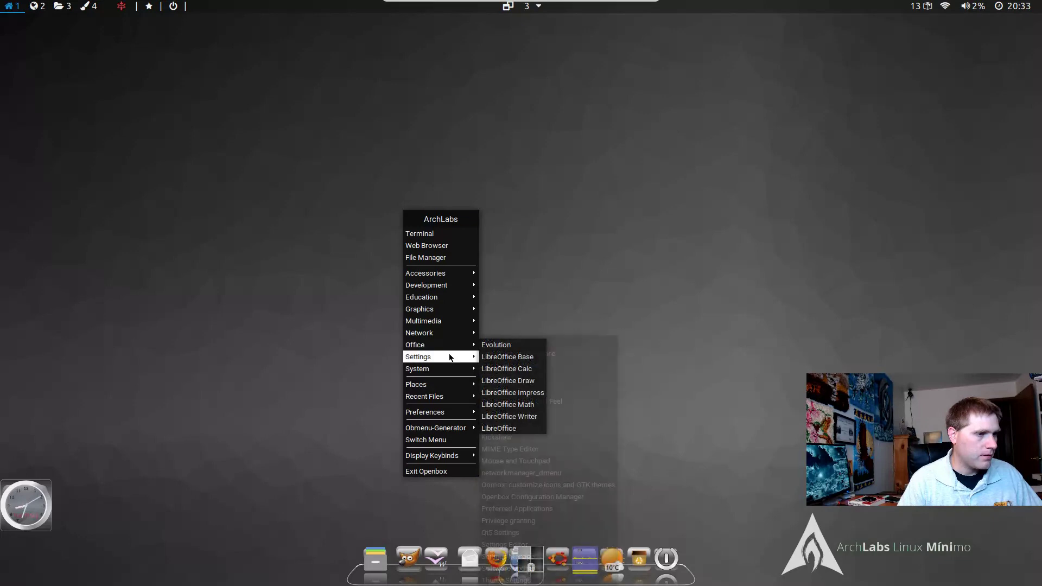
left_click(514, 355)
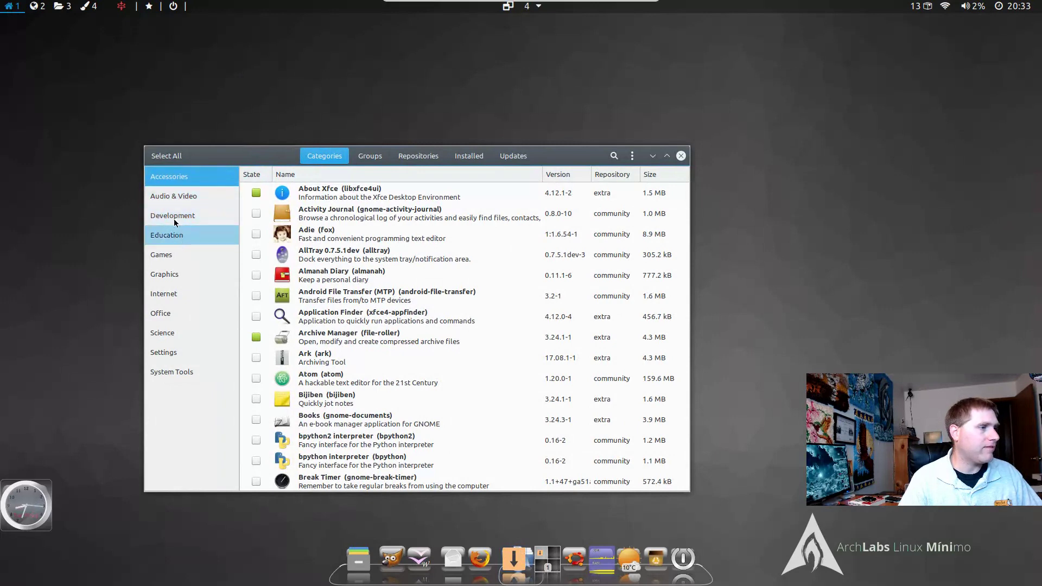
left_click(180, 215)
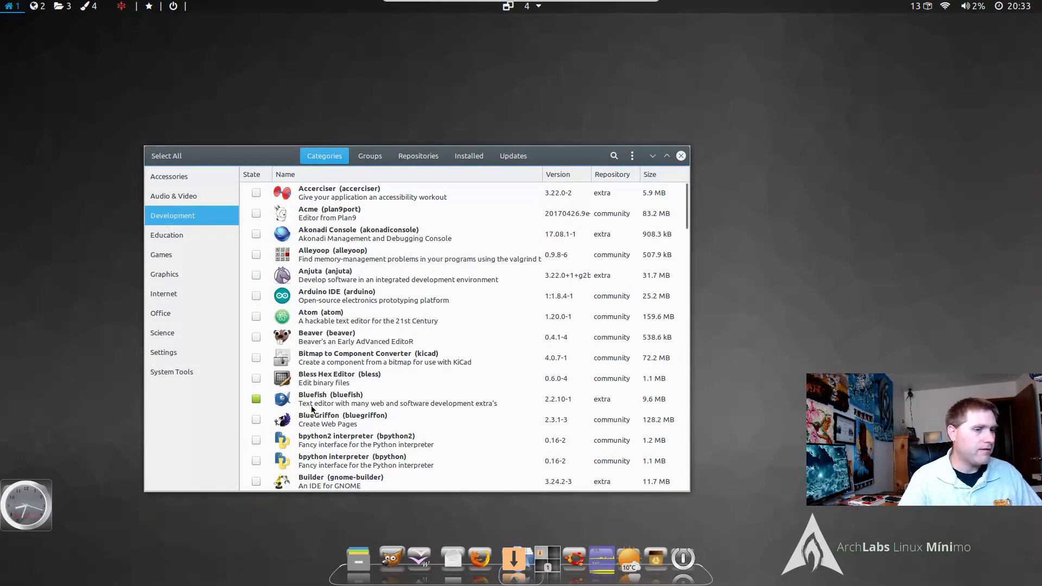
left_click(681, 156)
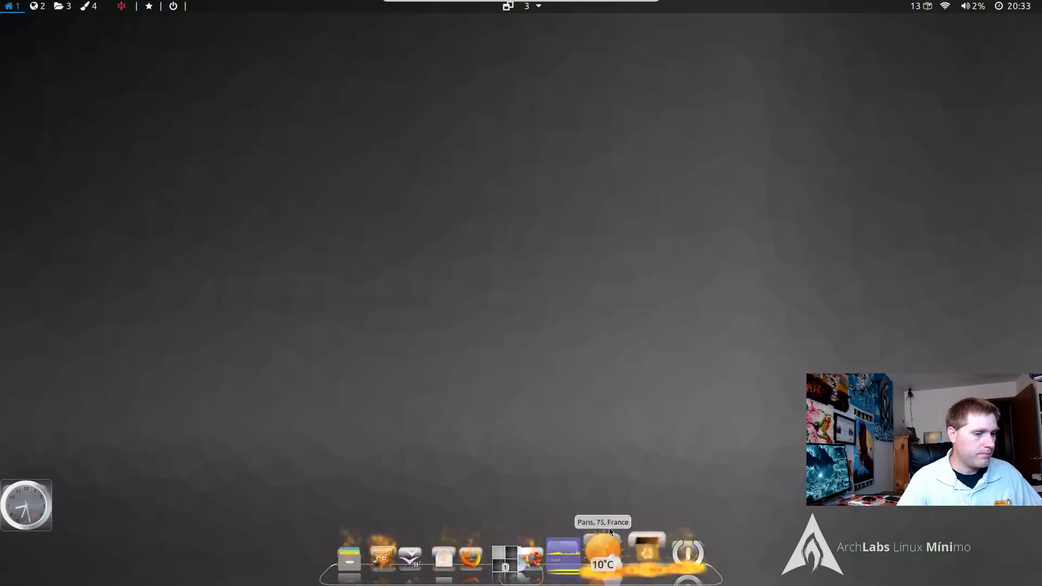
Step: Launch Bluefish from the command line in a new terminal, look over its window and close it
right_click(485, 223)
left_click(517, 239)
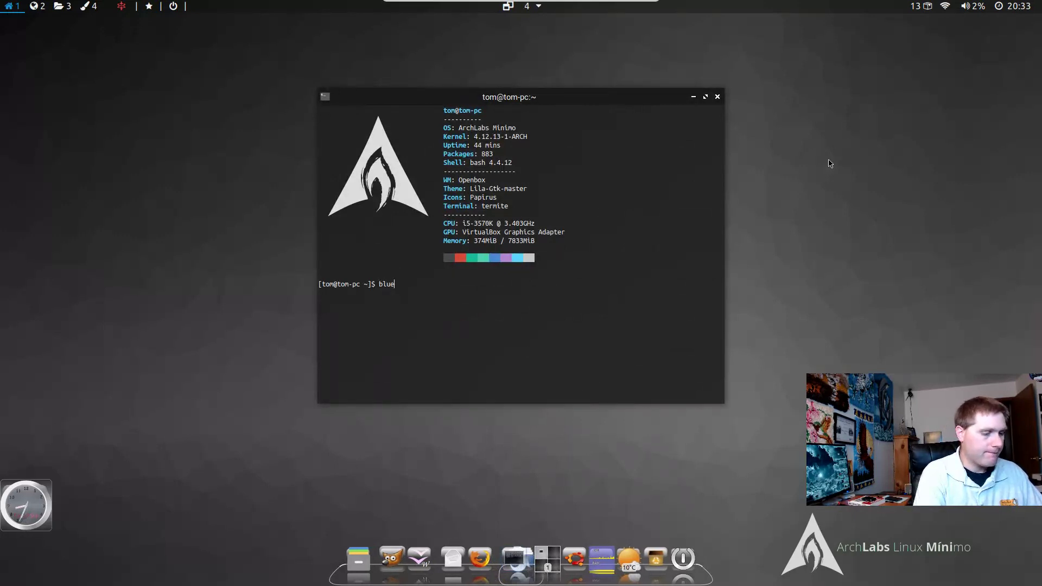
key("Return")
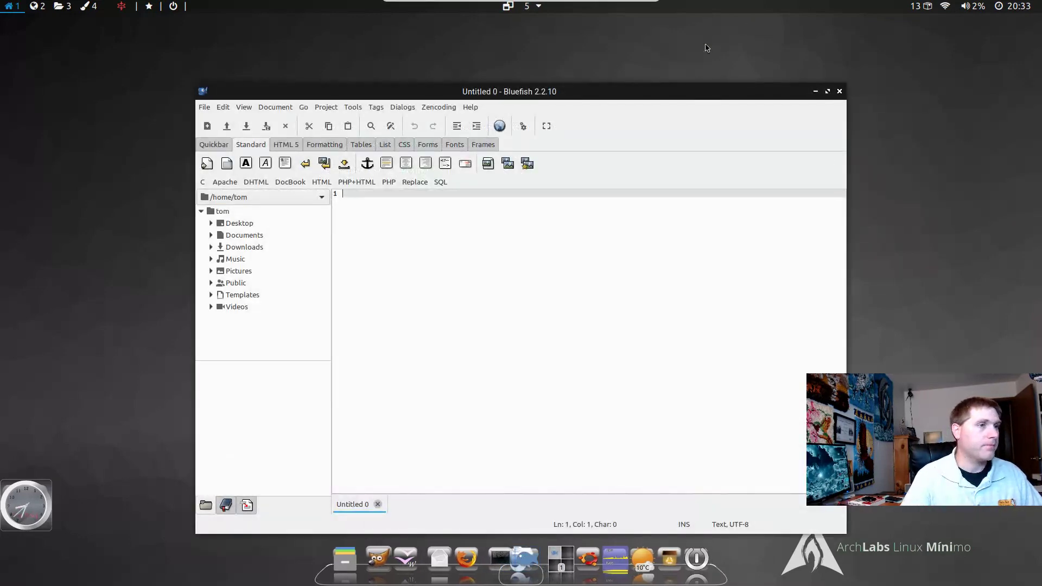
left_click_drag(726, 103, 736, 59)
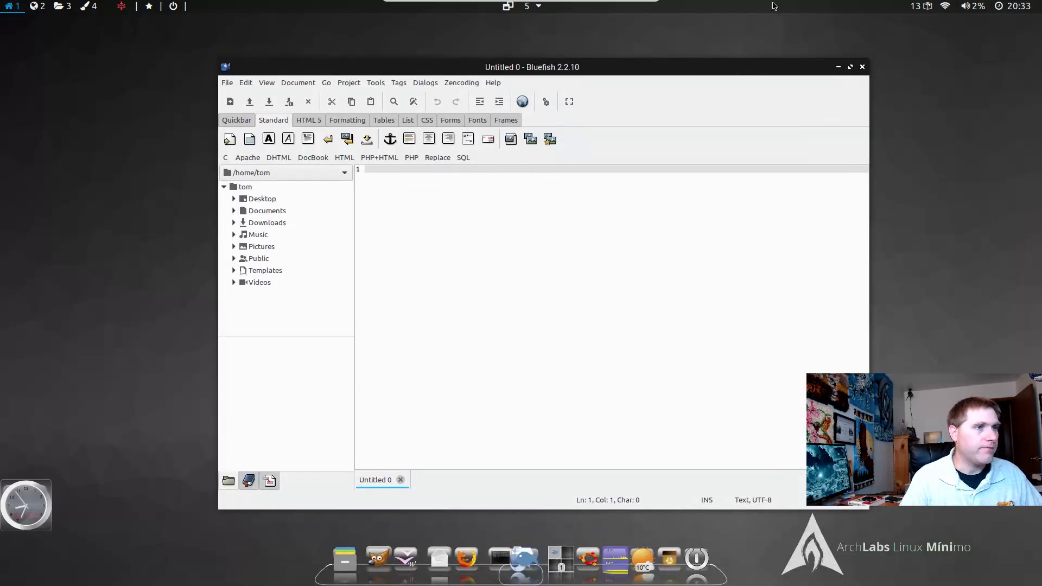
left_click(863, 67)
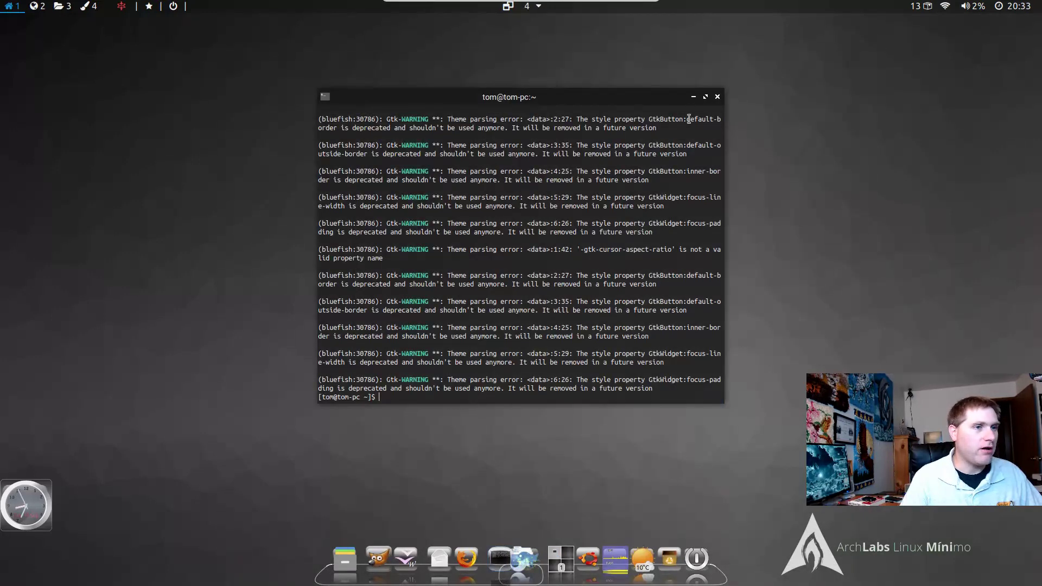
Step: Close the terminal used to launch Bluefish, look over the Pacli package manager's main menu, and close it
left_click(719, 100)
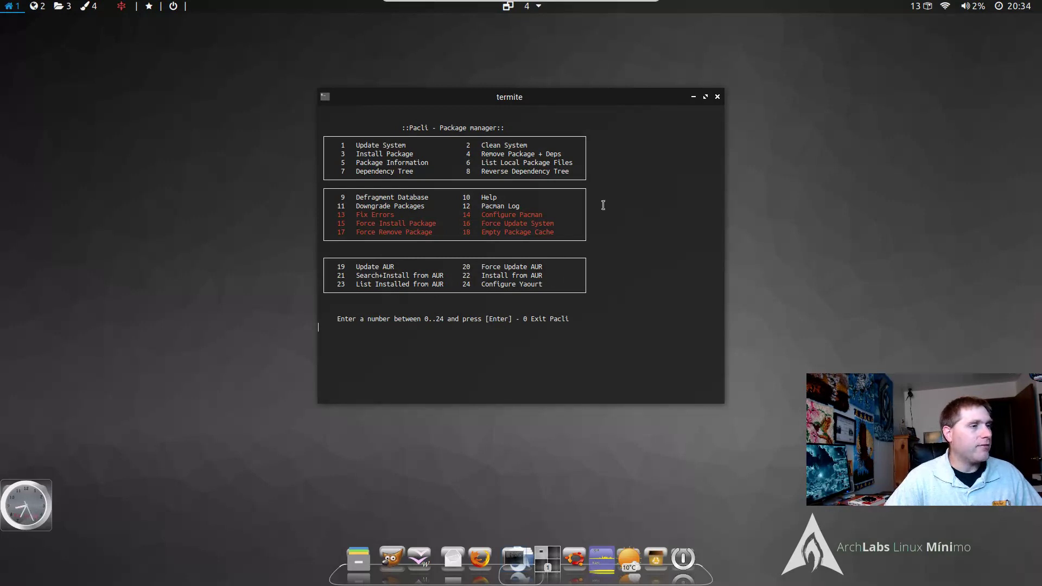
left_click(720, 98)
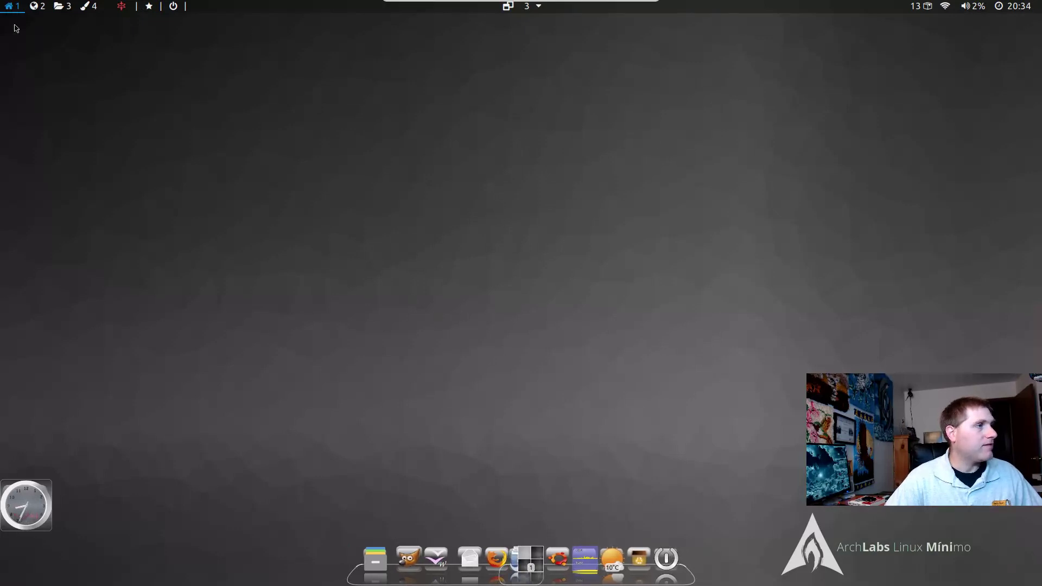
Step: Open the wallpaper chooser from the desktop menu's preferences and apply minimo-original.png as the background
right_click(502, 244)
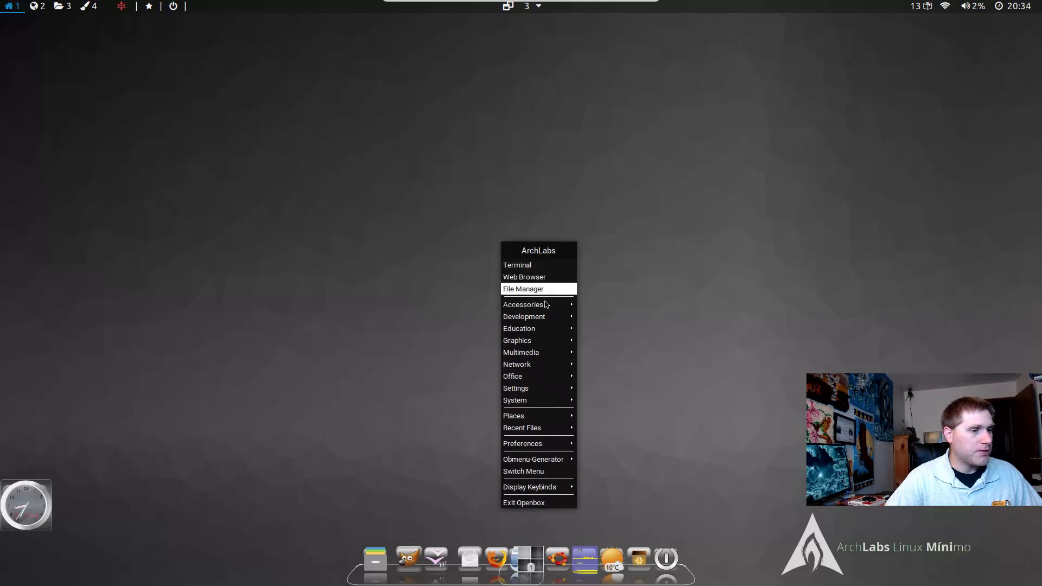
mouse_move(525, 378)
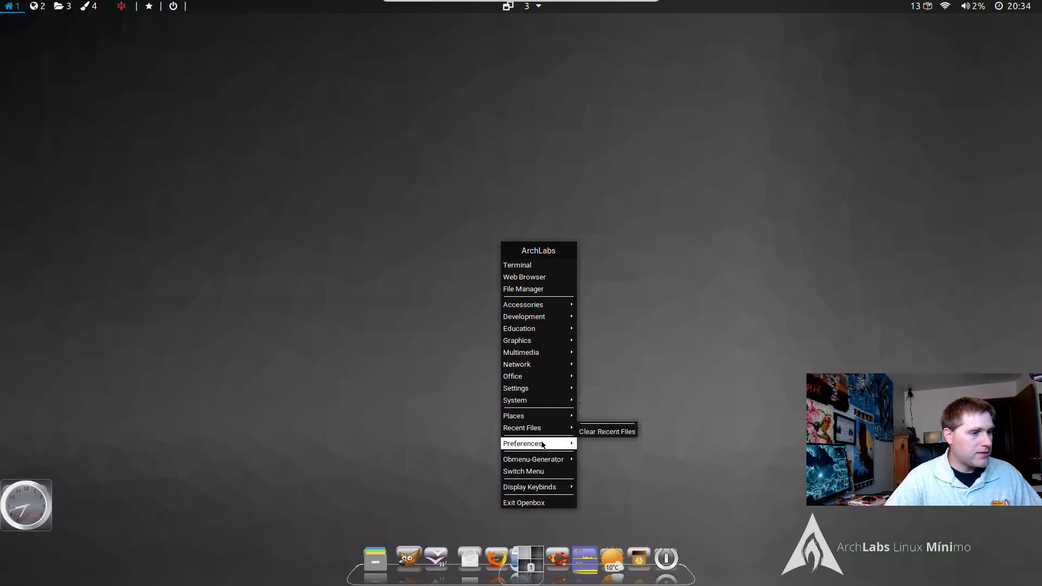
mouse_move(543, 446)
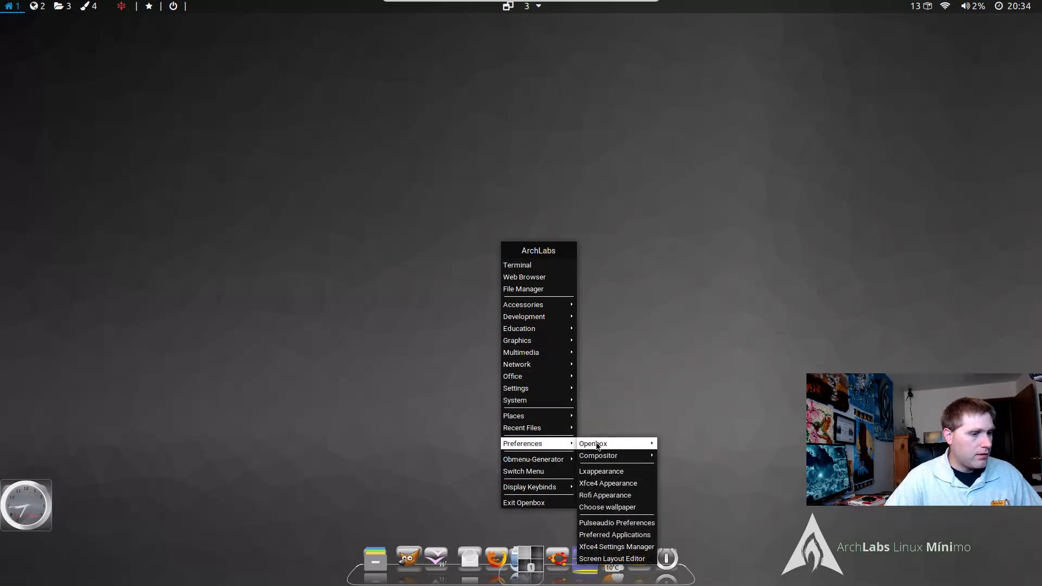
mouse_move(607, 457)
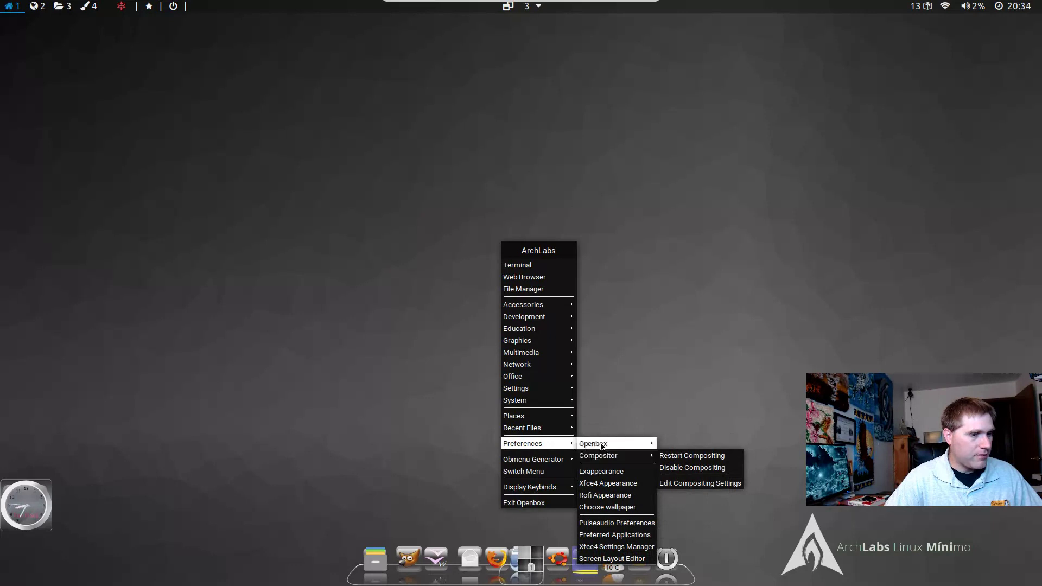
left_click(609, 508)
left_click(384, 171)
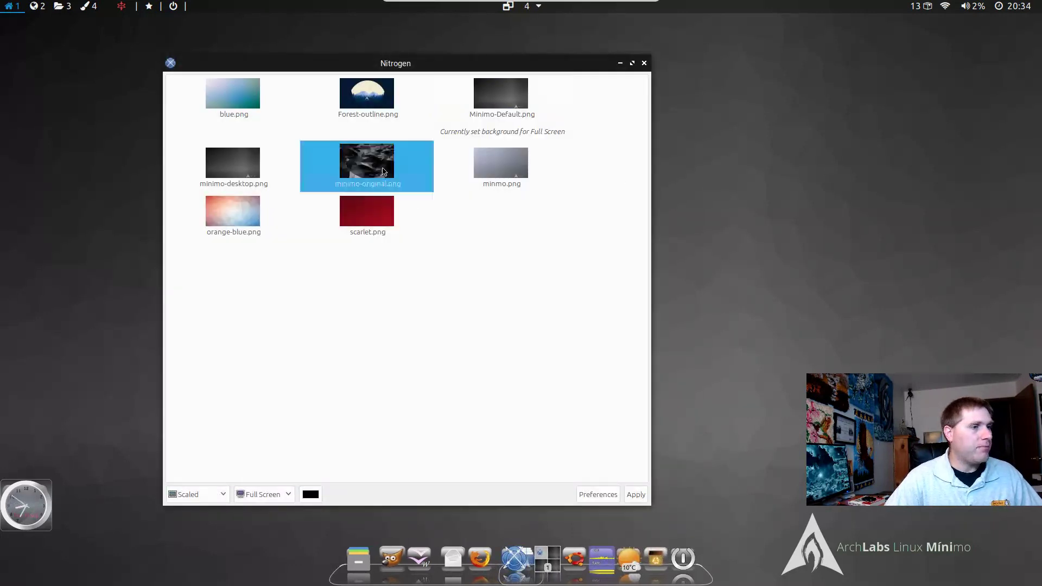
left_click(635, 495)
Step: Try out the Forest-outline.png wallpaper, switch to the second workspace, and apply blue.png as the background
left_click_drag(543, 69, 548, 4)
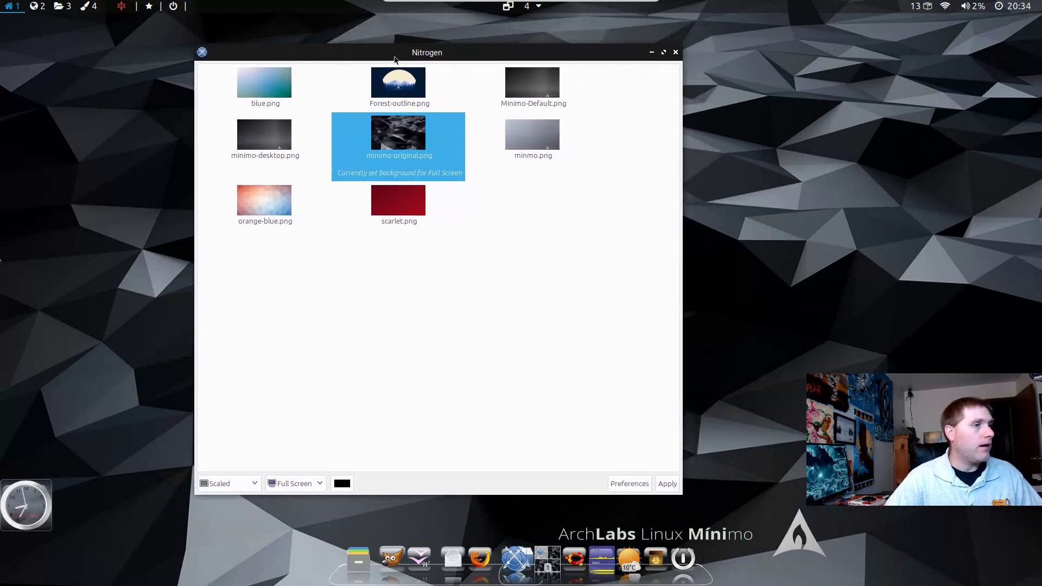
left_click(392, 83)
left_click(664, 490)
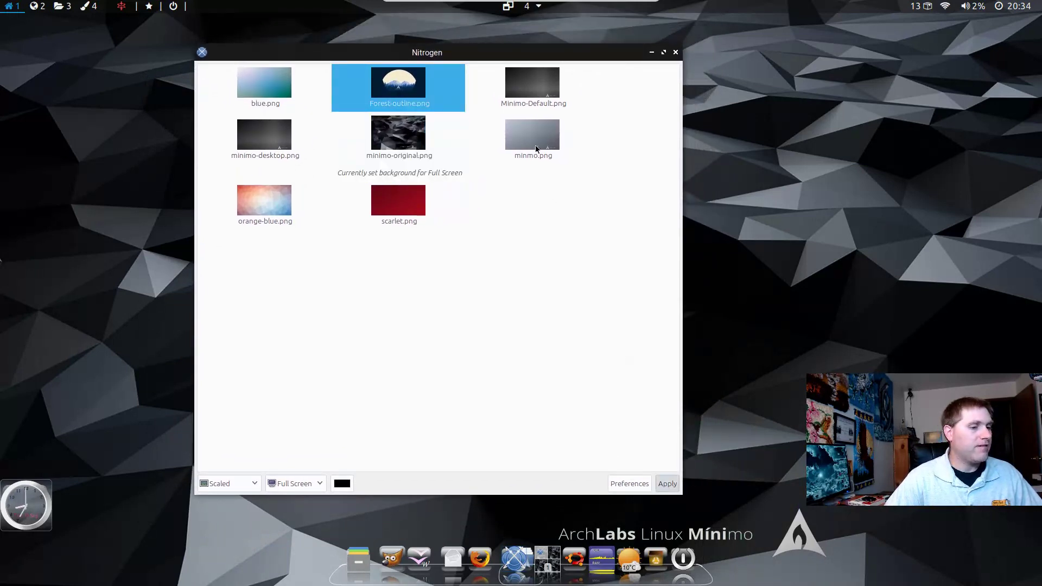
left_click_drag(594, 106, 534, 55)
left_click(217, 225)
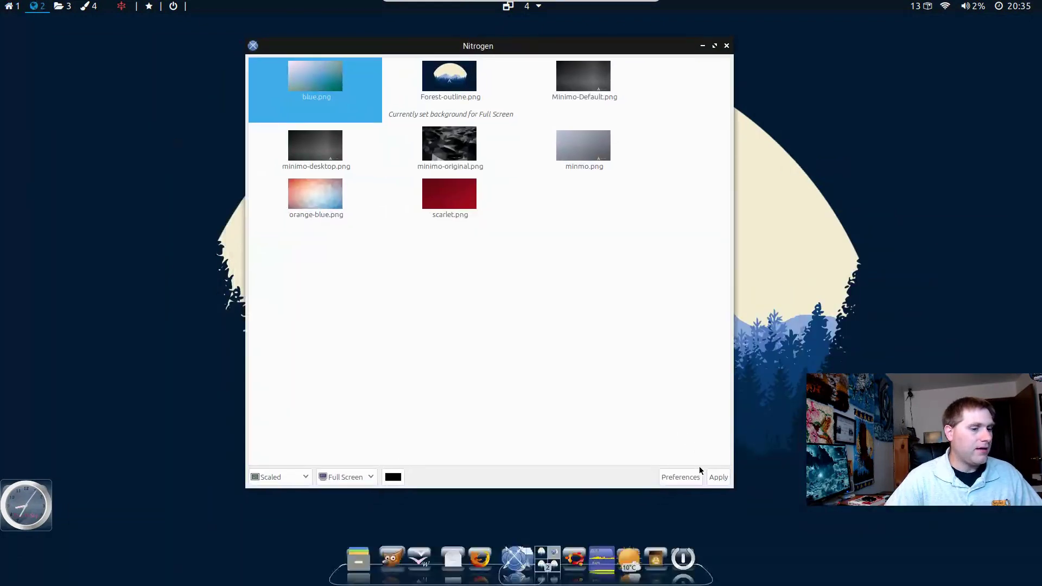
left_click(717, 482)
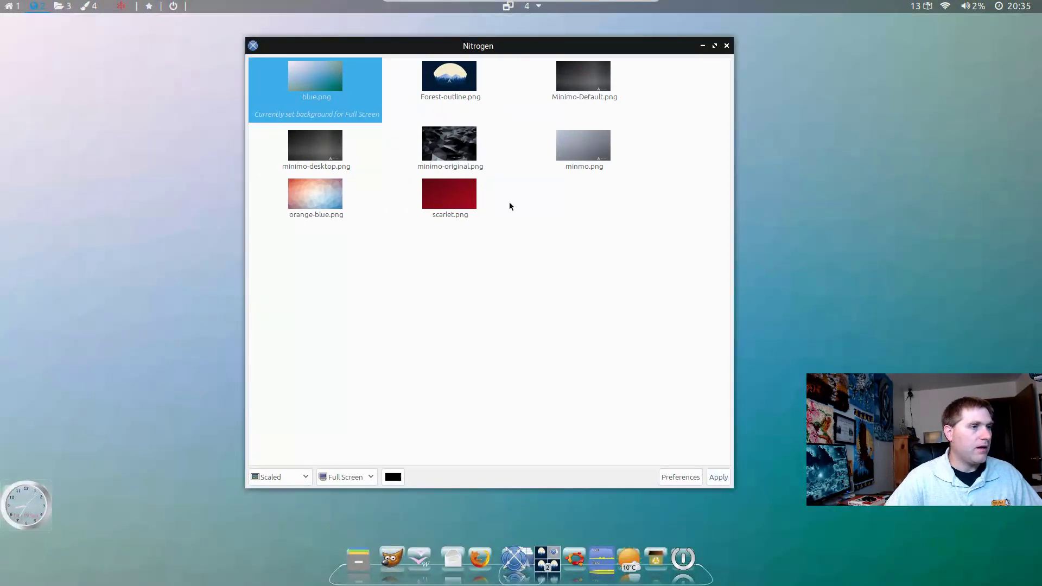
Step: Apply minimo-original.png as the desktop background again and close the wallpaper chooser
left_click(442, 142)
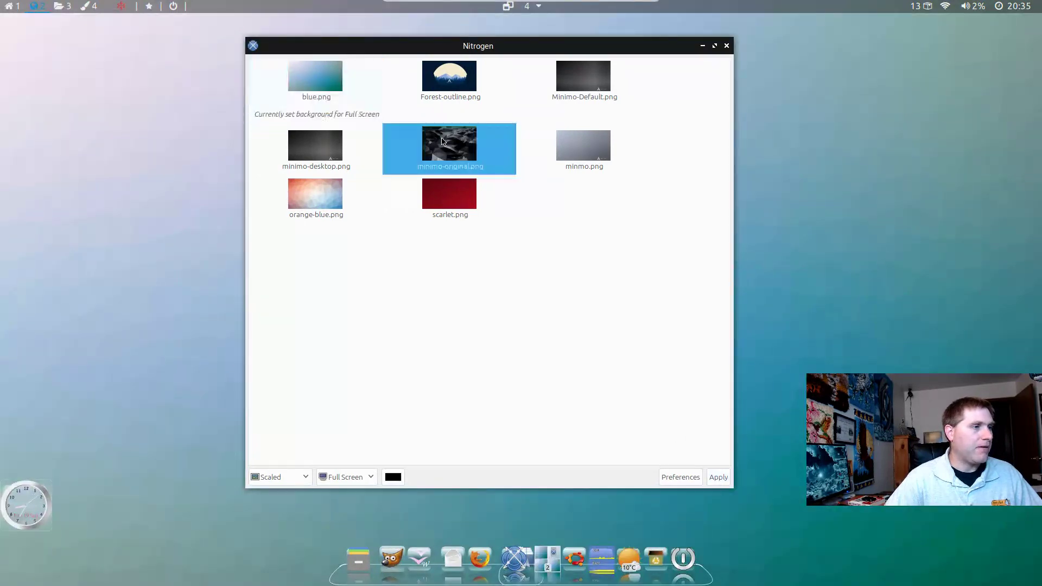
left_click(717, 477)
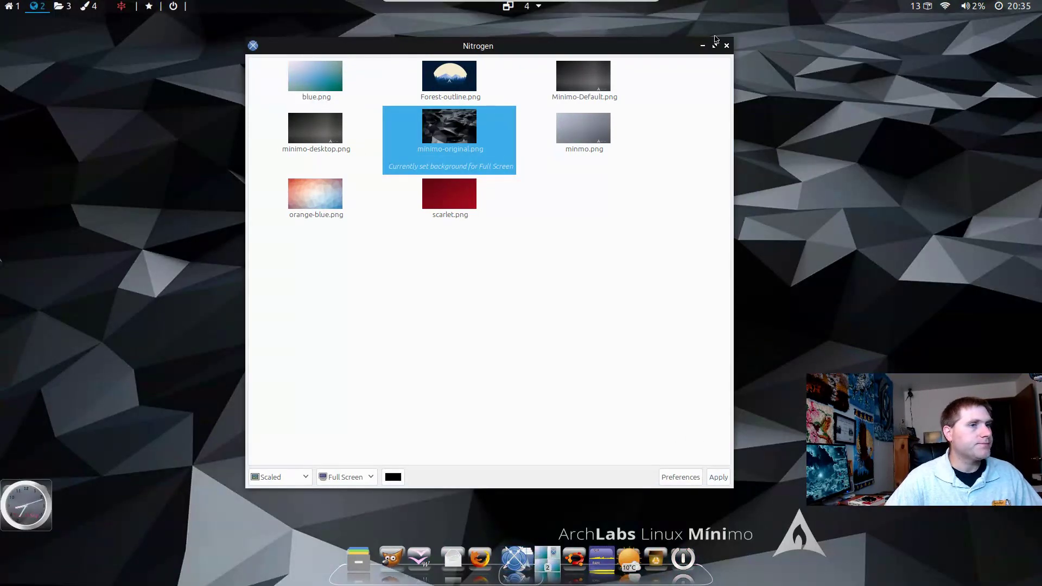
left_click(728, 46)
Step: Look through the desktop menu's Obmenu-Generator, Preferences and Places entries and close the menu
right_click(513, 162)
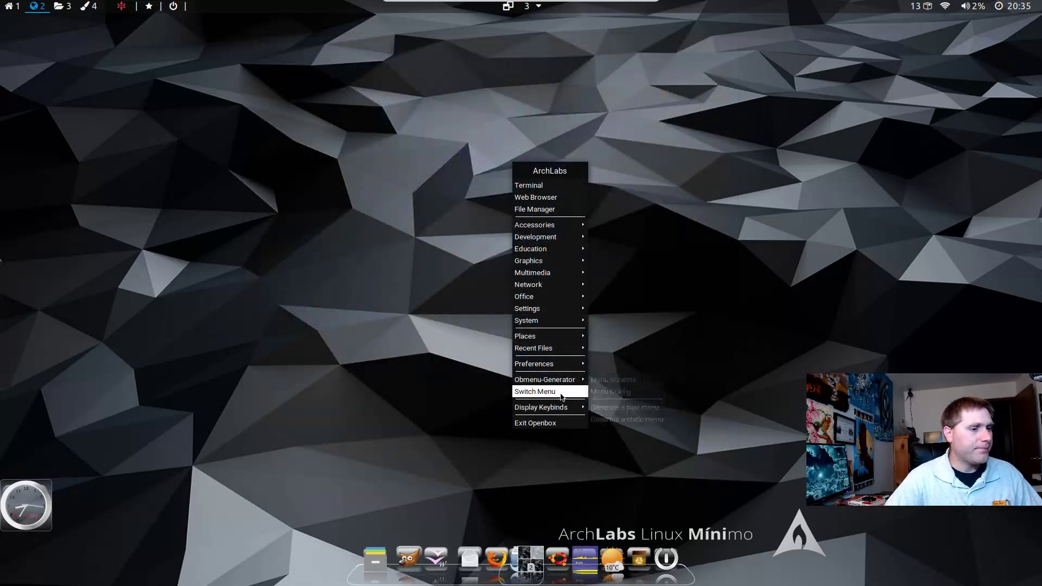
mouse_move(564, 382)
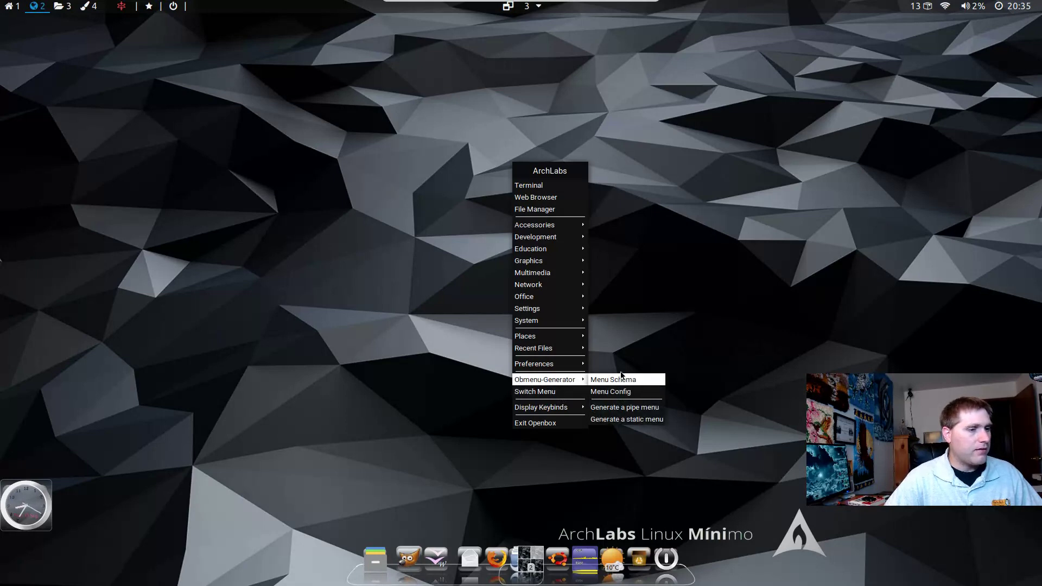
mouse_move(640, 368)
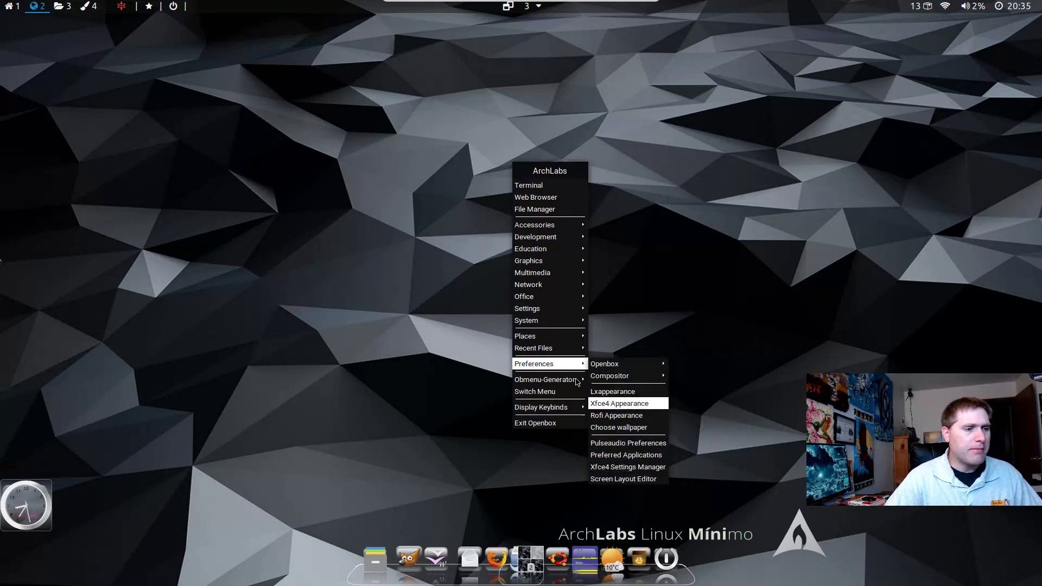
mouse_move(537, 339)
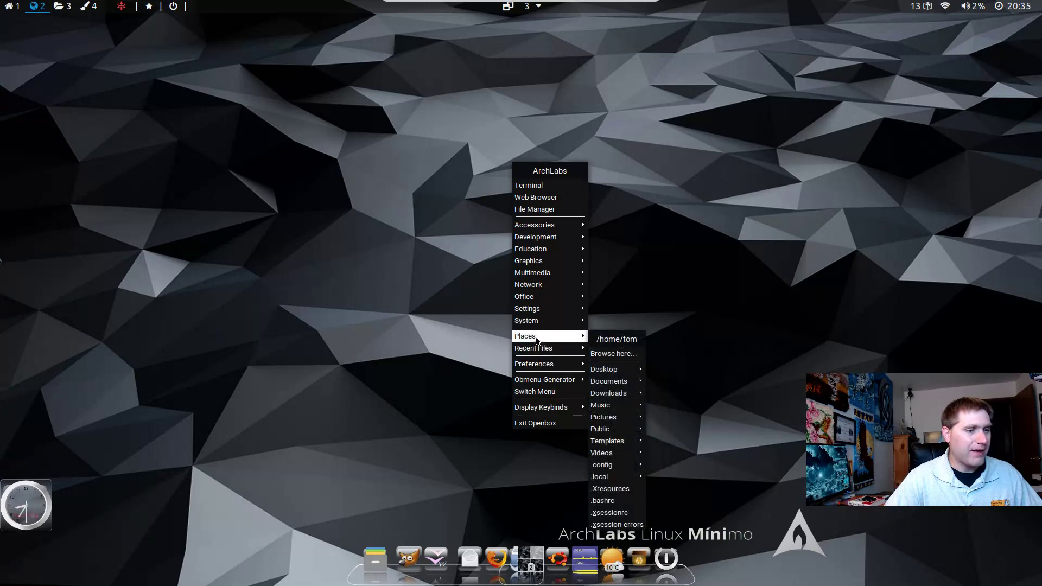
key("Escape")
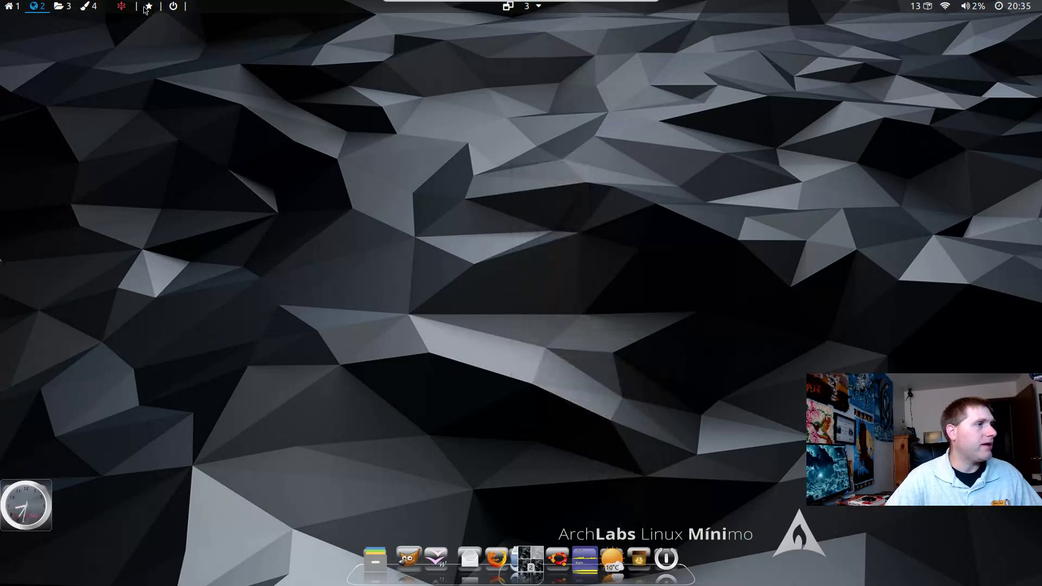
Step: Log out of the desktop session and log back in with the account password
left_click(172, 7)
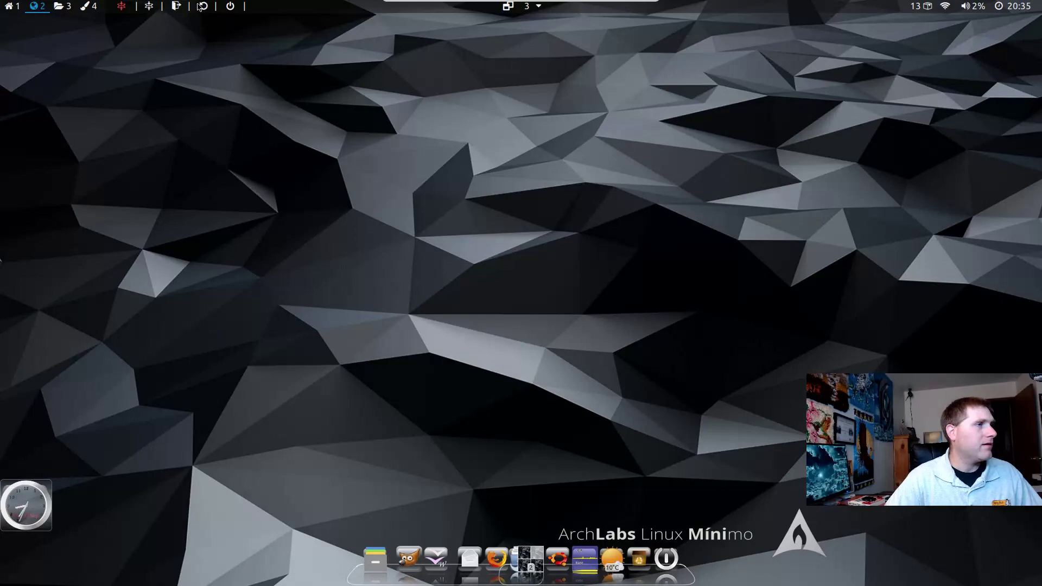
left_click(175, 6)
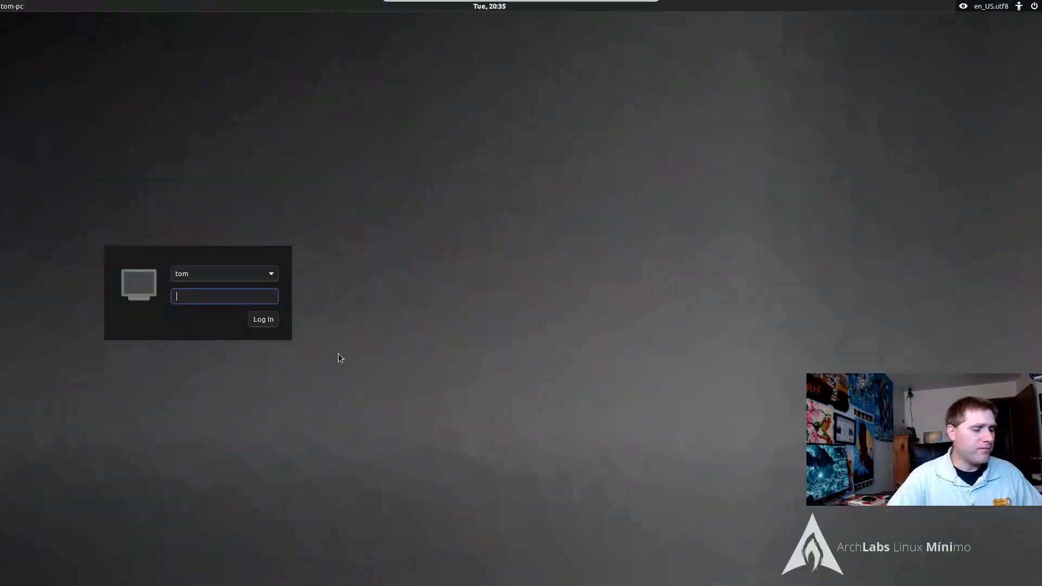
type("****")
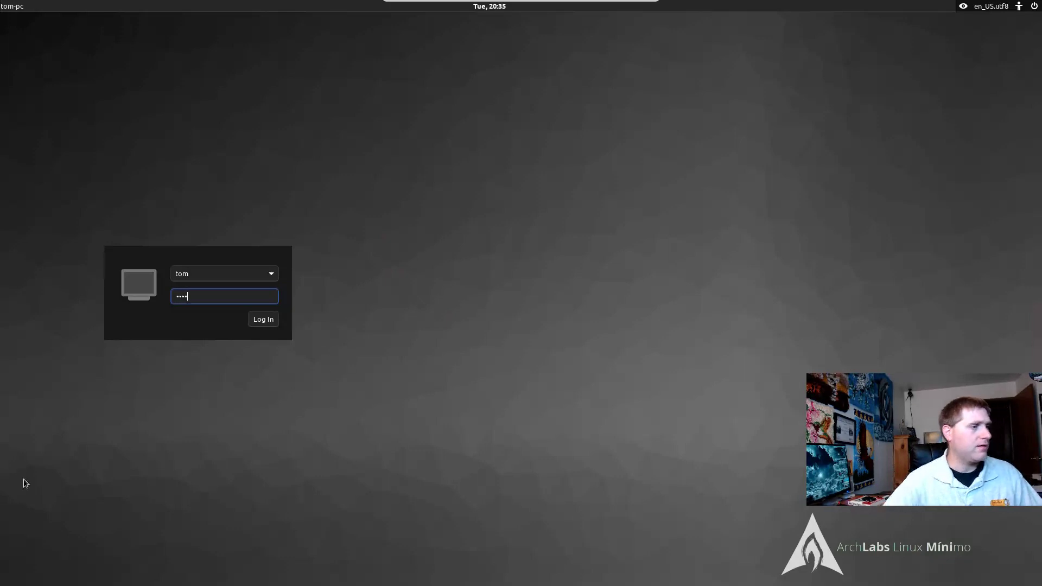
left_click(264, 320)
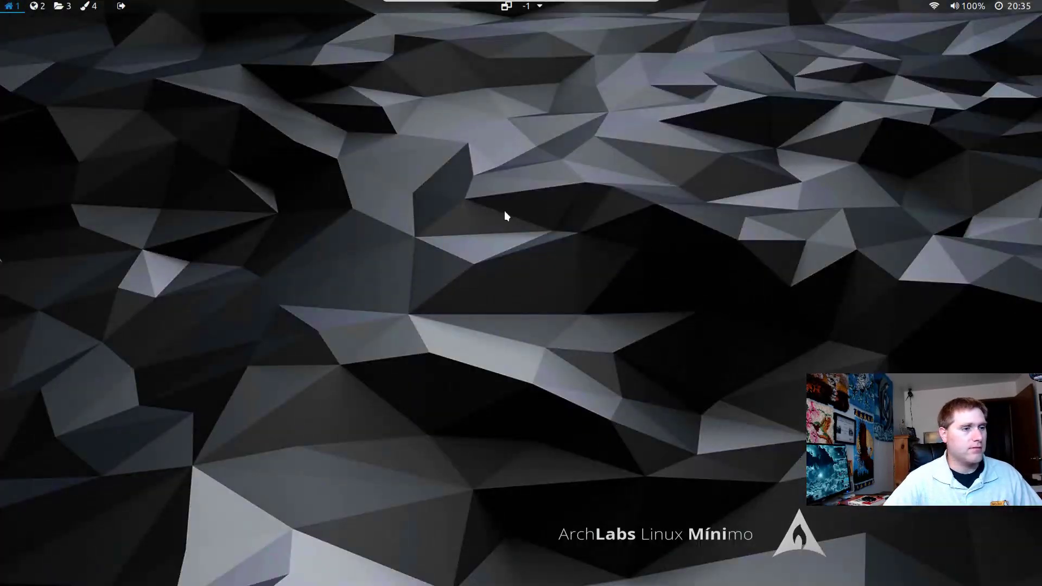
Step: Look through the desktop menu's categories, such as Graphics, Network and Settings, and switch to the alternative menu
right_click(498, 213)
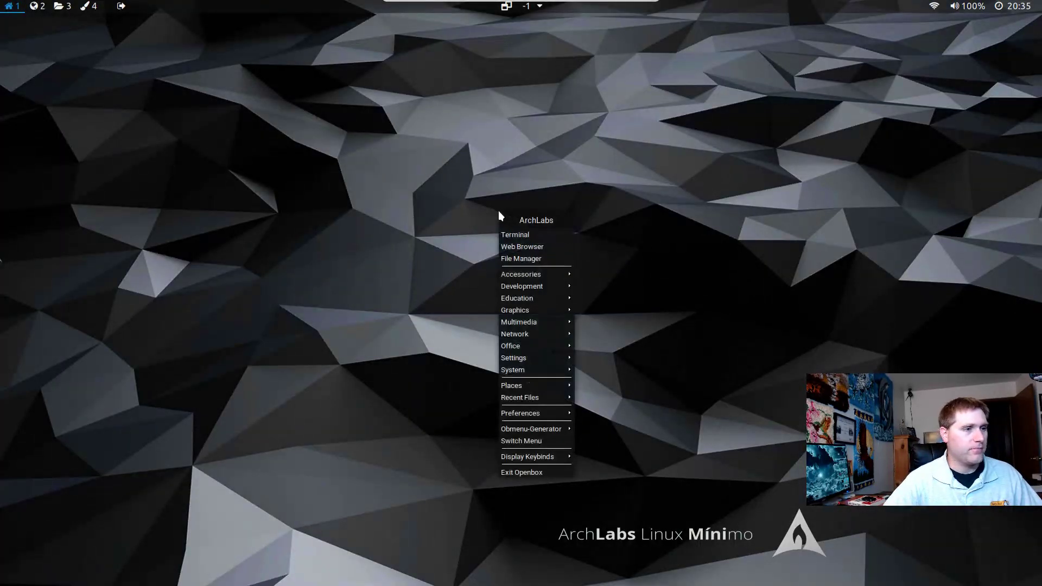
mouse_move(535, 287)
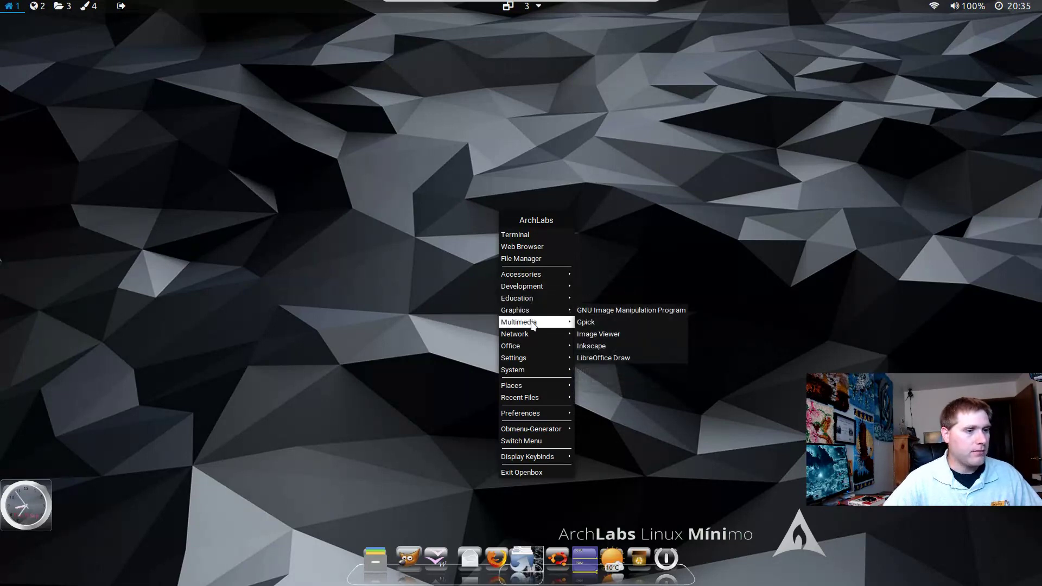
mouse_move(533, 324)
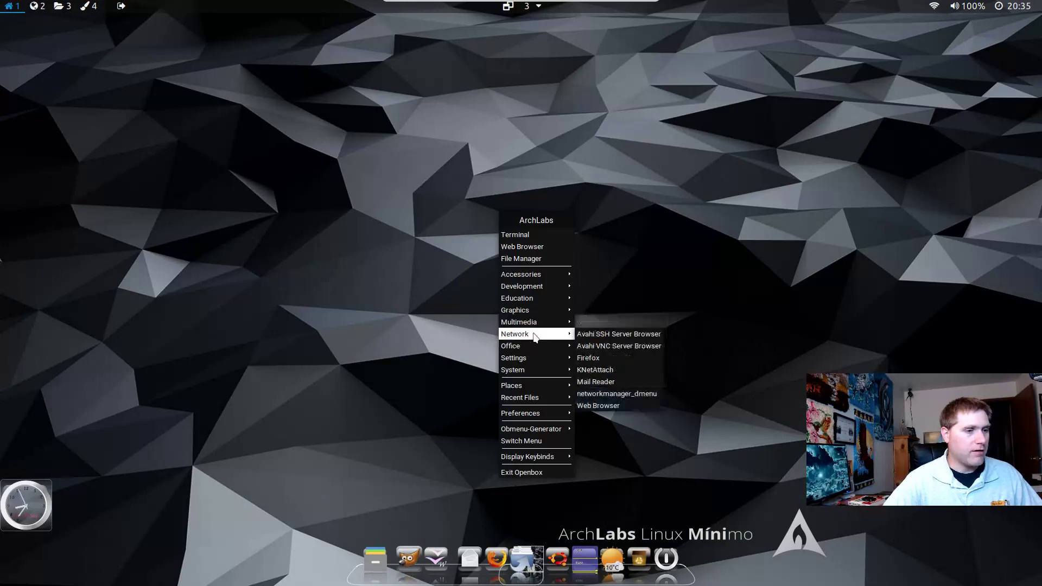
mouse_move(533, 344)
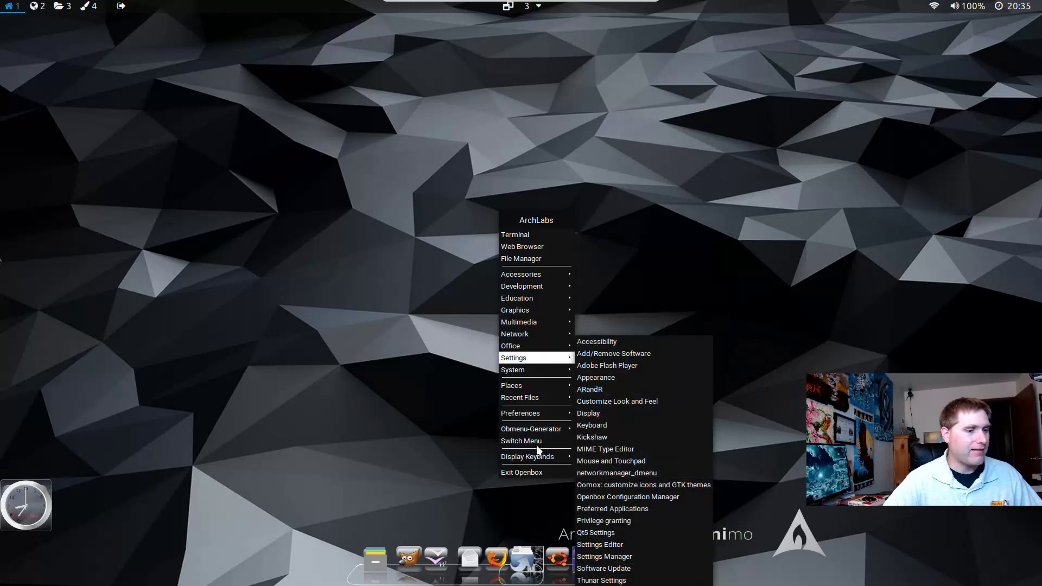
left_click(589, 314)
Step: Open the Appearance settings from the switched desktop menu's preferences and move the window clear of the desktop's centre
right_click(523, 252)
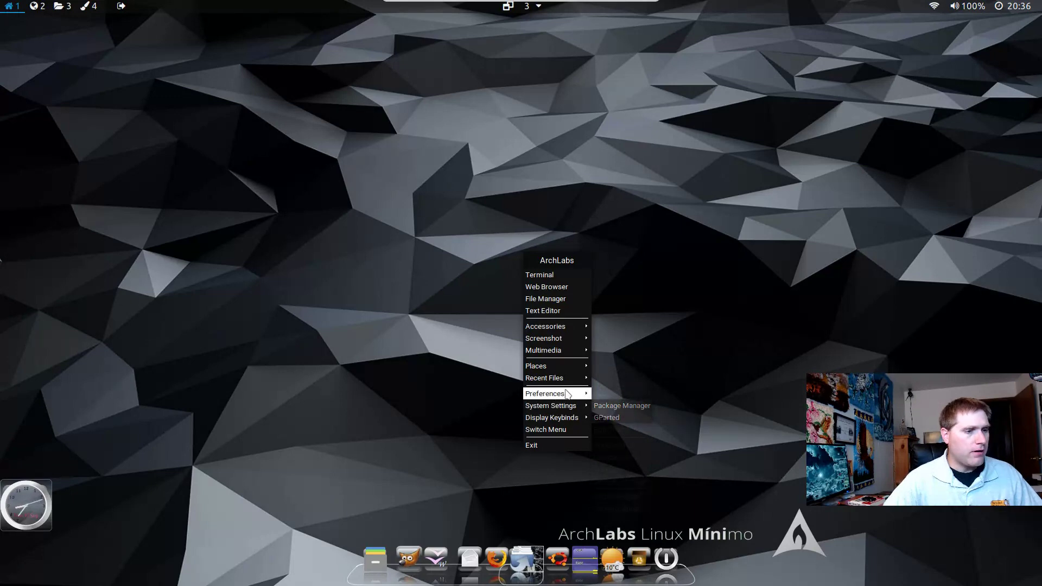
left_click(643, 445)
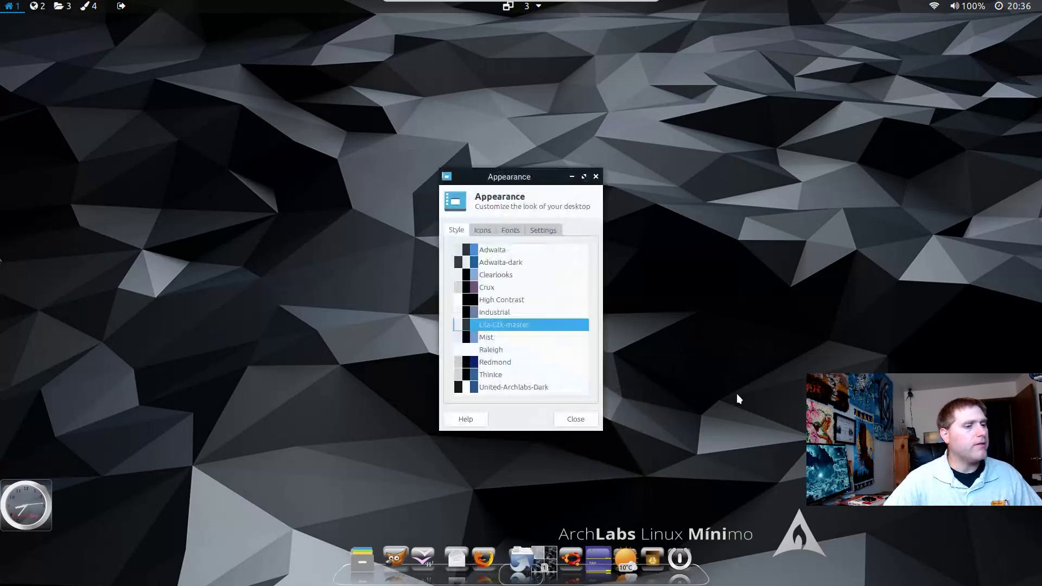
left_click_drag(528, 176, 393, 83)
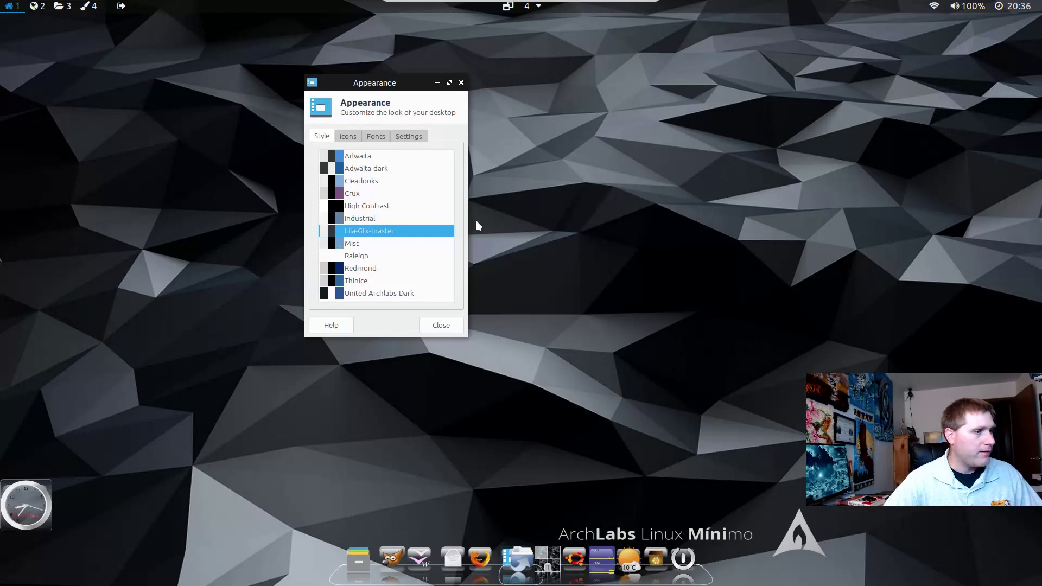
Step: Preview several widget styles, including High Contrast, Crux, Adwaita, Industrial, ThinIce and Redmond, and return to Lila-Gtk-master
left_click(362, 211)
left_click(355, 202)
left_click(358, 188)
left_click(363, 172)
left_click(362, 159)
left_click(361, 222)
left_click(356, 281)
left_click(356, 300)
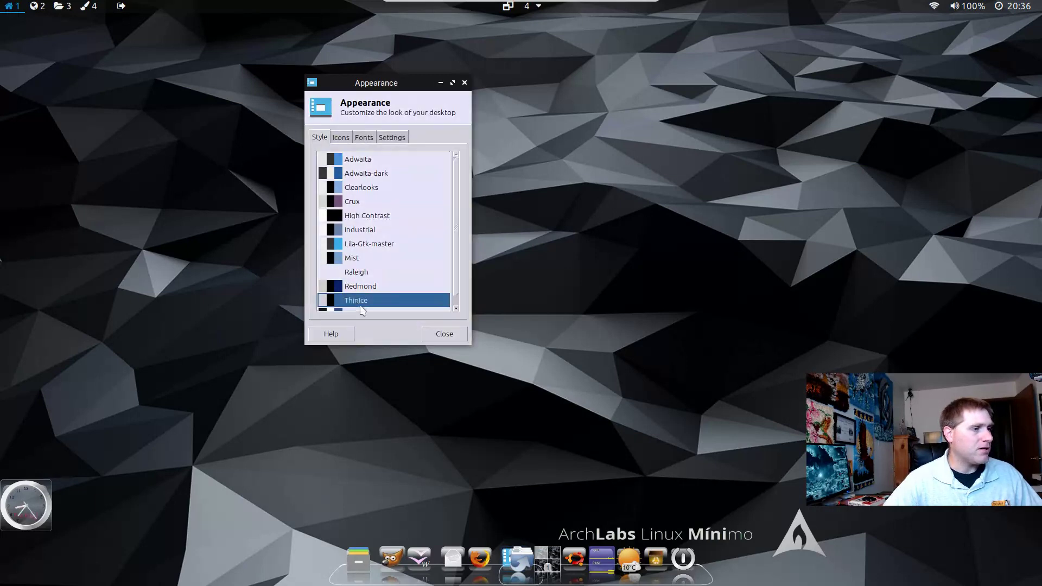
left_click(350, 285)
left_click(359, 243)
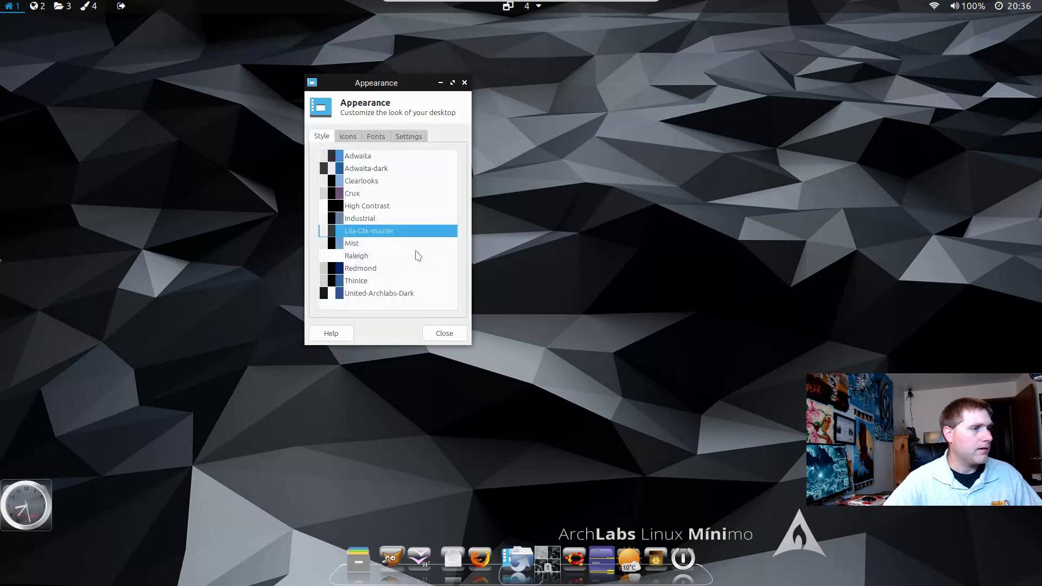
Step: Try the Oxygen and HighContrast icon themes in the Appearance settings and choose the Papirus icon theme
left_click(347, 136)
left_click(381, 226)
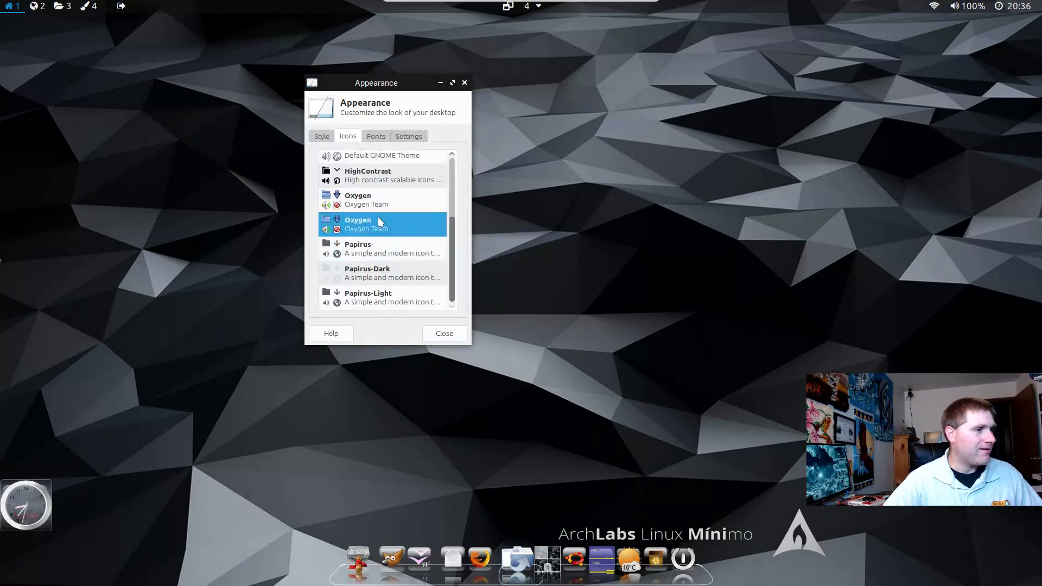
left_click(374, 208)
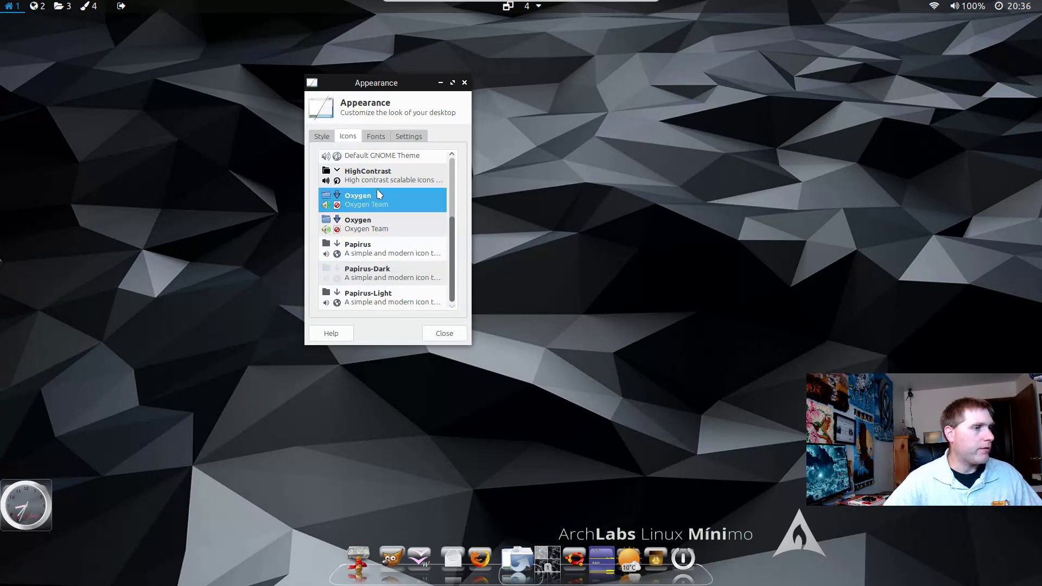
left_click(379, 174)
left_click(360, 209)
left_click(357, 227)
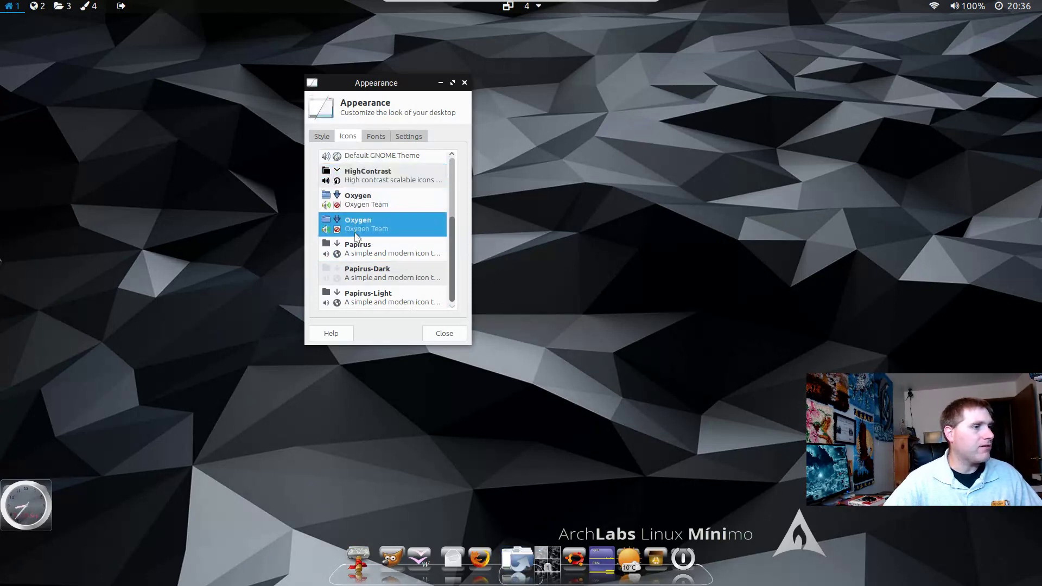
left_click(359, 253)
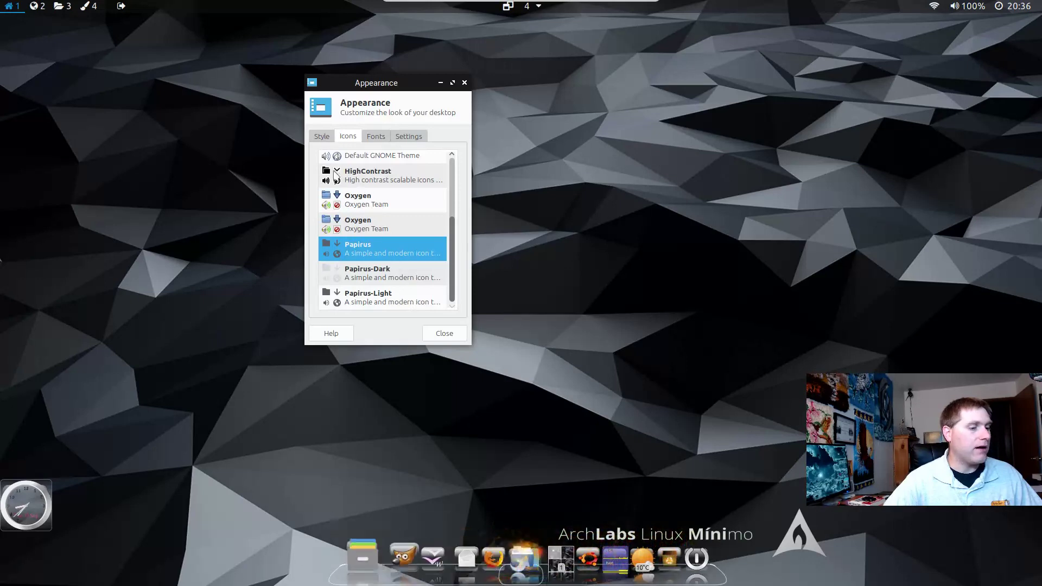
Step: Try the Papirus-Dark, Papirus-Light, Adwaita, Breeze and GNOME icon themes and choose the Oxygen icon theme
left_click(345, 271)
left_click(346, 294)
scroll(340, 275, "up", 3)
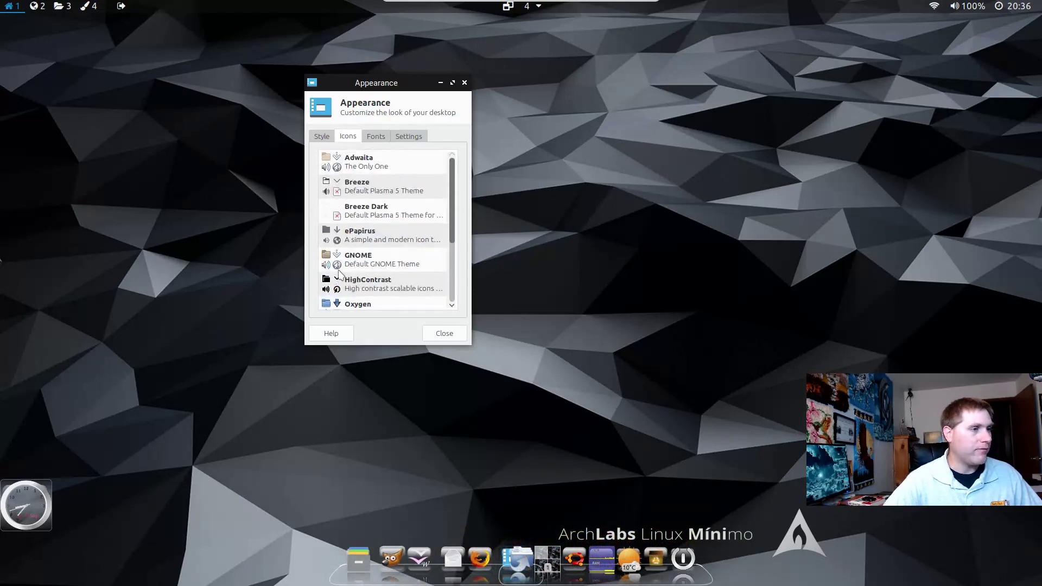
left_click(351, 165)
left_click(347, 182)
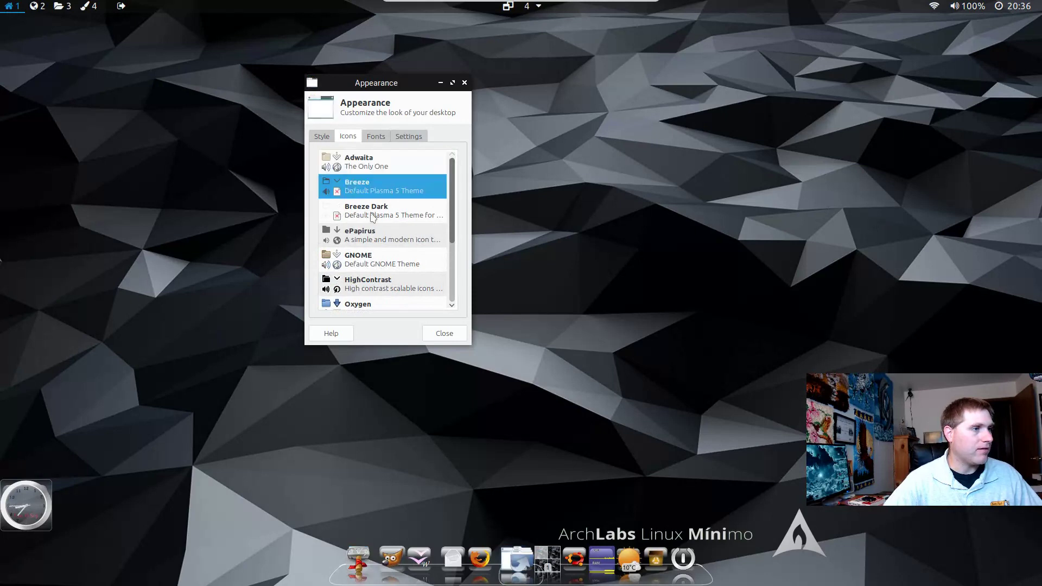
left_click(380, 254)
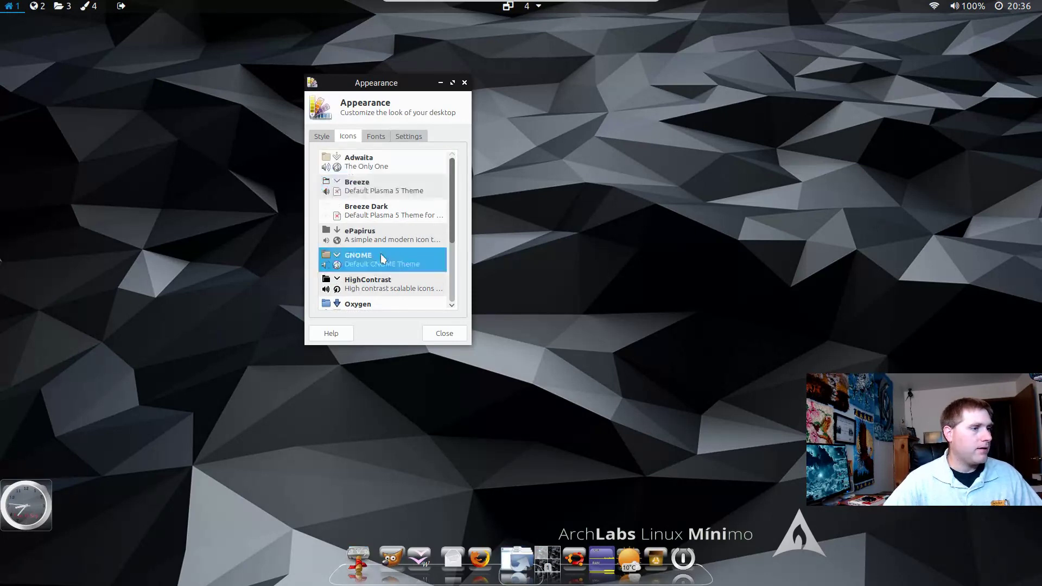
left_click(396, 302)
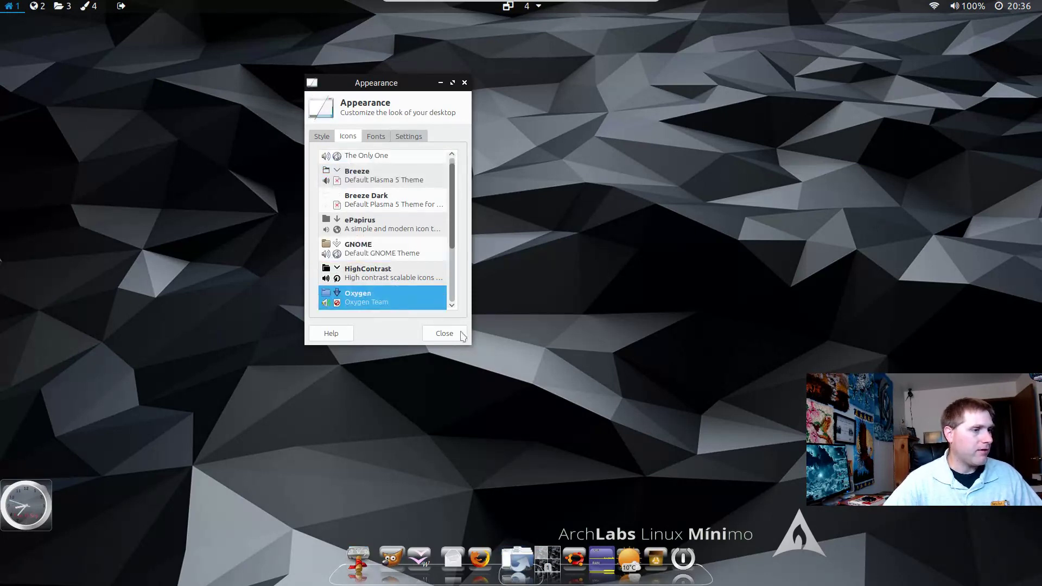
Step: Look over the font and toolbar options in the Appearance settings and set the default font to Sony Fixed
left_click(374, 137)
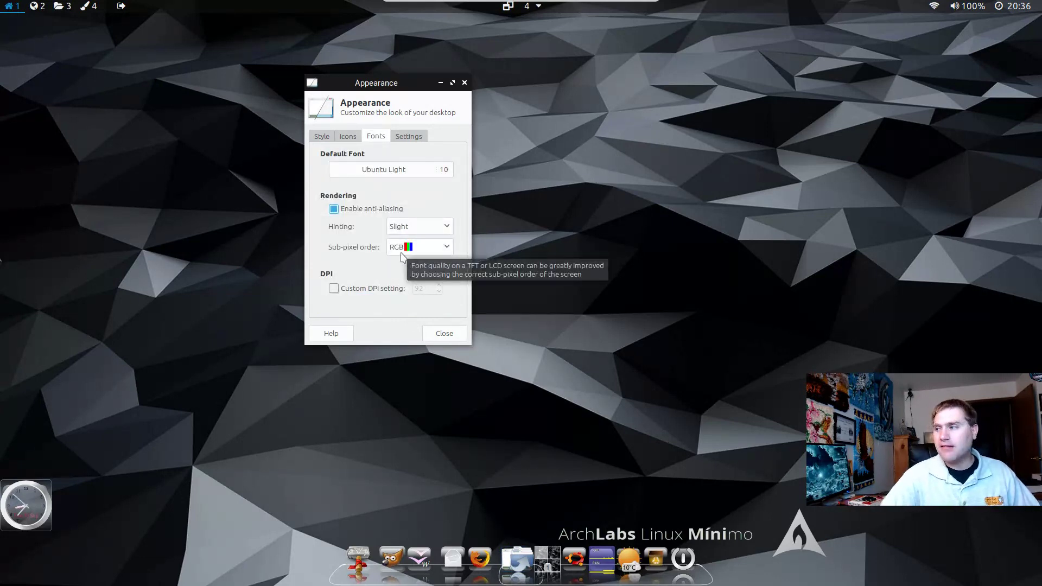
left_click(403, 137)
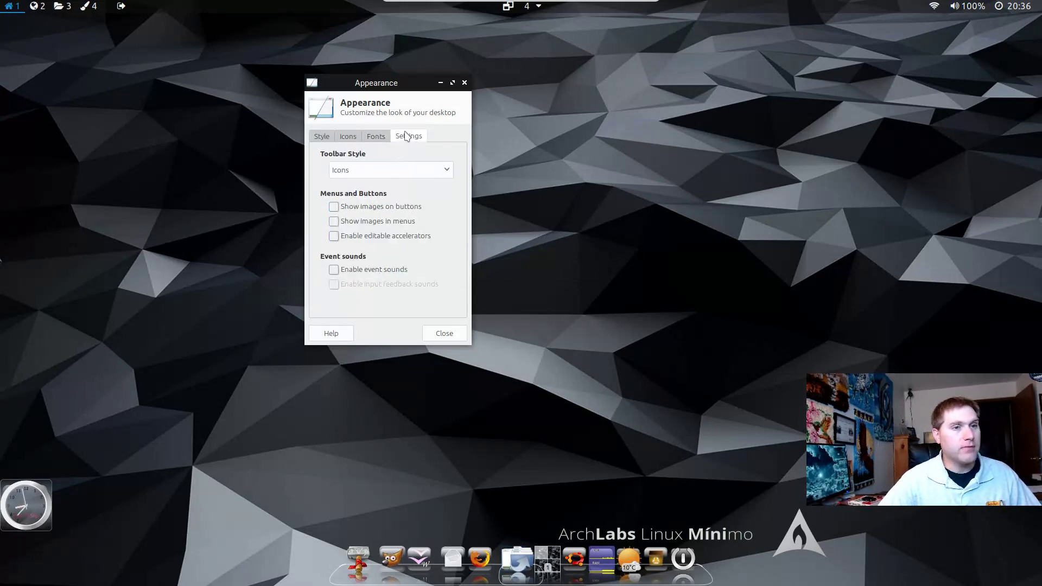
left_click(380, 137)
left_click(410, 173)
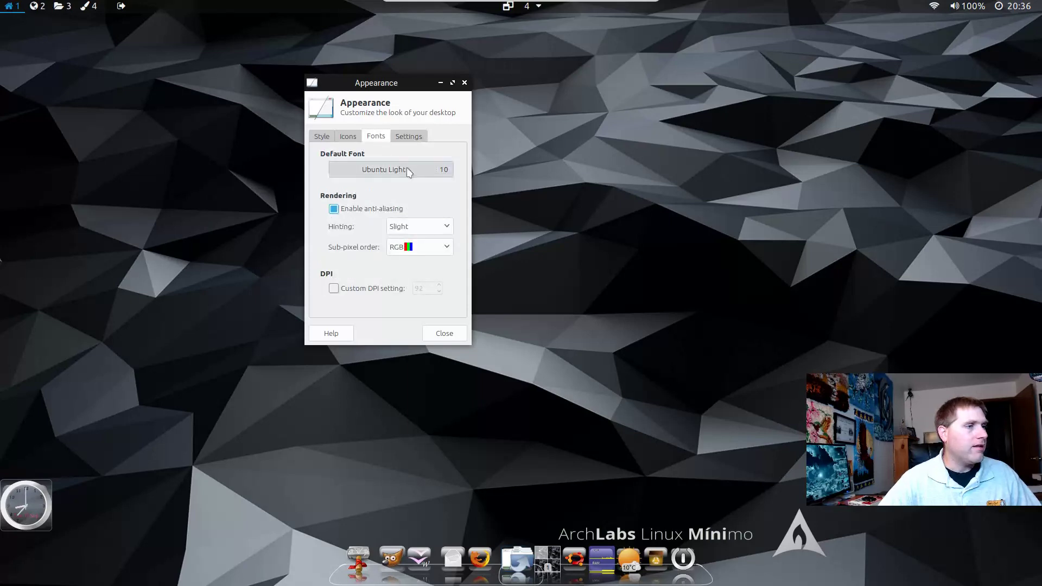
left_click(313, 185)
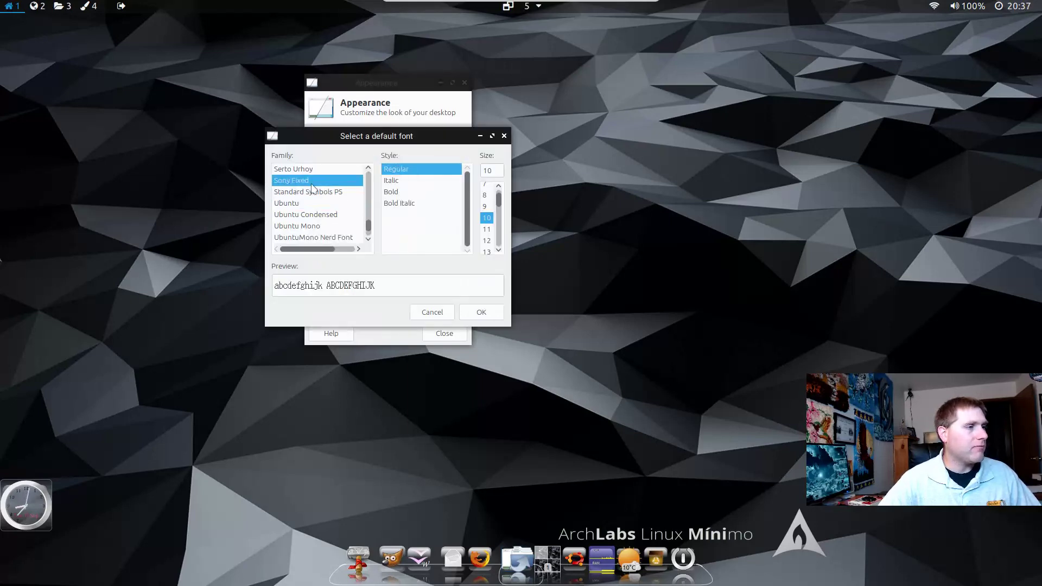
left_click(481, 313)
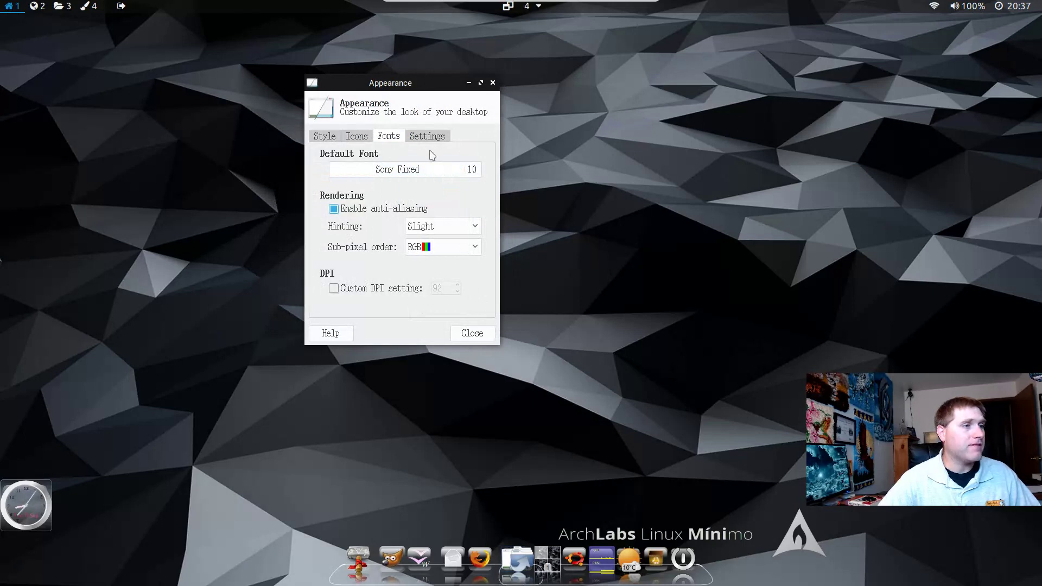
Step: Preview the Ubuntu font family and set the default font to URW Gothic Book
left_click(448, 174)
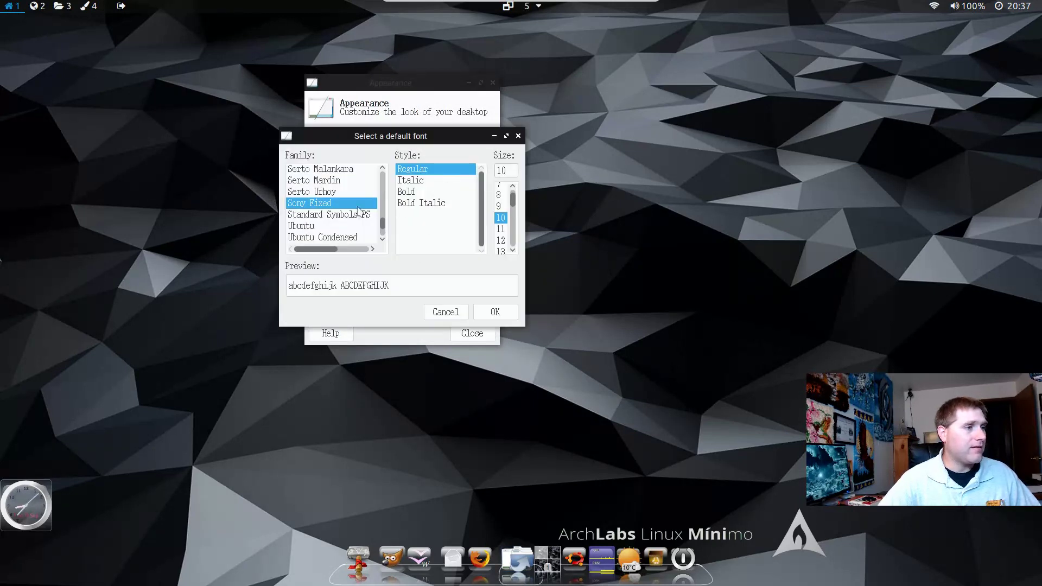
scroll(325, 213, "down", 1)
left_click(325, 212)
scroll(328, 213, "down", 2)
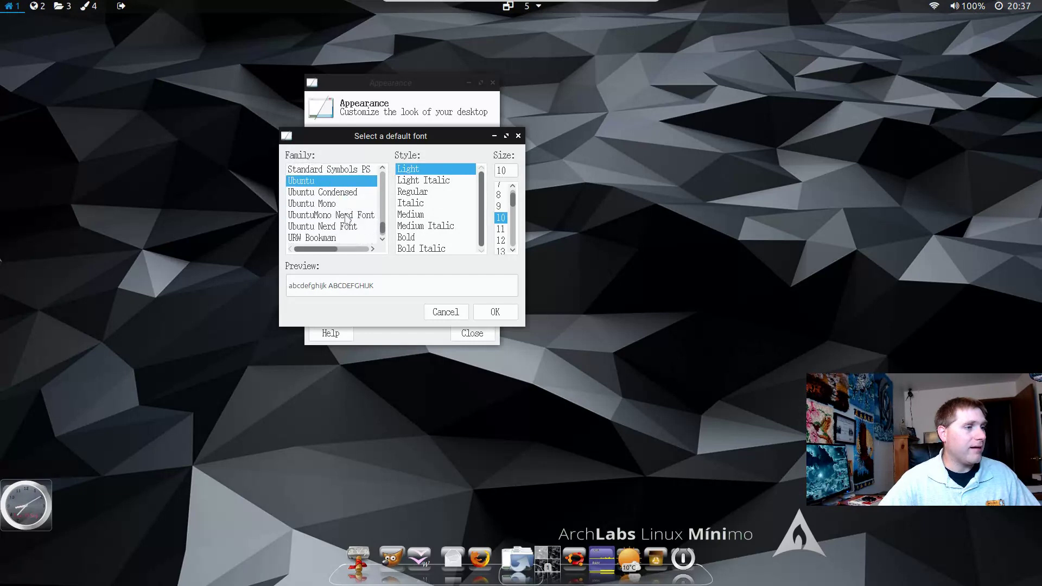
scroll(337, 220, "down", 1)
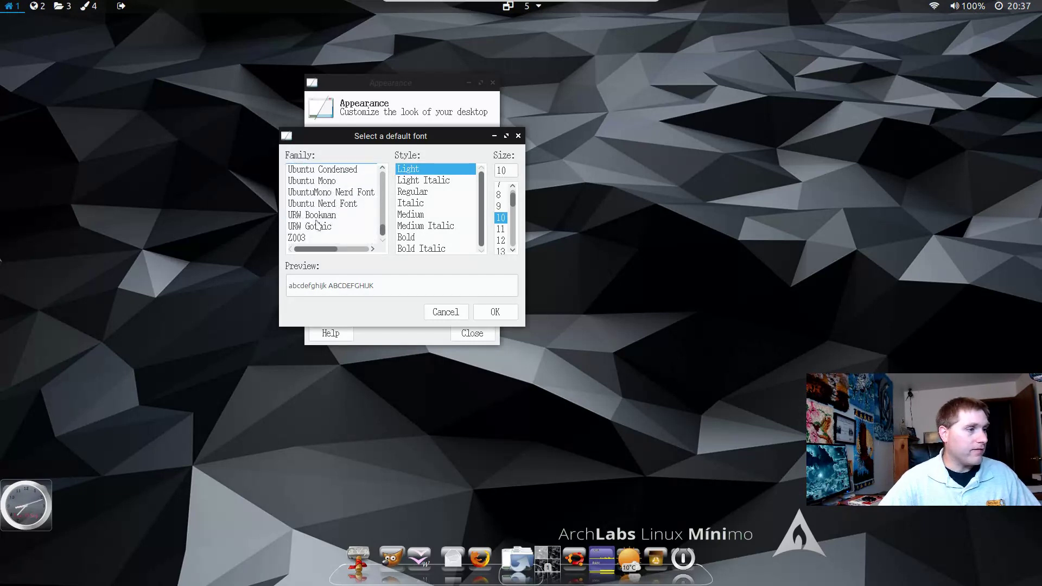
left_click(318, 226)
left_click(486, 312)
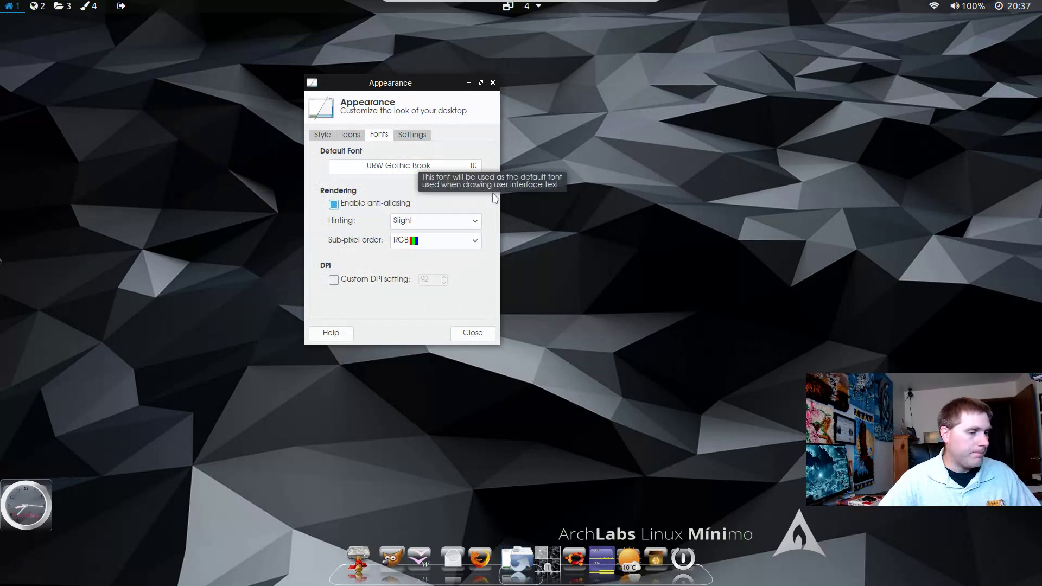
Step: Review the available toolbar styles and the widget style list, and close the Appearance settings
left_click(415, 137)
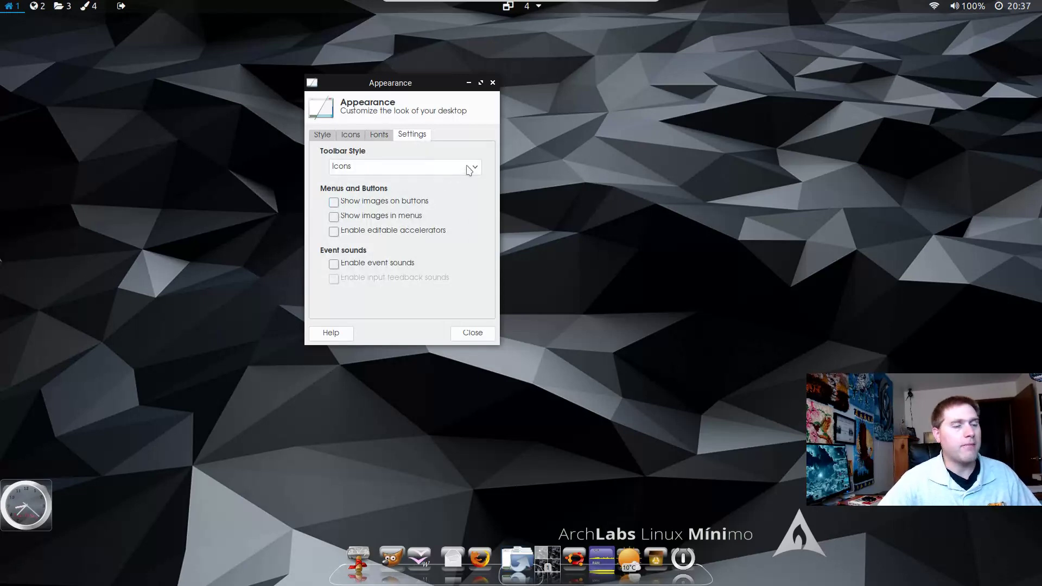
left_click(469, 170)
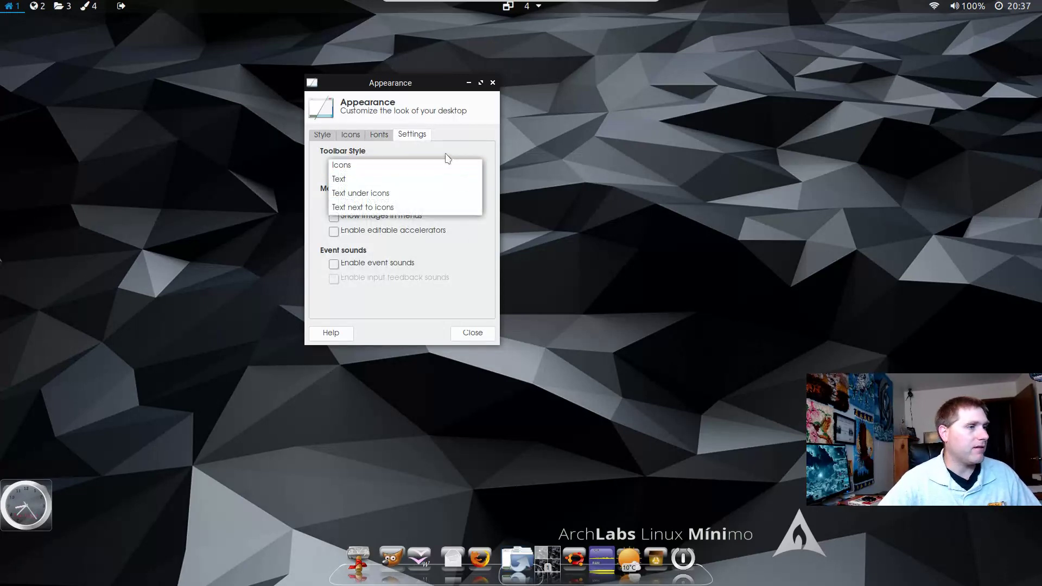
left_click(332, 139)
left_click(332, 139)
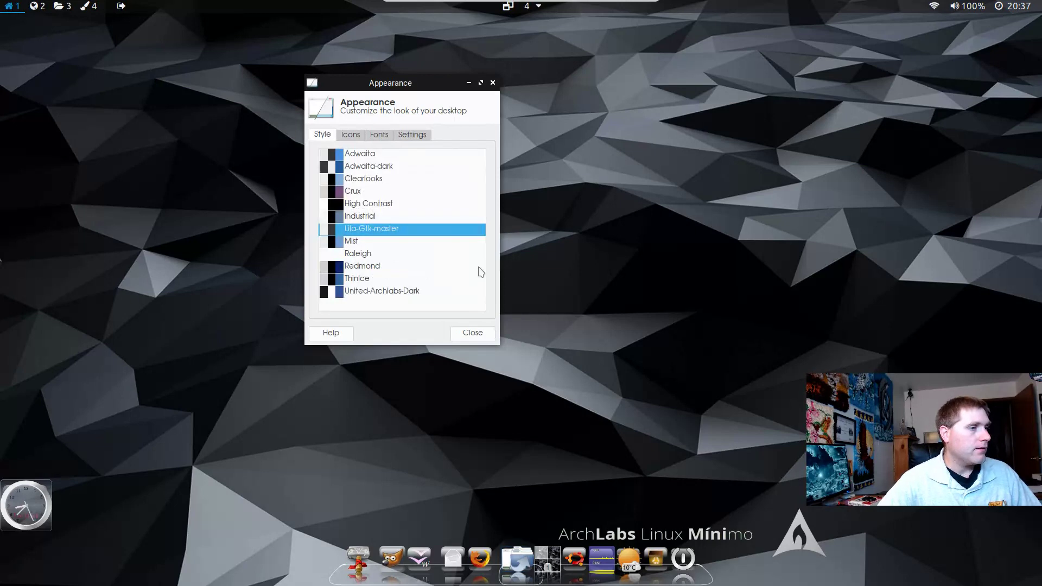
left_click(472, 333)
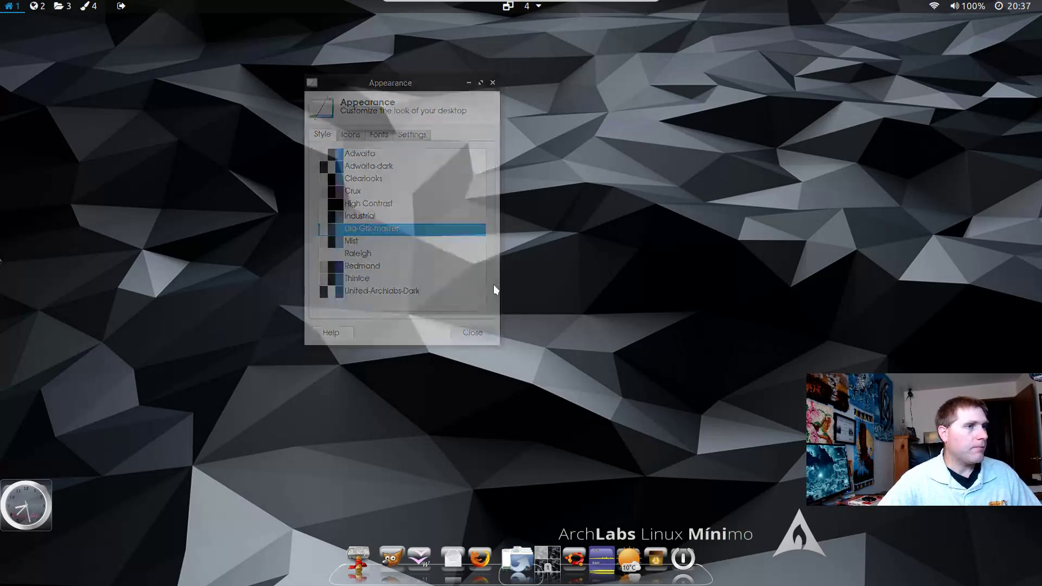
Step: Browse the desktop menu's submenus, such as Places, and switch to the other ArchLabs menu
right_click(347, 195)
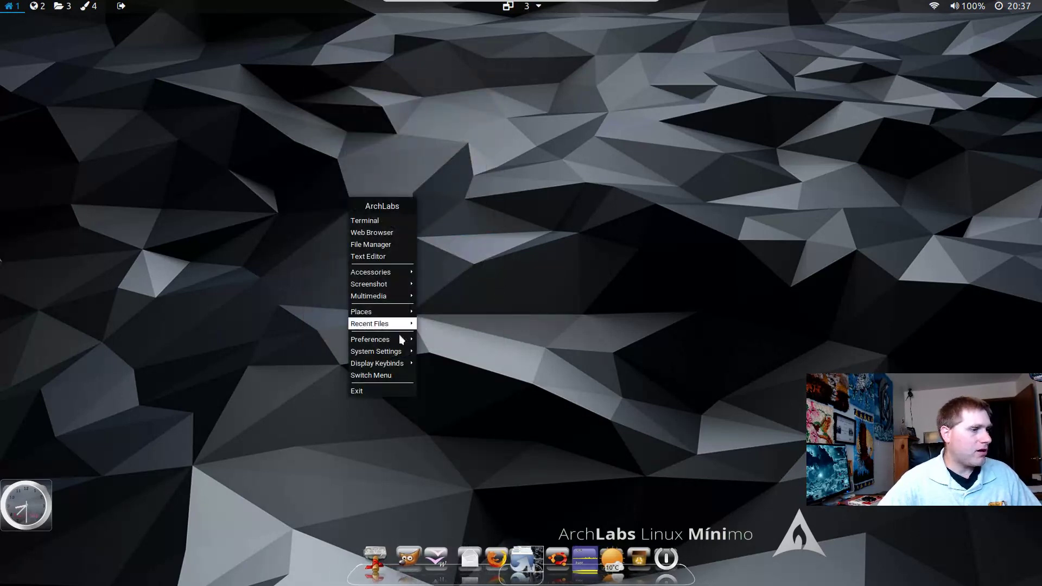
mouse_move(392, 339)
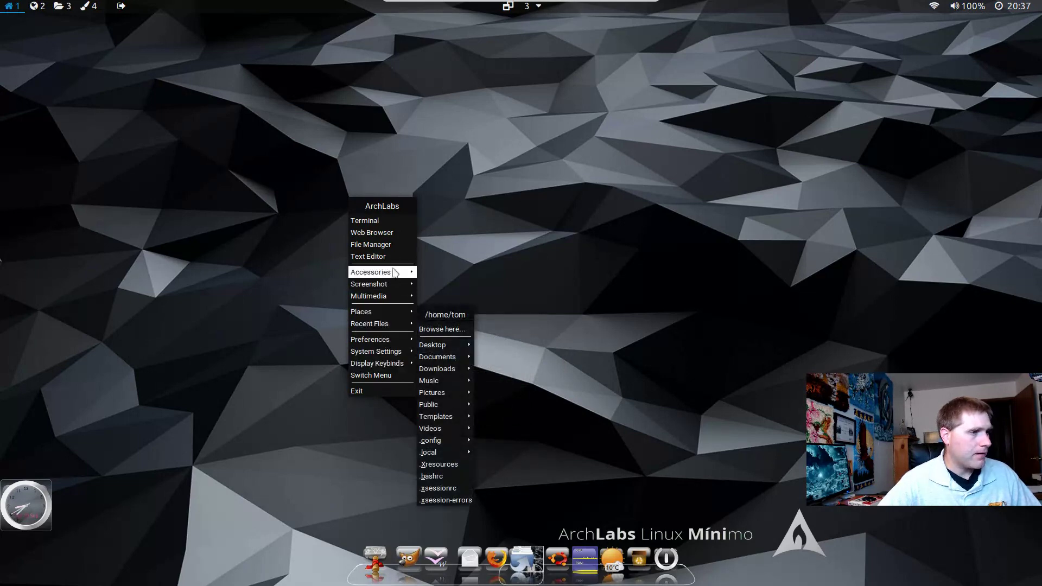
left_click(384, 376)
Step: Look through the switched desktop menu's submenus, open the Settings Manager and reposition its window
right_click(477, 190)
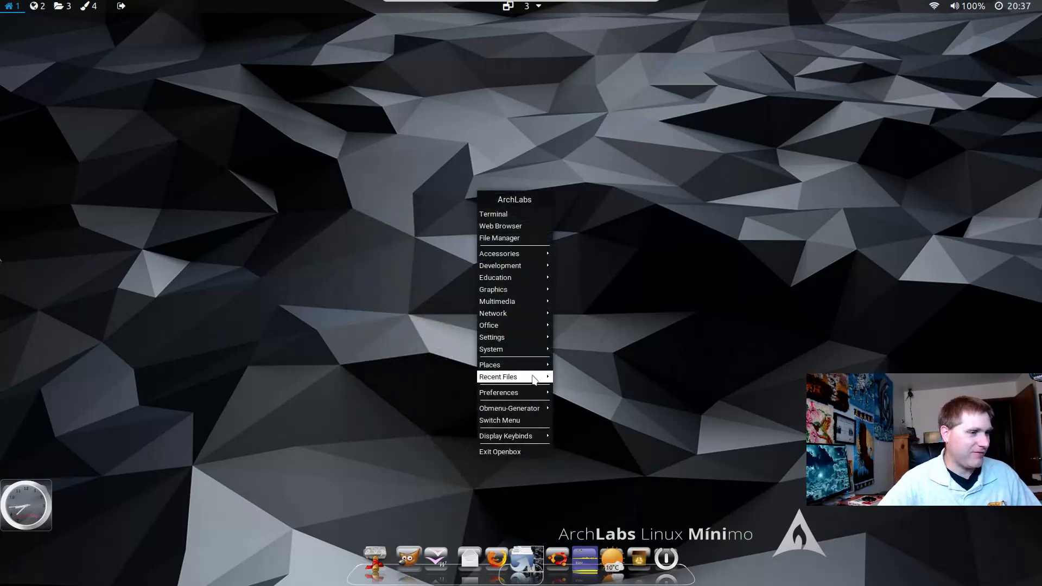
mouse_move(526, 396)
mouse_move(578, 392)
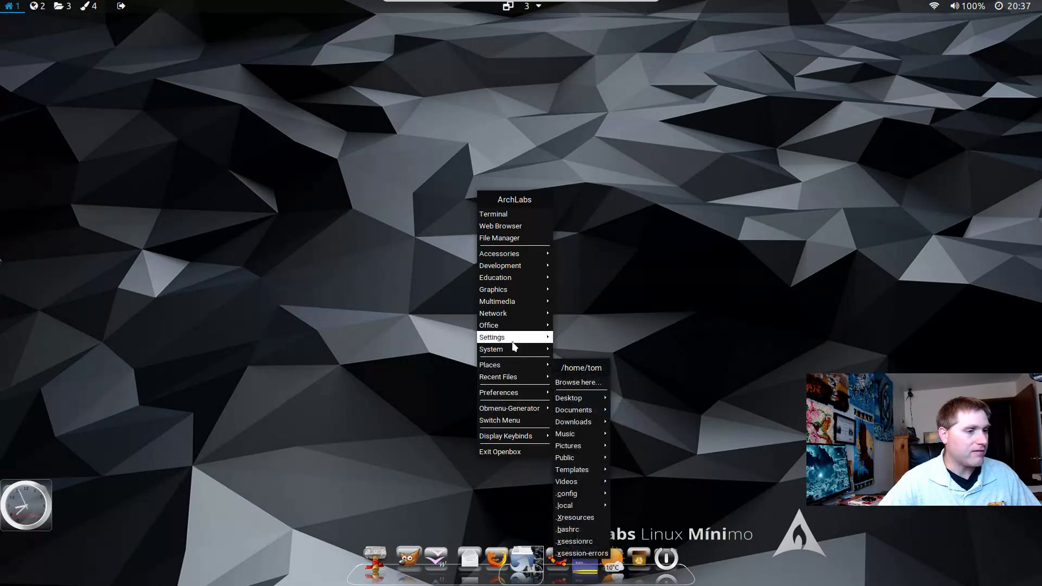
mouse_move(512, 352)
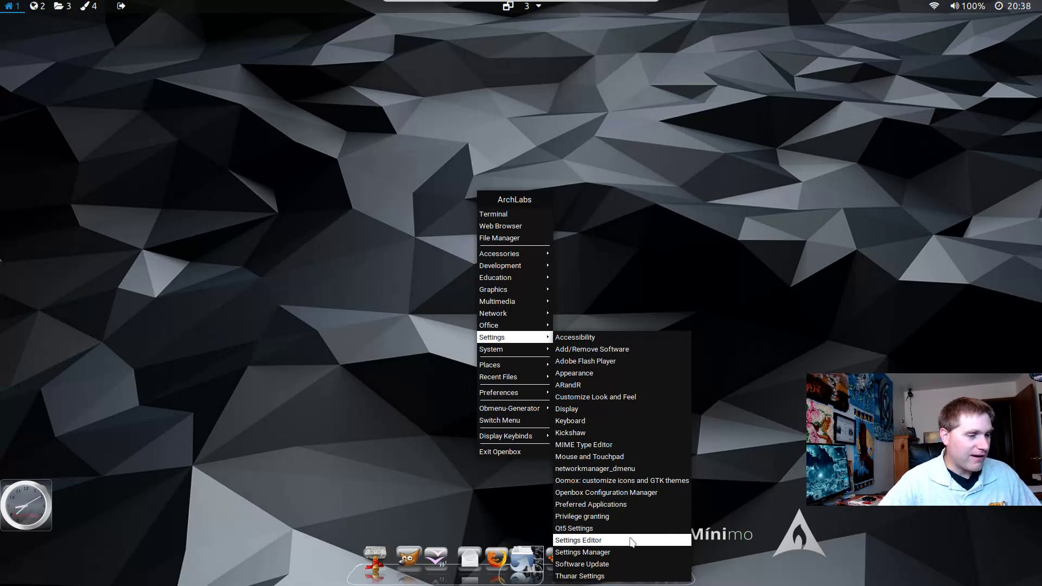
left_click(618, 551)
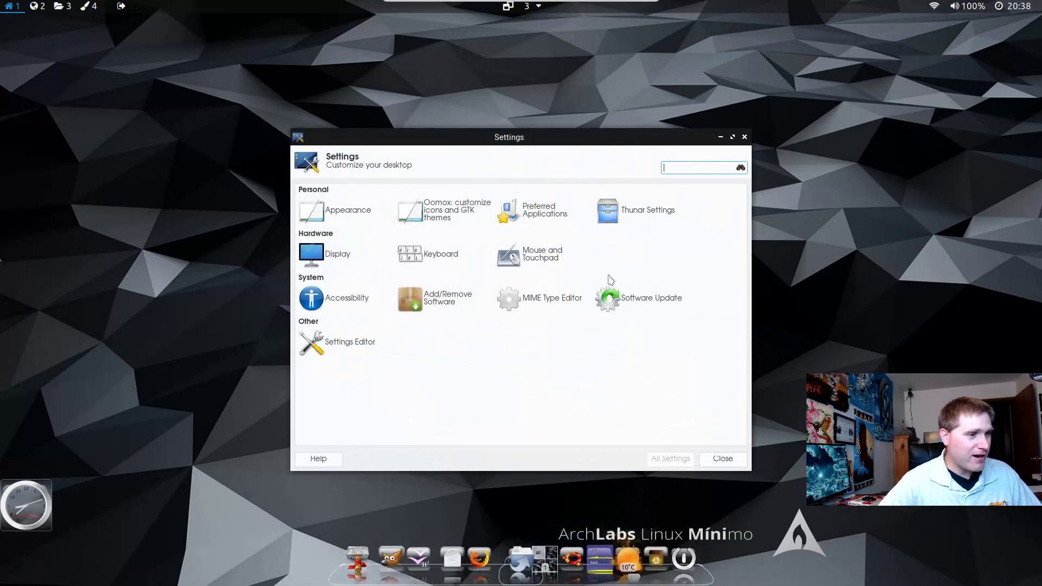
left_click_drag(516, 135, 504, 101)
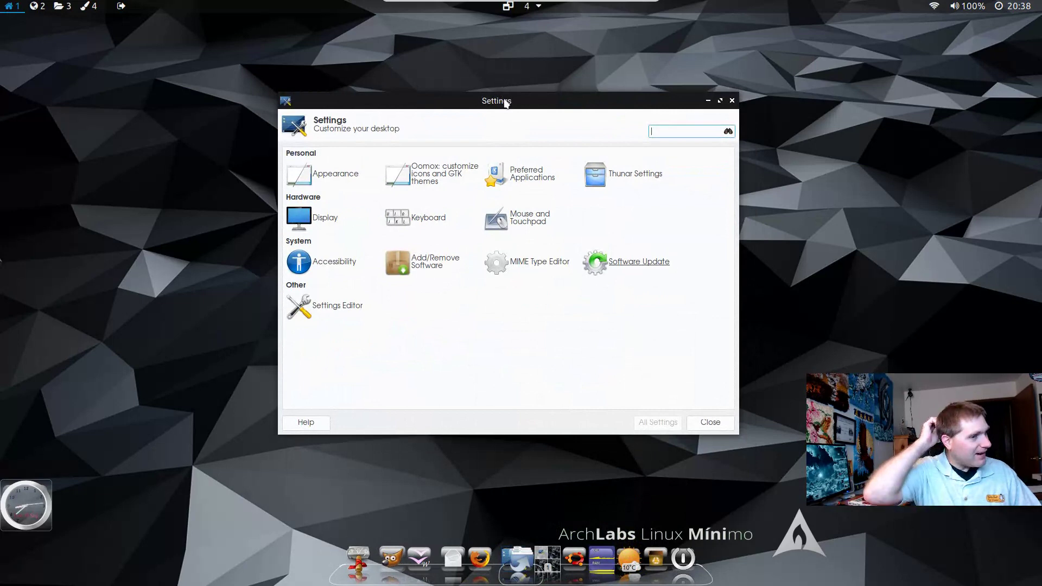
Step: View the Appearance page within the Settings Manager and close the window
left_click(329, 184)
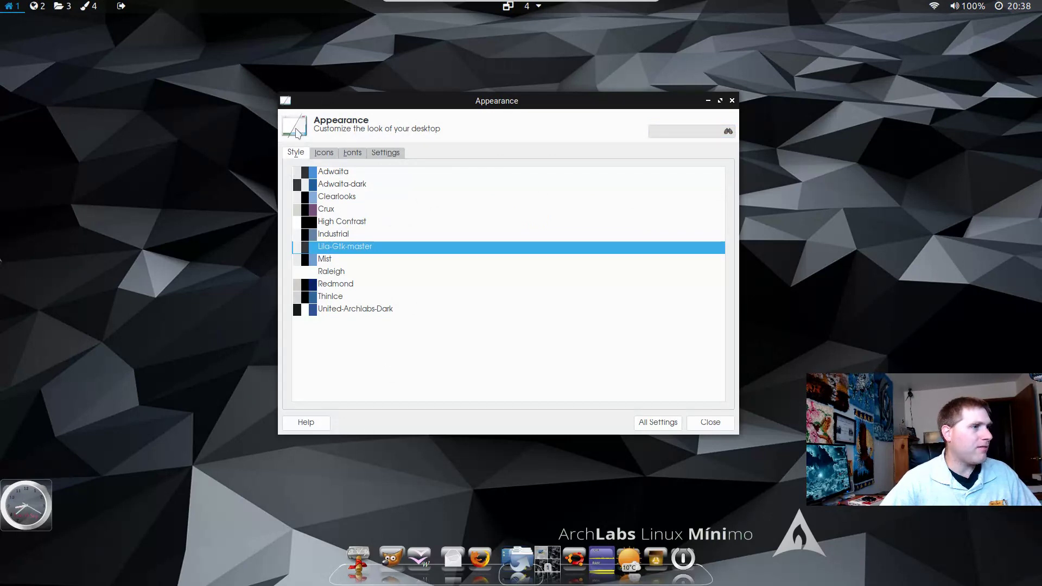
left_click(284, 102)
left_click(506, 135)
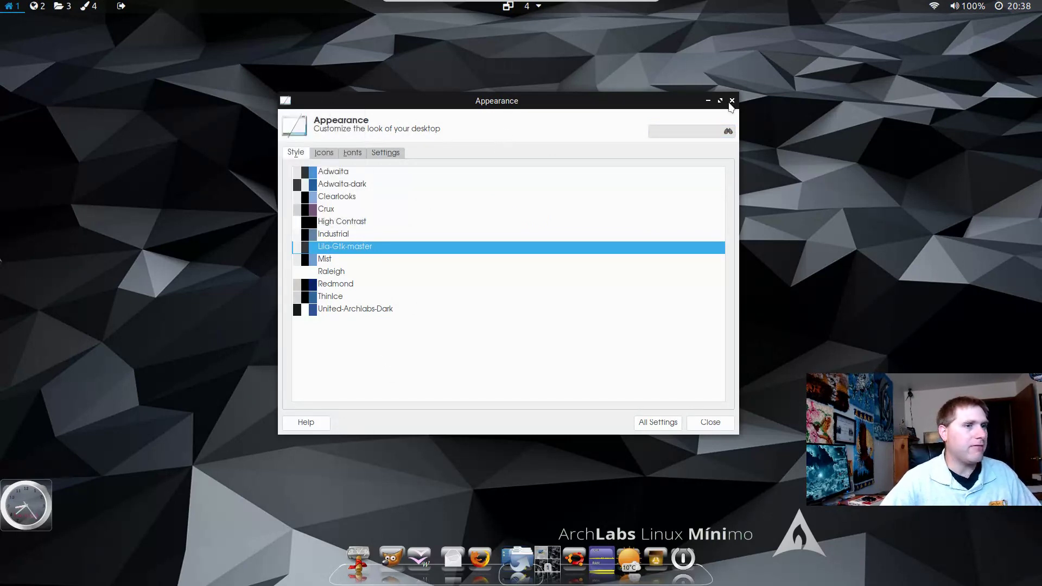
left_click(699, 426)
Step: Reopen the Settings Manager, launch the Oomox icon and GTK theme customizer and move its window over the Settings window
right_click(519, 159)
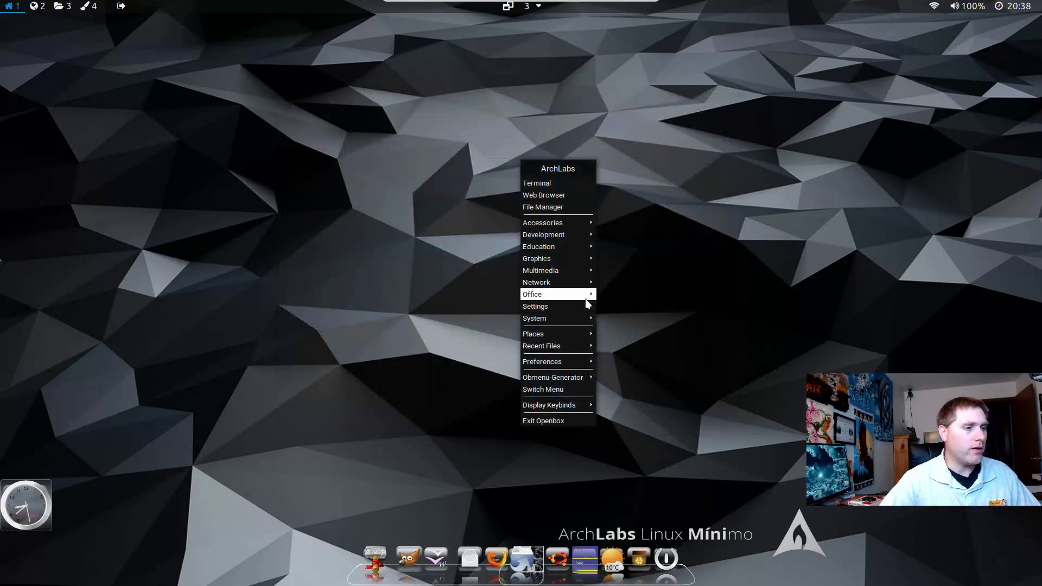
mouse_move(576, 322)
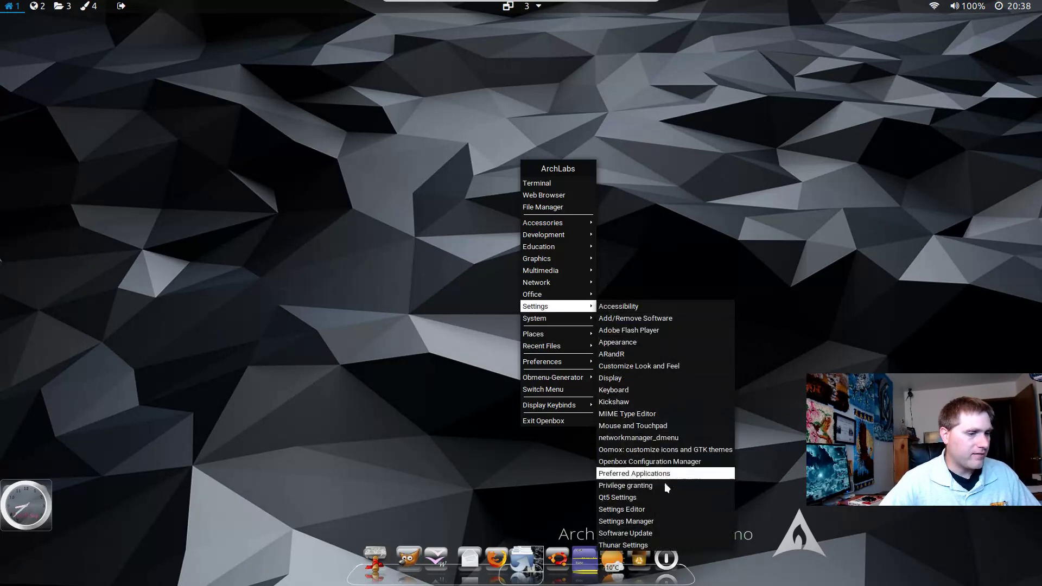
left_click(653, 521)
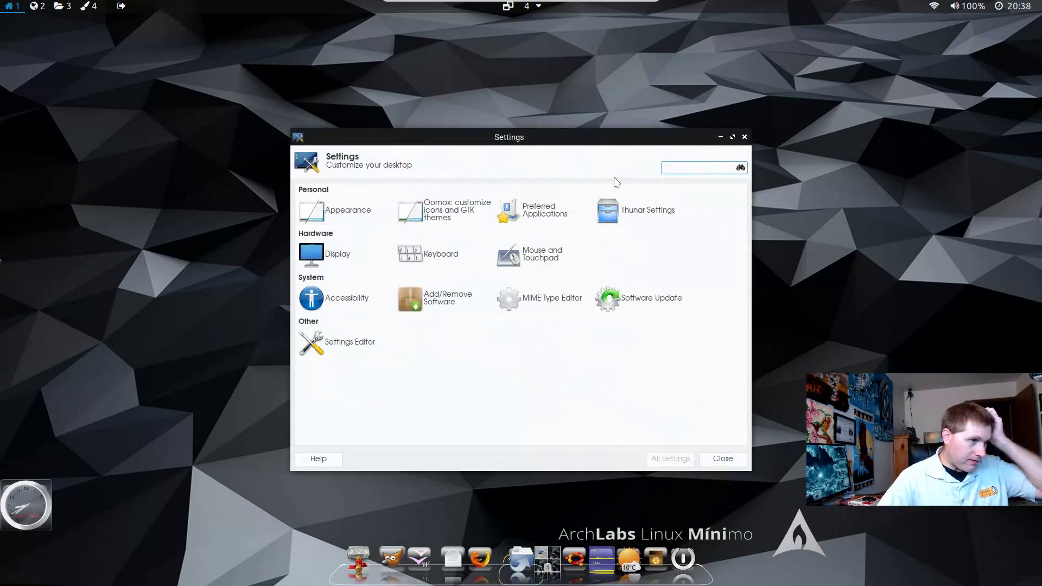
left_click(435, 212)
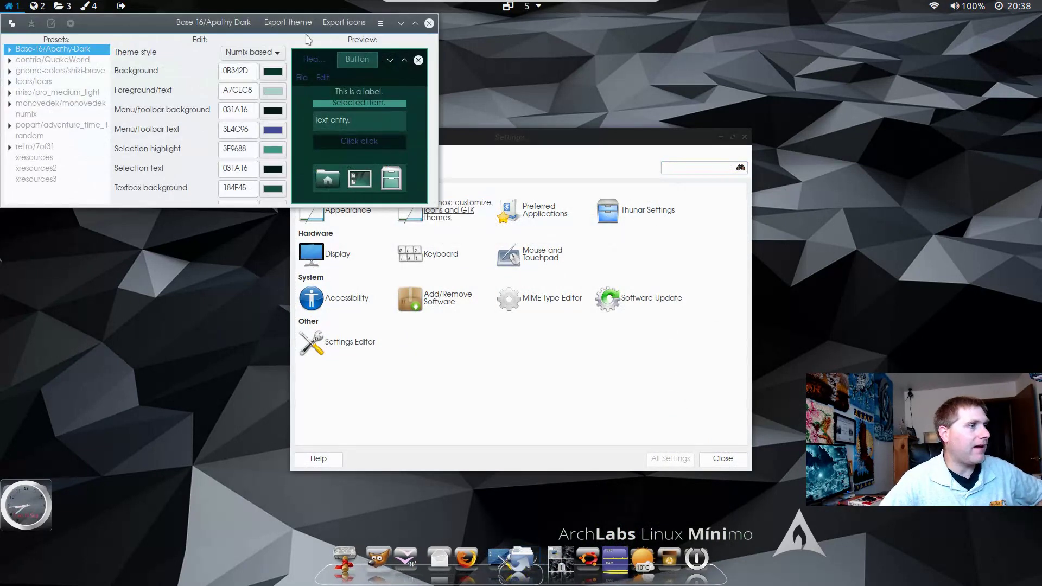
left_click_drag(167, 22, 523, 241)
Step: Preview Oomox presets such as QuakeWorld, shiki-brave, lcars, pro_medium_light, numix, adventure_time_1 and random, and close the customizer
left_click(439, 280)
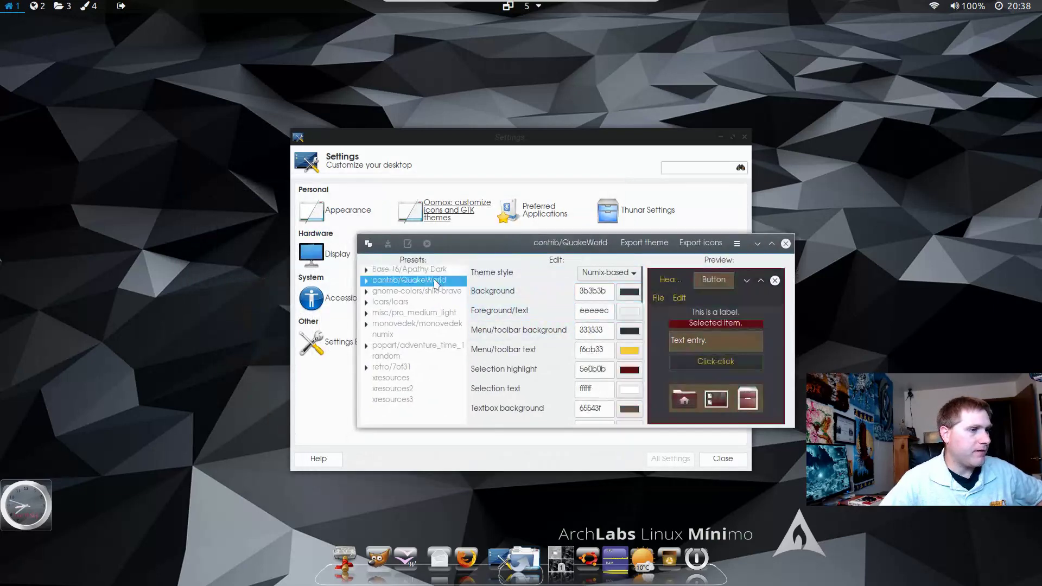
left_click(426, 291)
left_click(421, 302)
left_click(415, 313)
left_click(416, 335)
left_click(419, 346)
left_click(417, 357)
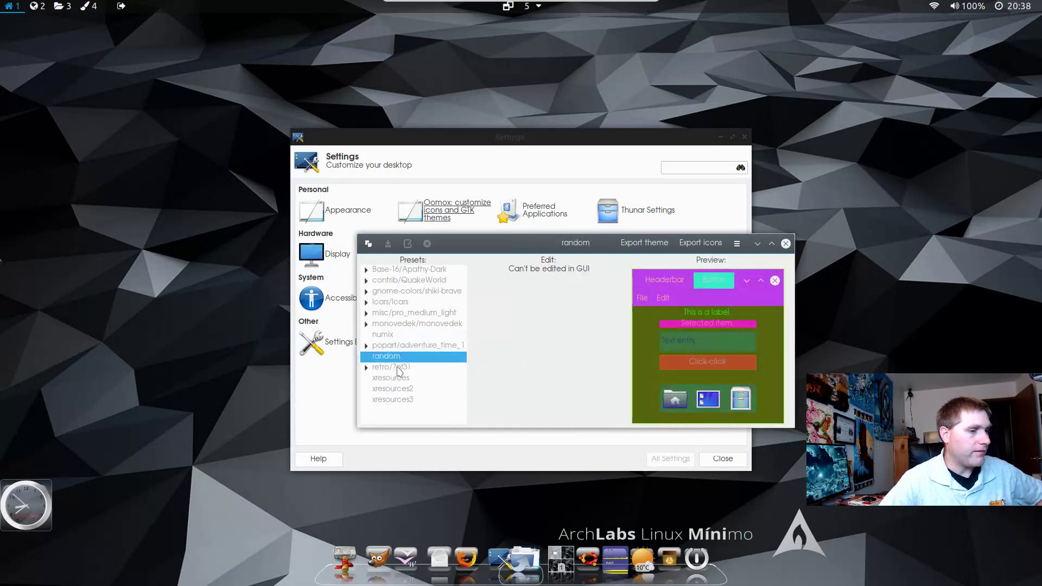
left_click(400, 334)
left_click(401, 301)
left_click(401, 279)
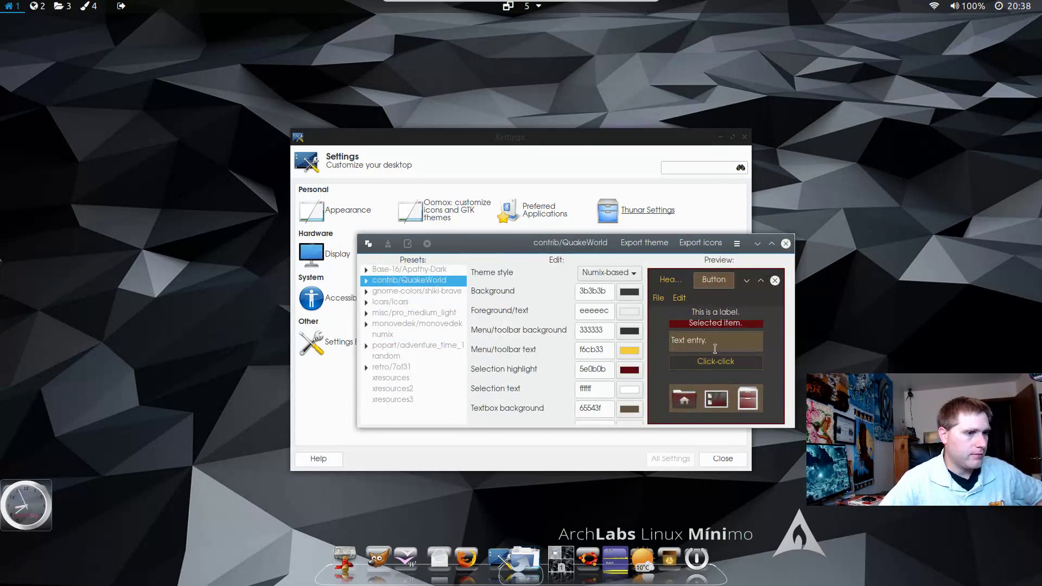
left_click(785, 244)
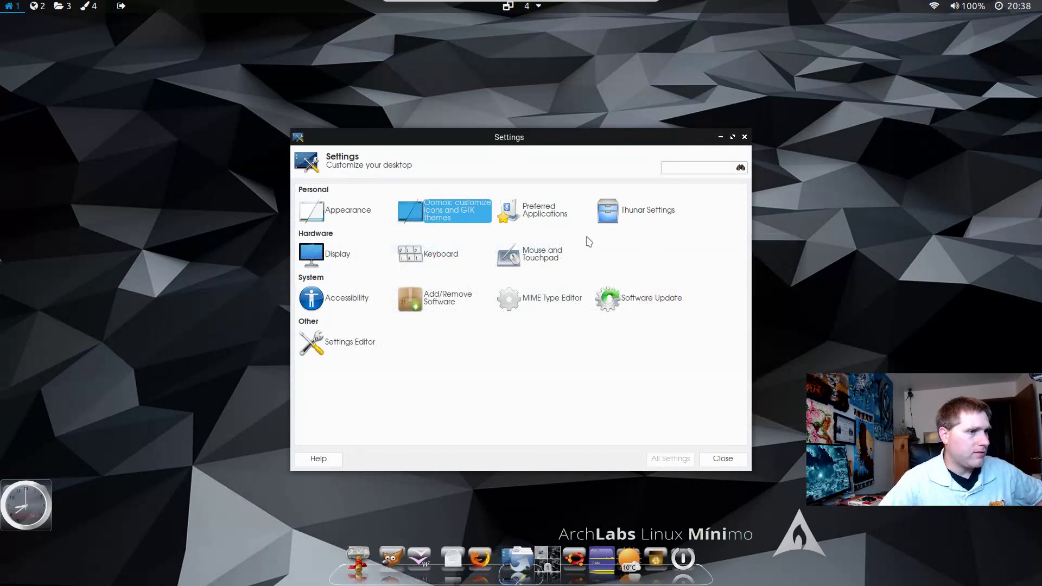
Step: View the Internet and Utilities pages of Preferred Applications and return to the settings overview
left_click(550, 217)
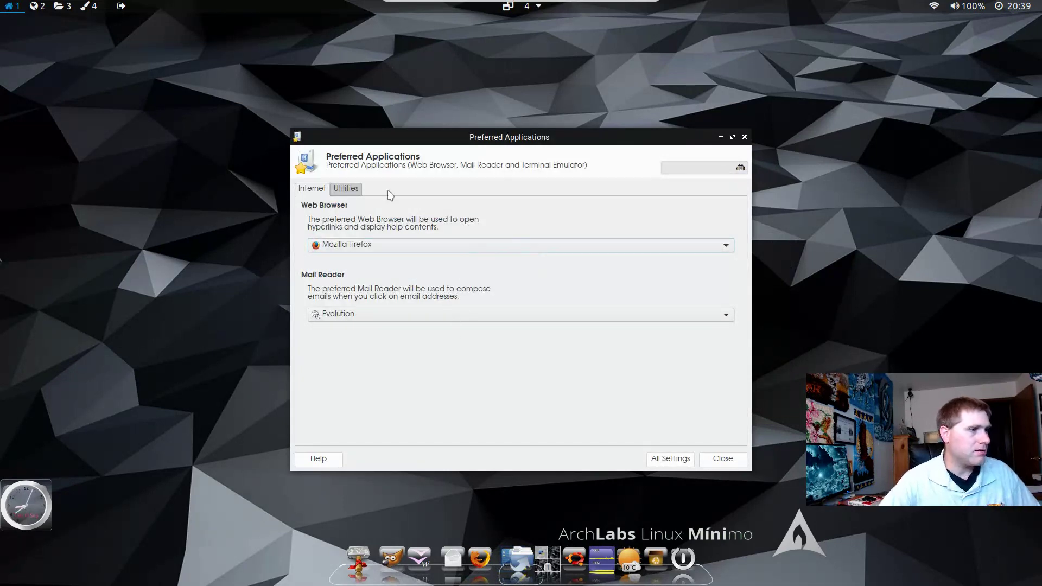
left_click(347, 189)
left_click(312, 189)
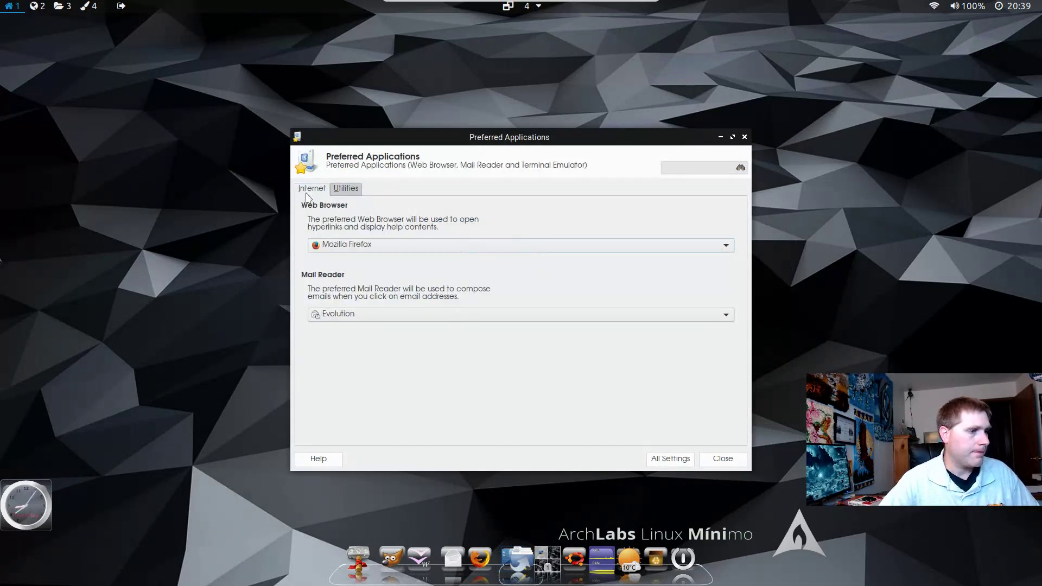
left_click(668, 461)
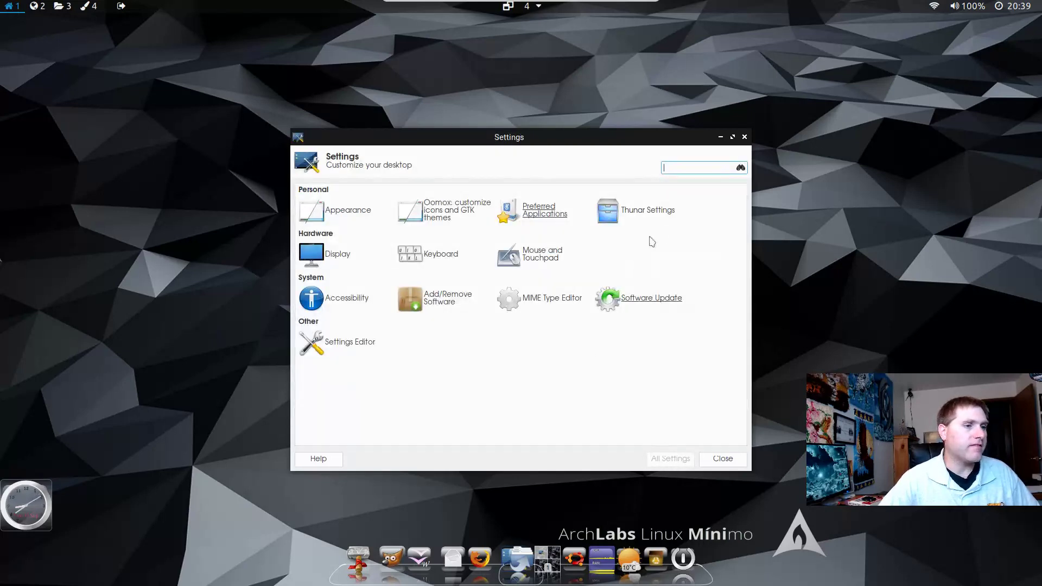
Step: View the Display settings page, and briefly open and close Add/Remove Software from the settings overview
left_click(337, 254)
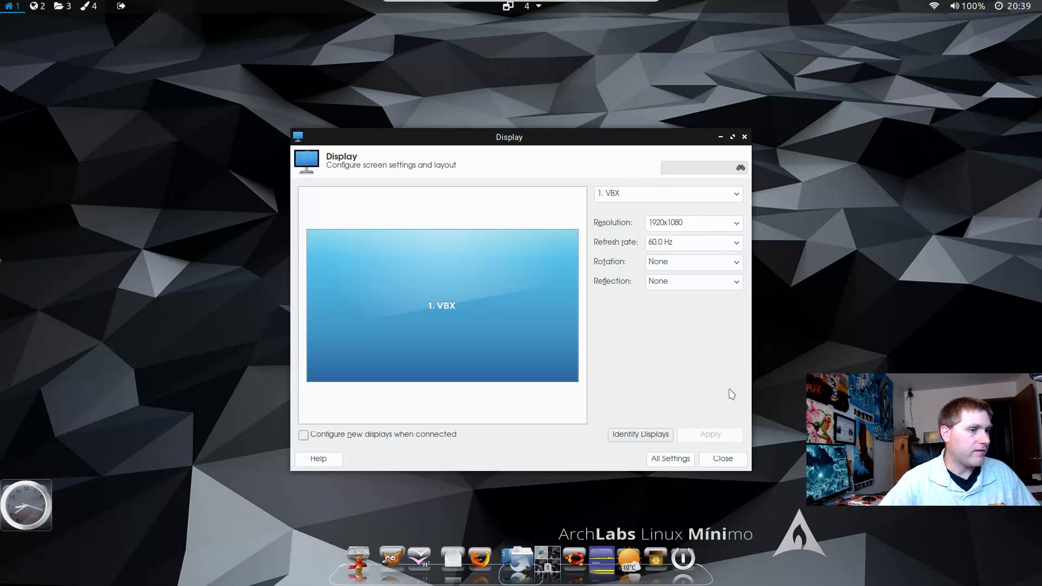
left_click(666, 461)
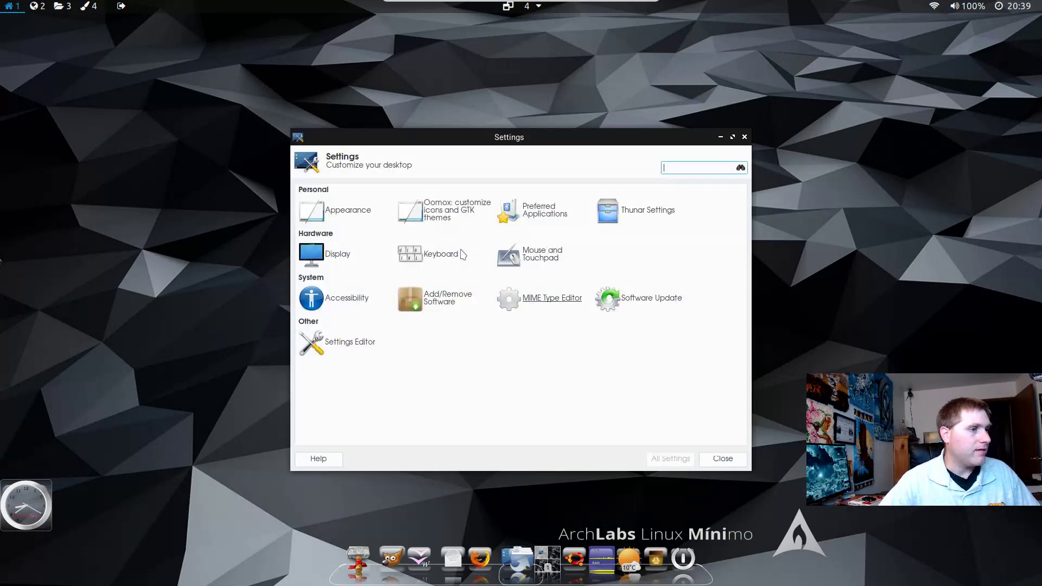
left_click(449, 305)
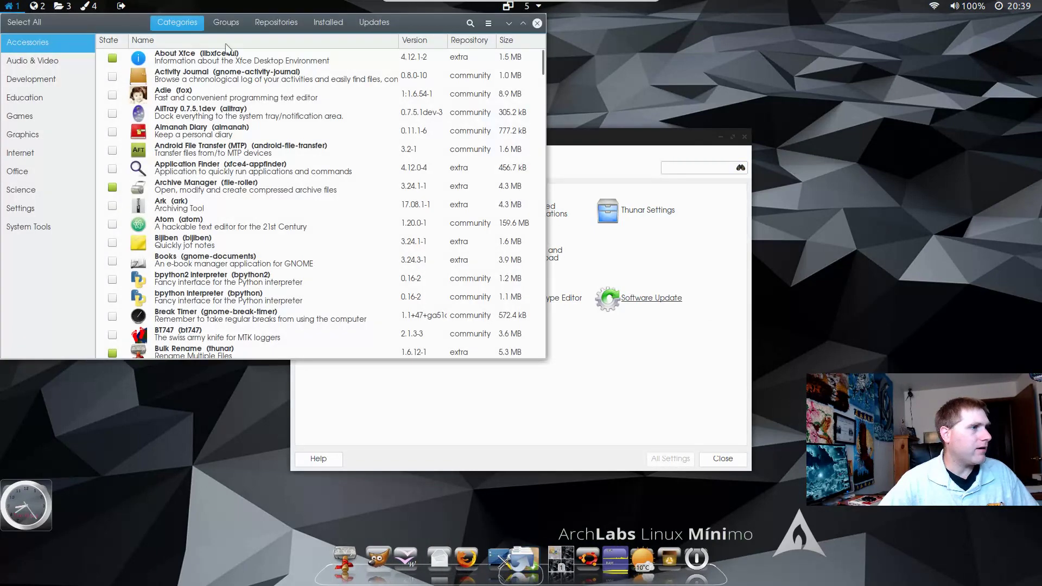
left_click(538, 23)
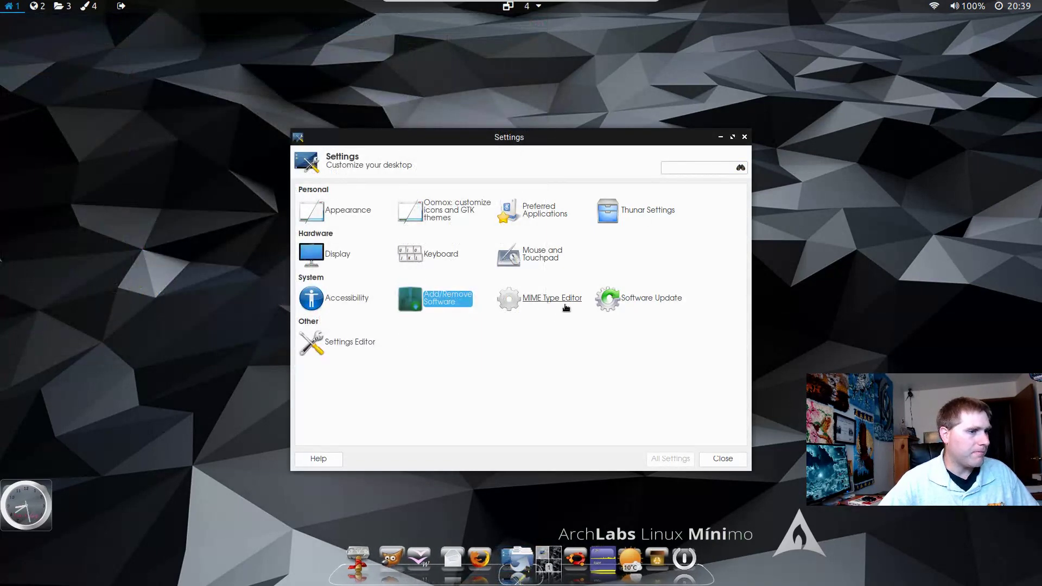
Step: Look through the Settings Editor channels from displays and thunar to xfwm4 and xsettings, and close the window
left_click(332, 343)
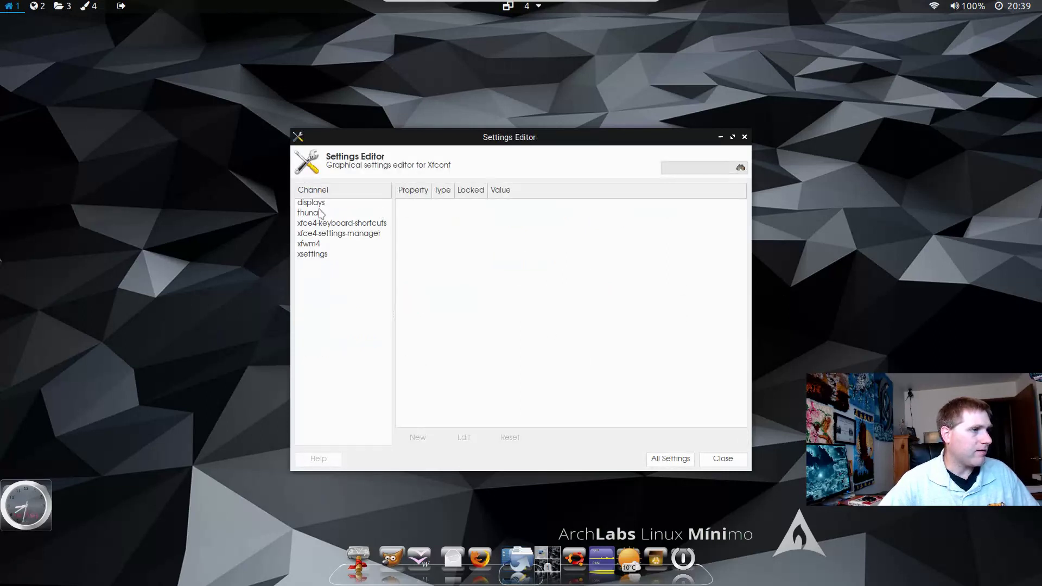
left_click(319, 209)
left_click(320, 217)
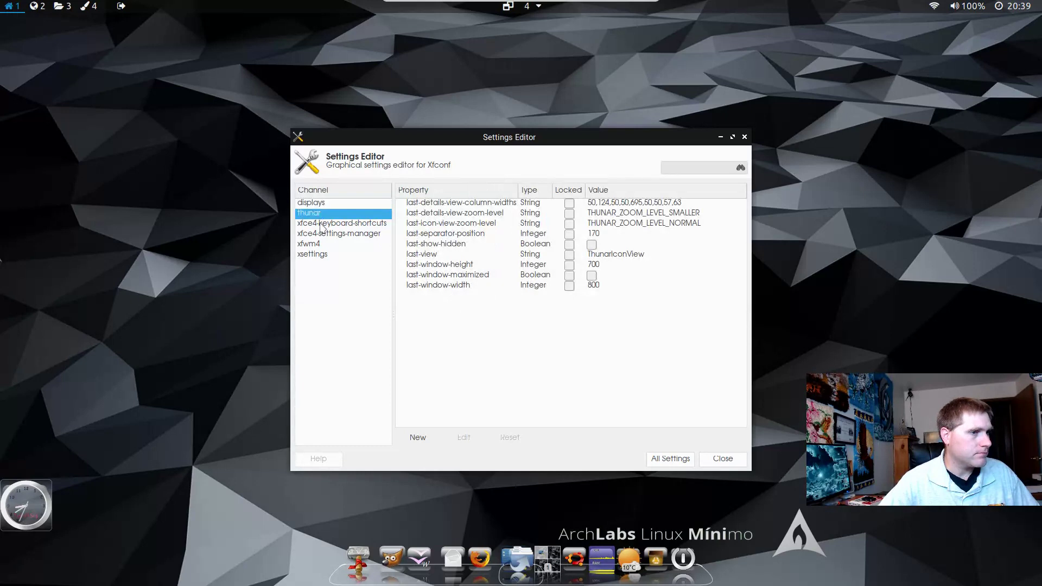
left_click(322, 227)
left_click(322, 234)
left_click(321, 244)
left_click(321, 255)
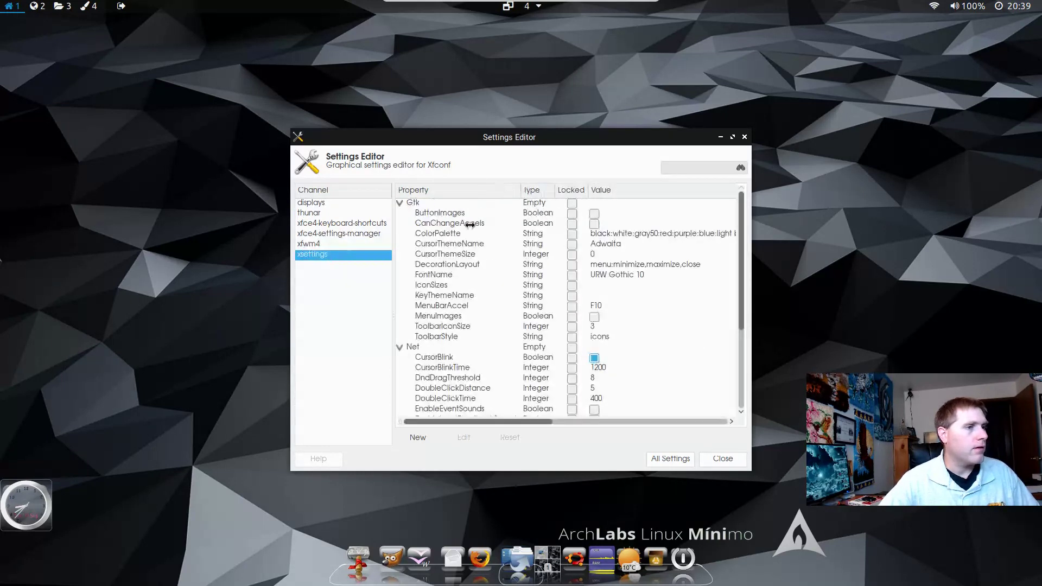
left_click(744, 139)
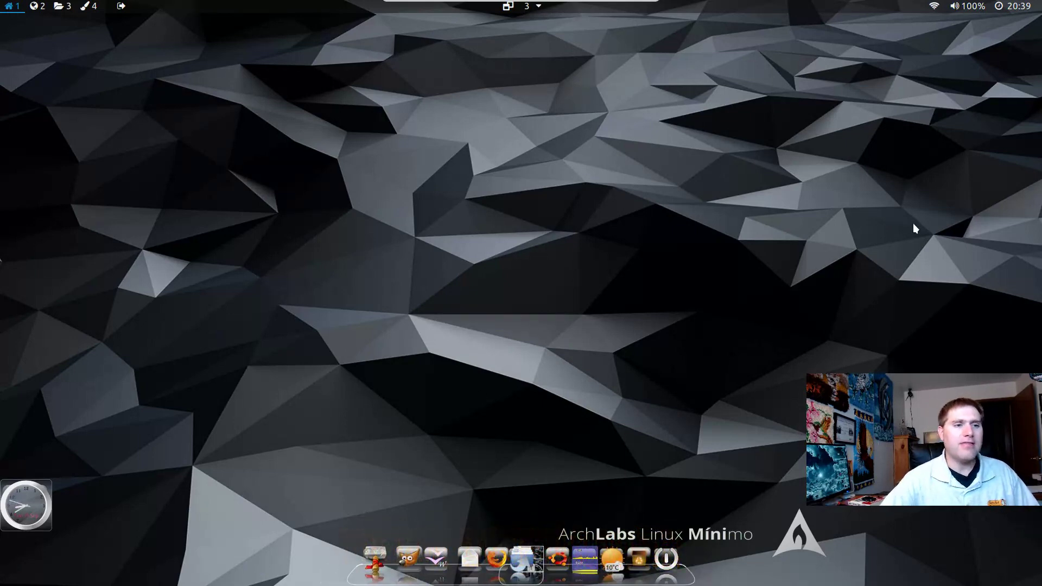
Step: Launch System Monitor from the desktop menu, reposition it, view its Resources and File Systems pages and close it
right_click(477, 298)
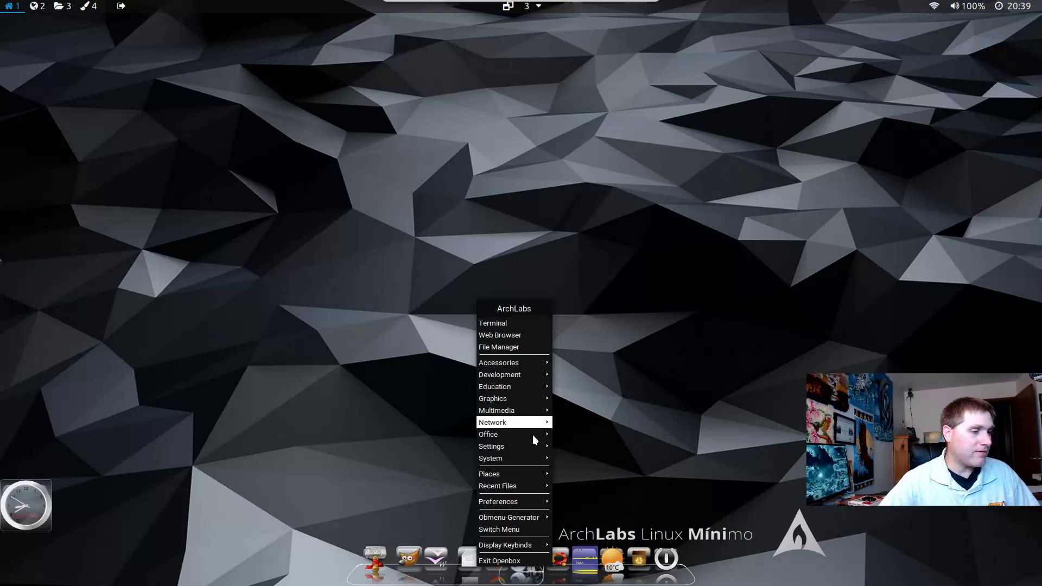
mouse_move(522, 462)
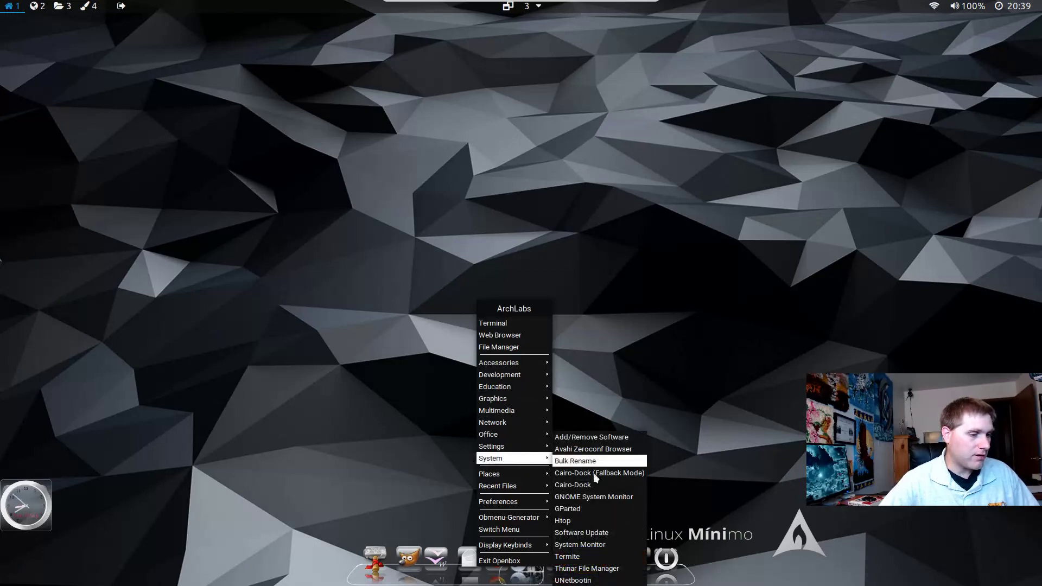
left_click(580, 545)
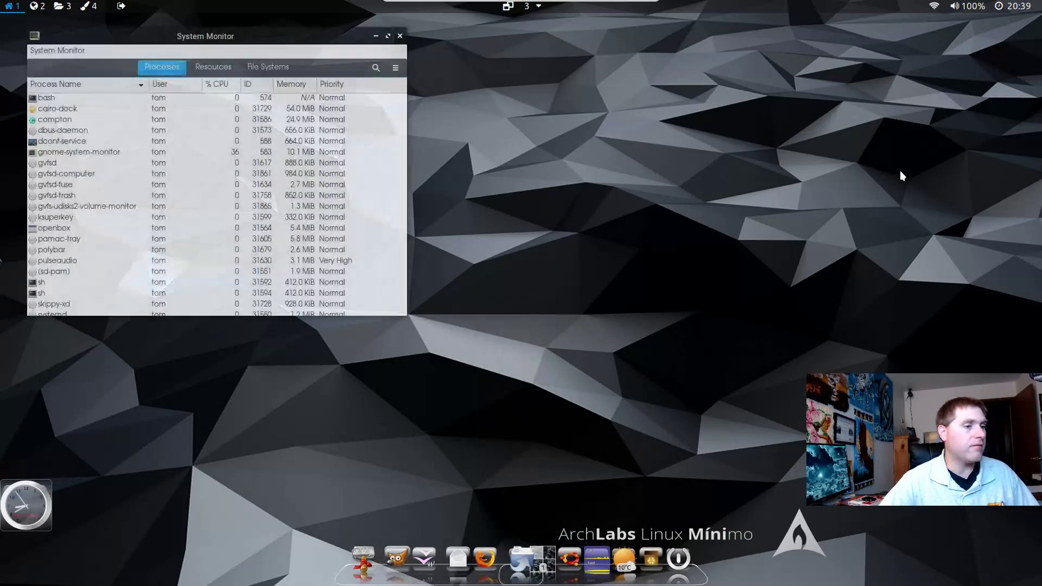
left_click_drag(309, 42, 674, 95)
left_click(578, 120)
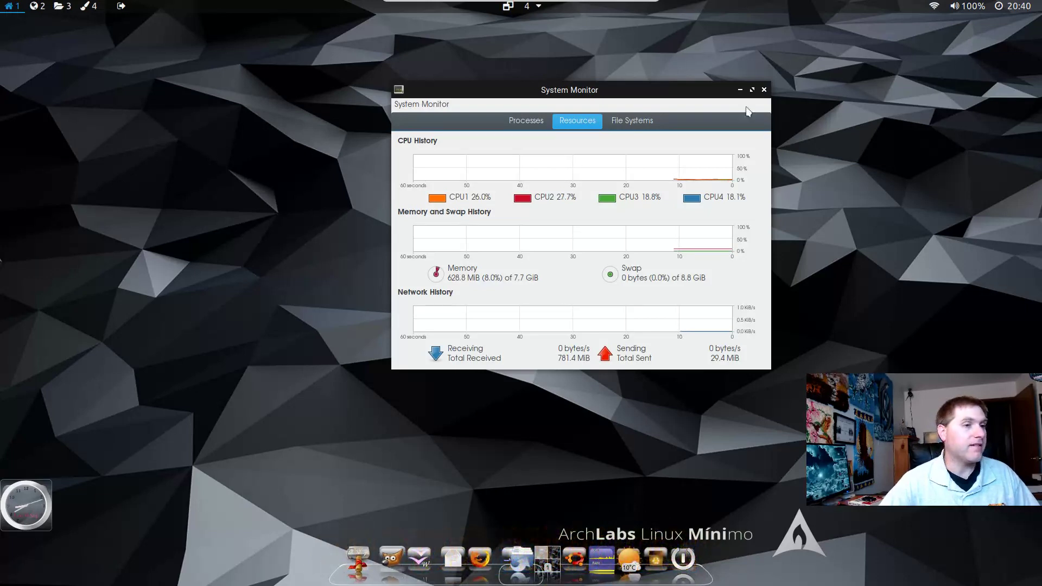
left_click(644, 123)
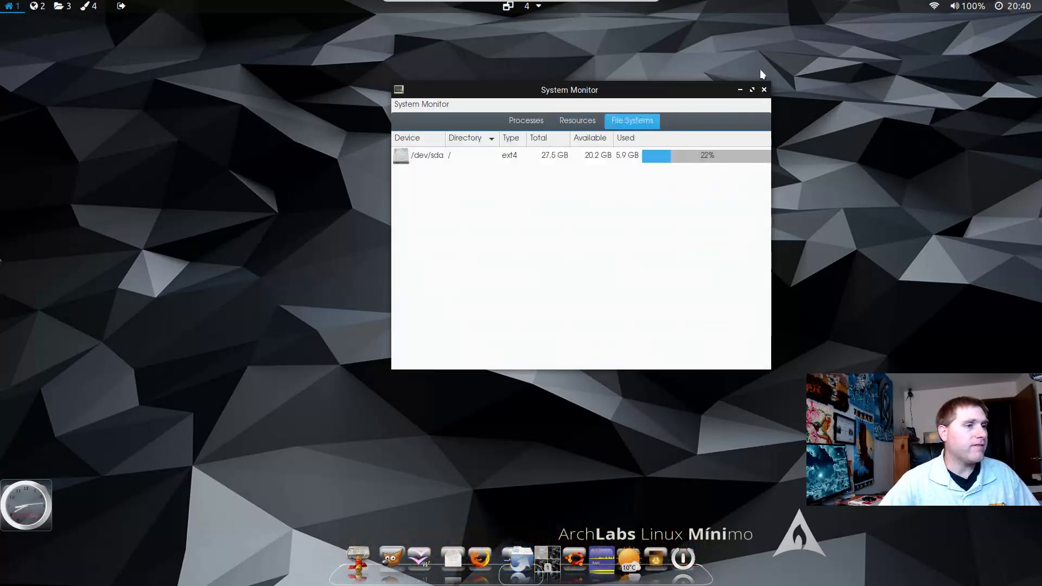
left_click(764, 90)
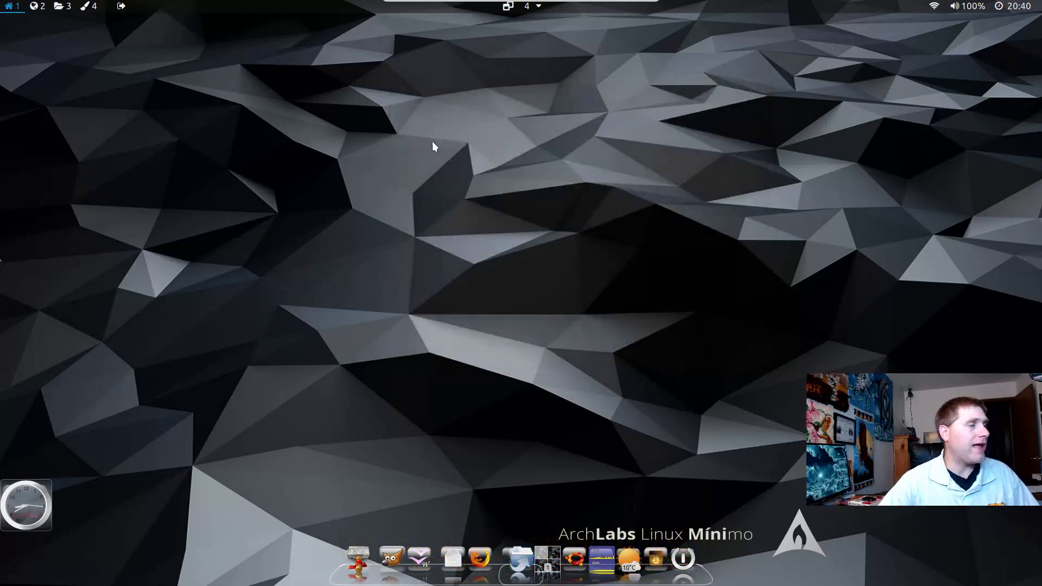
right_click(575, 167)
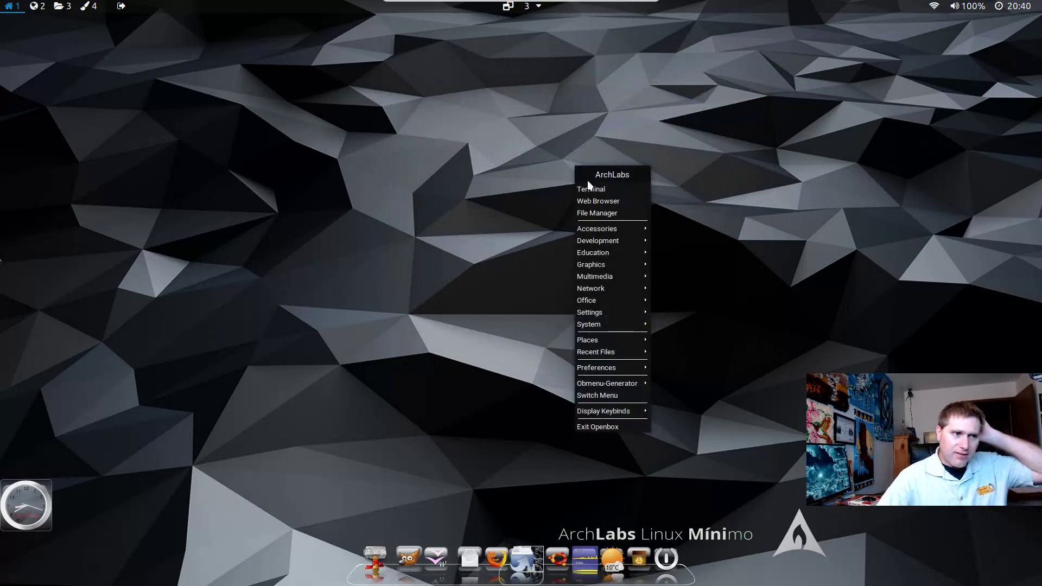
left_click(847, 154)
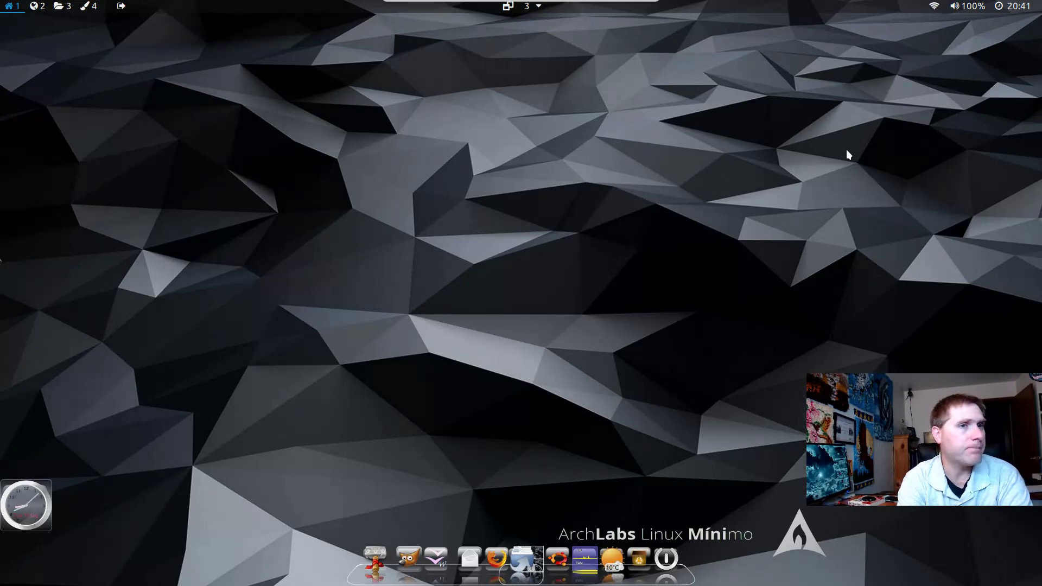
left_click(917, 8)
left_click(864, 259)
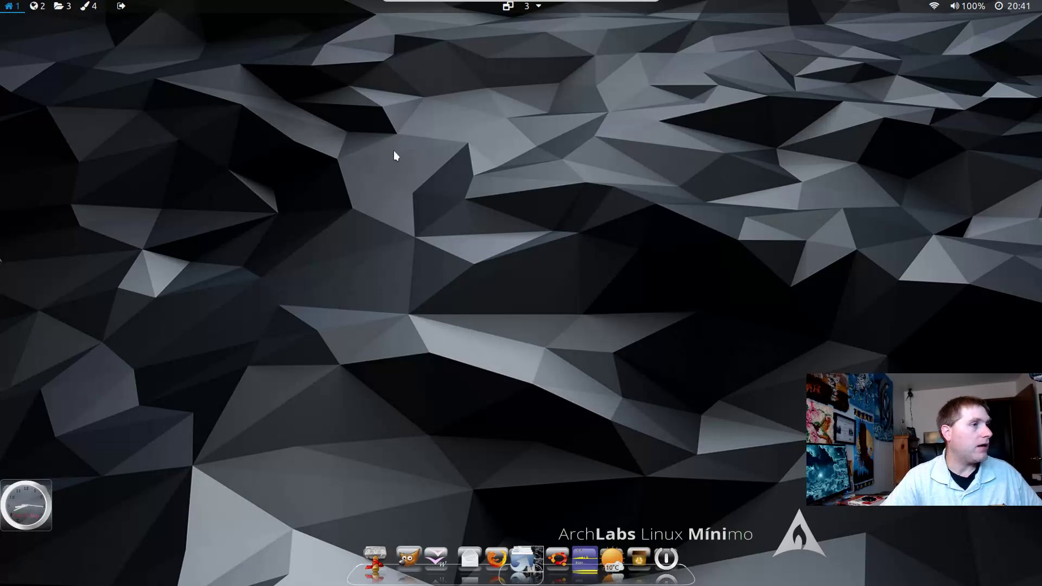
Step: Launch Add/Remove Software from the desktop menu's System category and search the packages for "kodi"
right_click(539, 205)
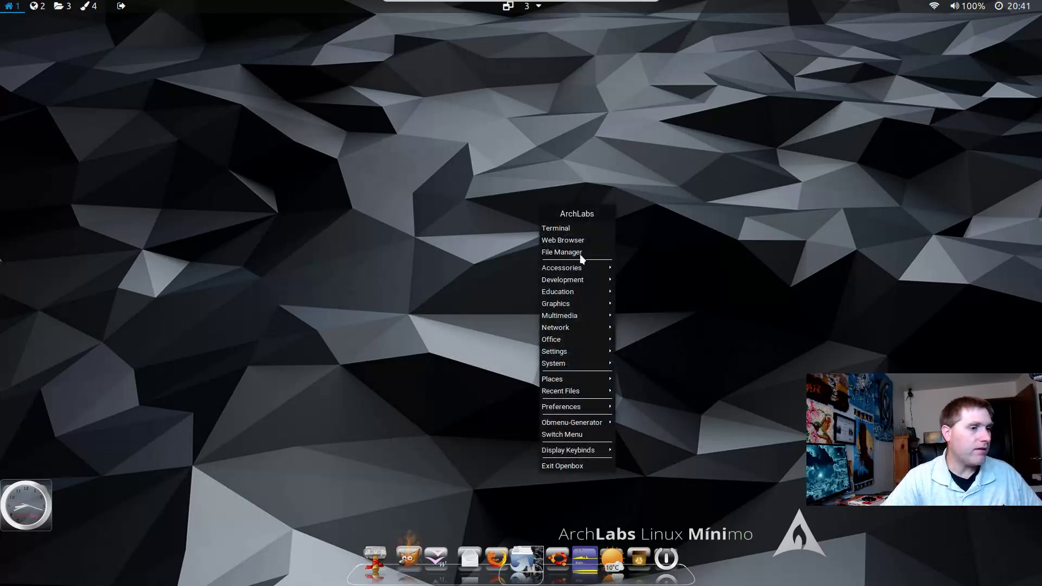
mouse_move(585, 368)
left_click(641, 363)
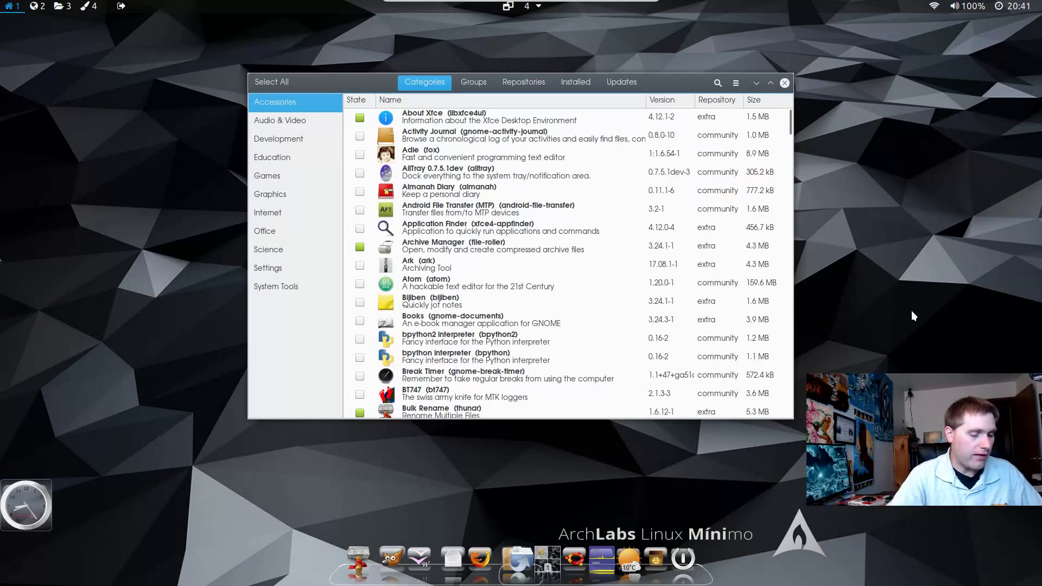
key("ctrl+f")
type("kod")
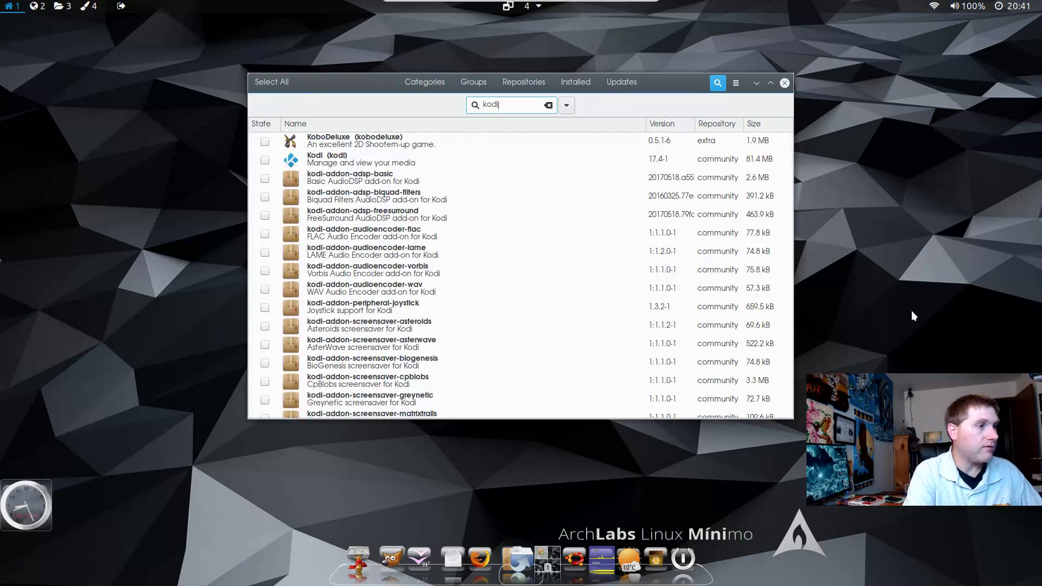
type("i")
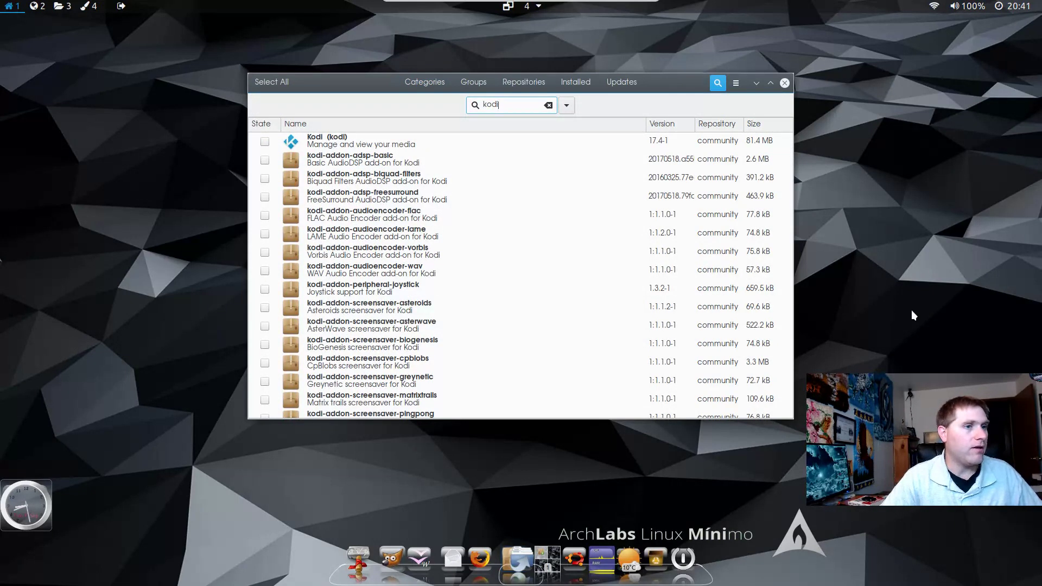
Step: Clear the package search and search for "skype"
key("BackSpace")
key("BackSpace")
key("BackSpace")
key("BackSpace")
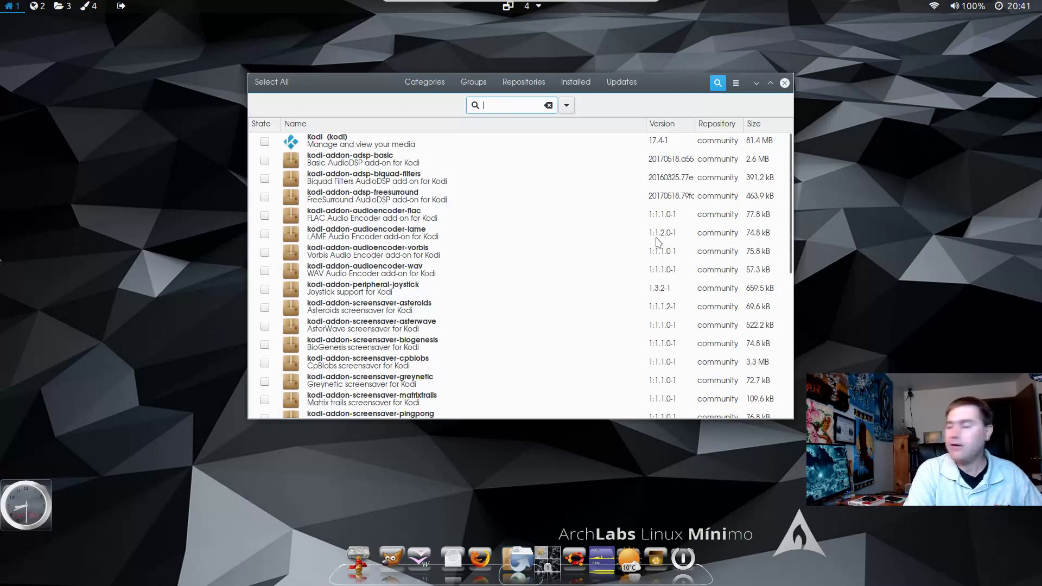
type("skype")
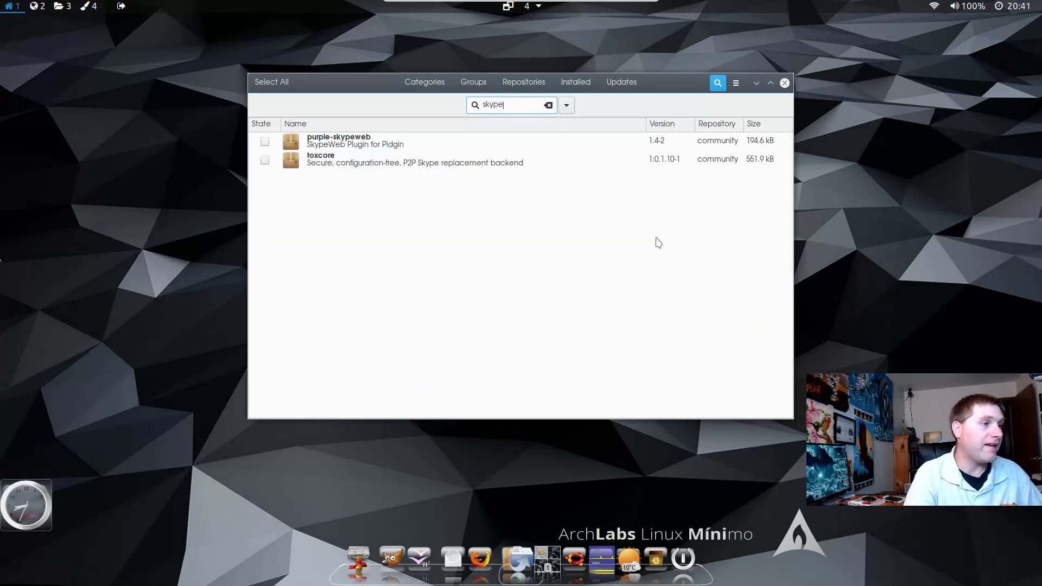
Step: Search the packages for "mi" and replace that term with "sig"
key("BackSpace")
key("BackSpace")
key("BackSpace")
key("BackSpace")
key("BackSpace")
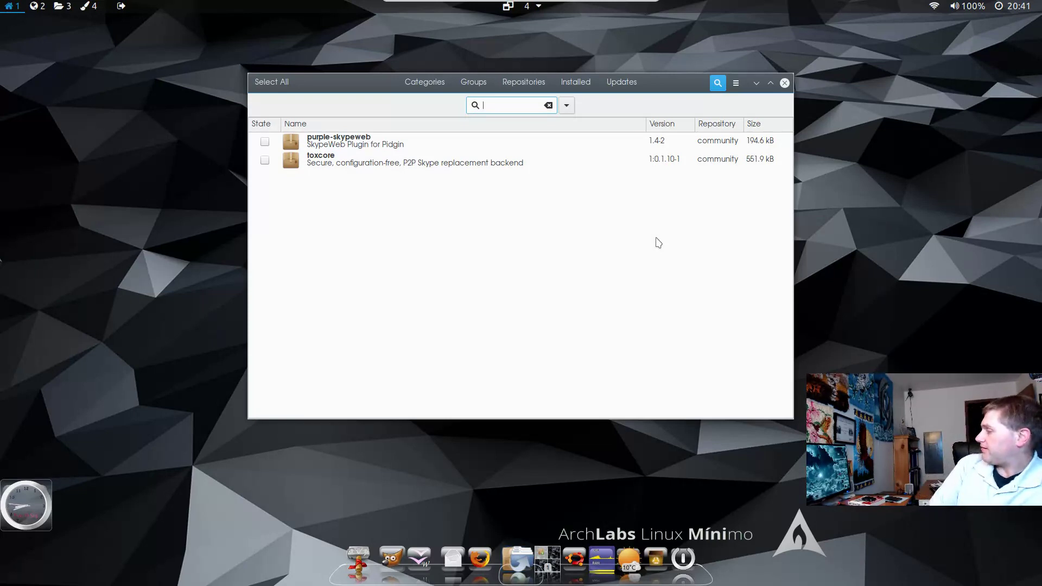
type("mi")
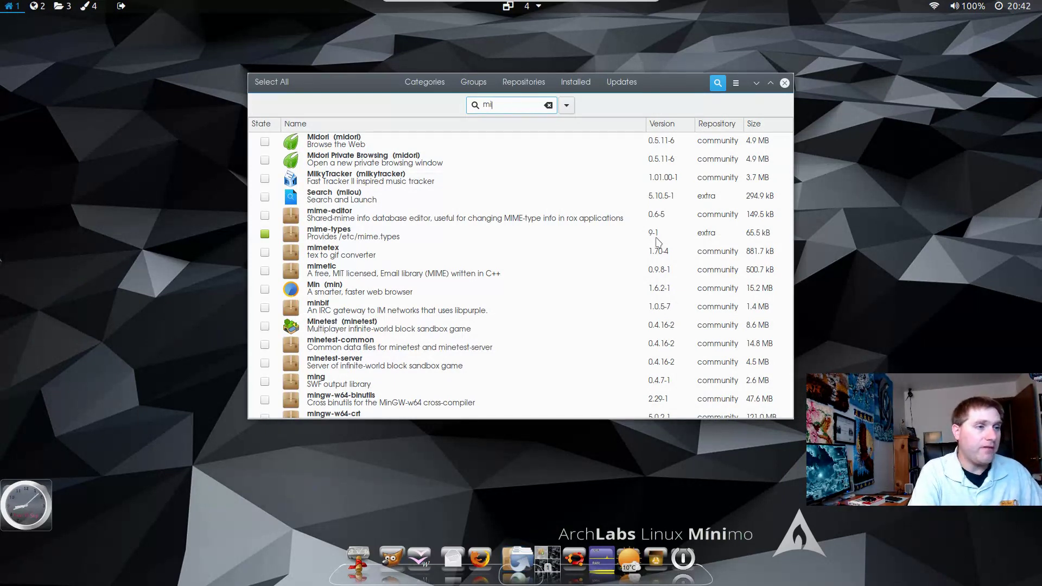
key("BackSpace")
key("BackSpace")
type("sig")
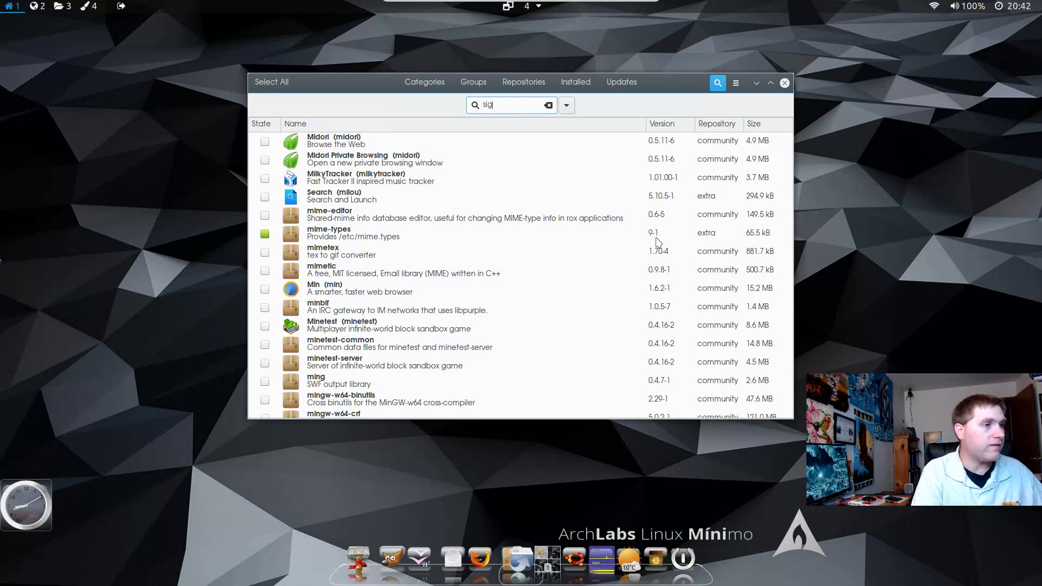
Step: Search the packages for "call" and correct the term to "cali"
key("BackSpace")
key("BackSpace")
key("BackSpace")
type("call")
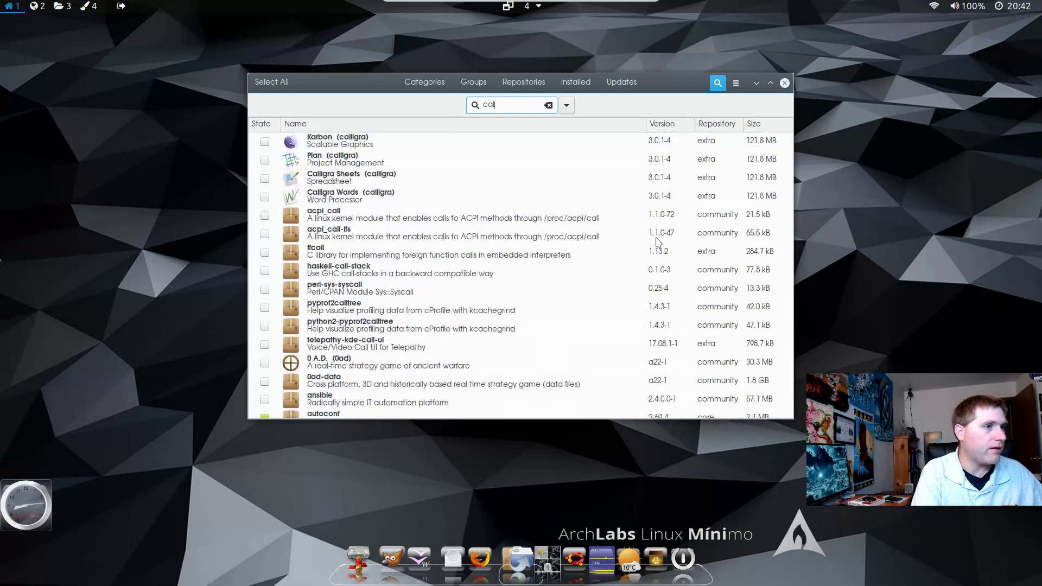
key("BackSpace")
type("i")
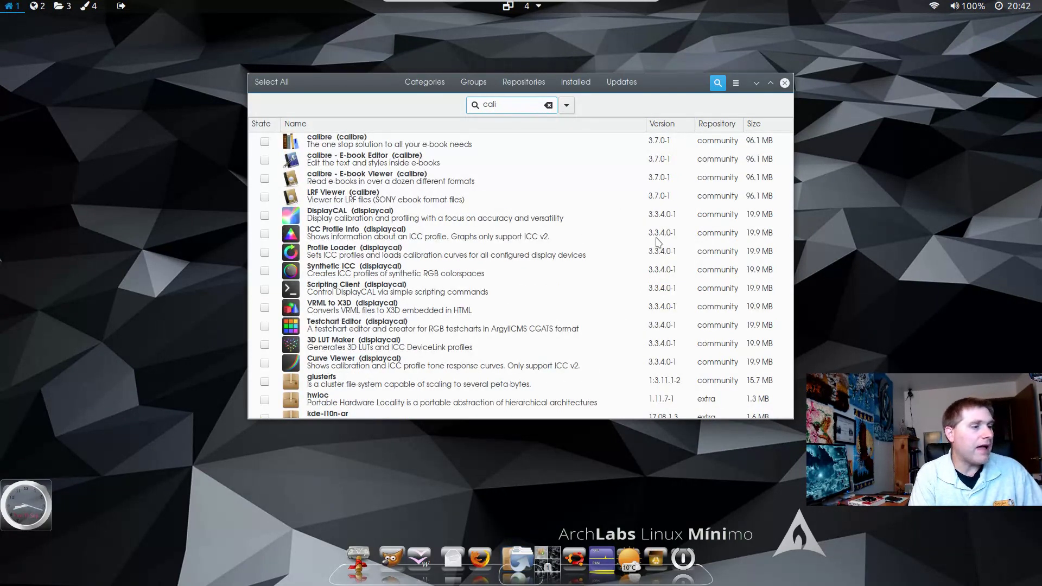
Step: Clear the package search and look for packages matching "and"
key("BackSpace")
key("BackSpace")
key("BackSpace")
key("BackSpace")
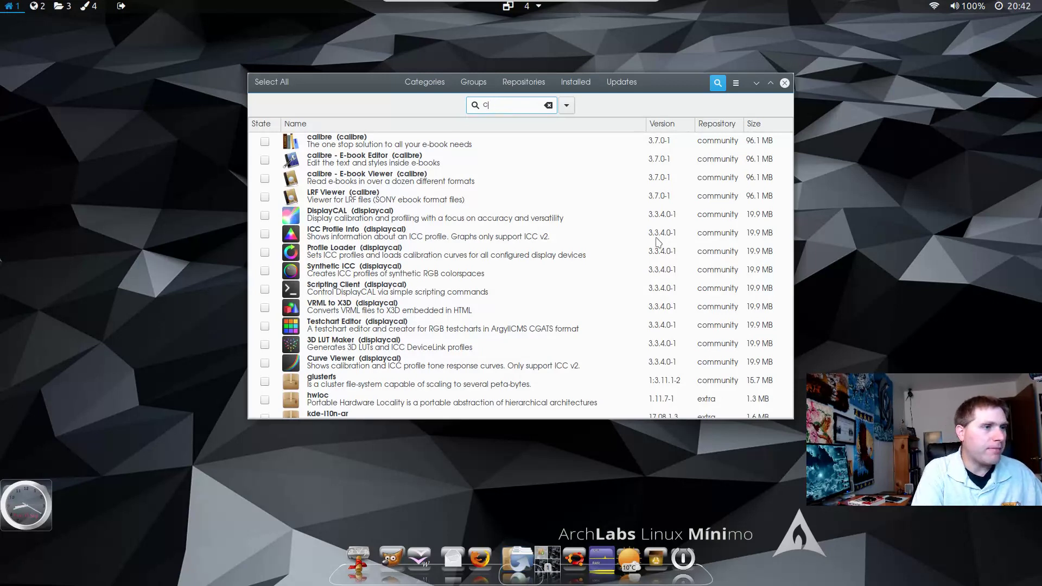
type("and")
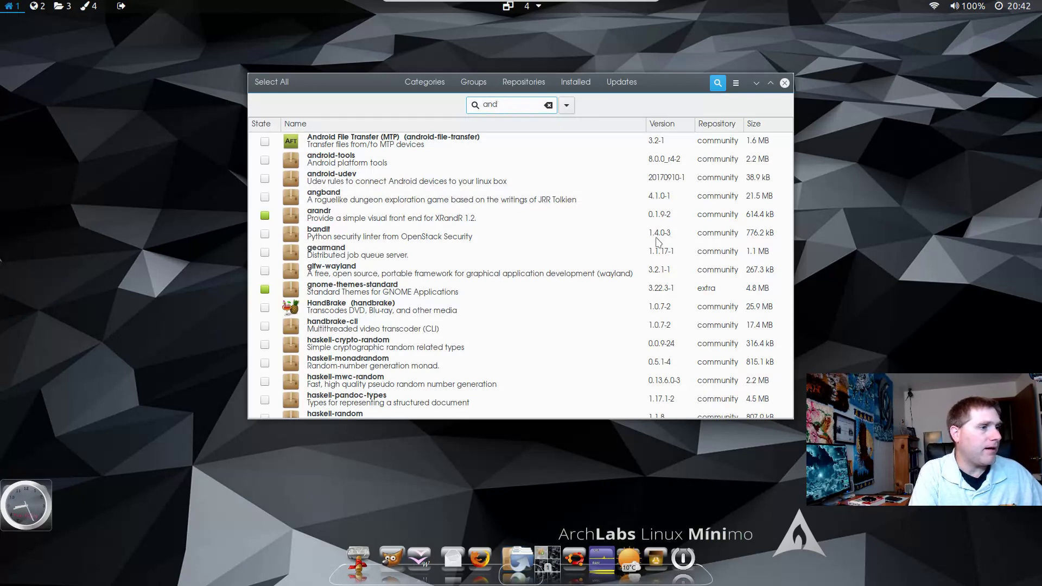
Step: Replace the package search term with "adb"
key("BackSpace")
key("BackSpace")
key("BackSpace")
type("adb")
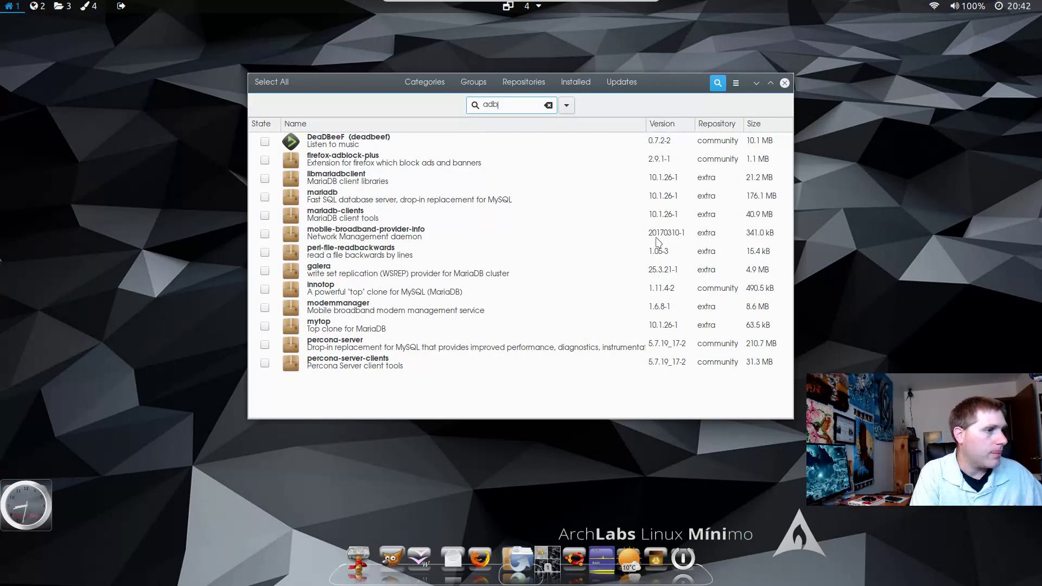
Step: Replace the package search term with "android deb"
key("BackSpace")
key("BackSpace")
key("BackSpace")
type("android deb")
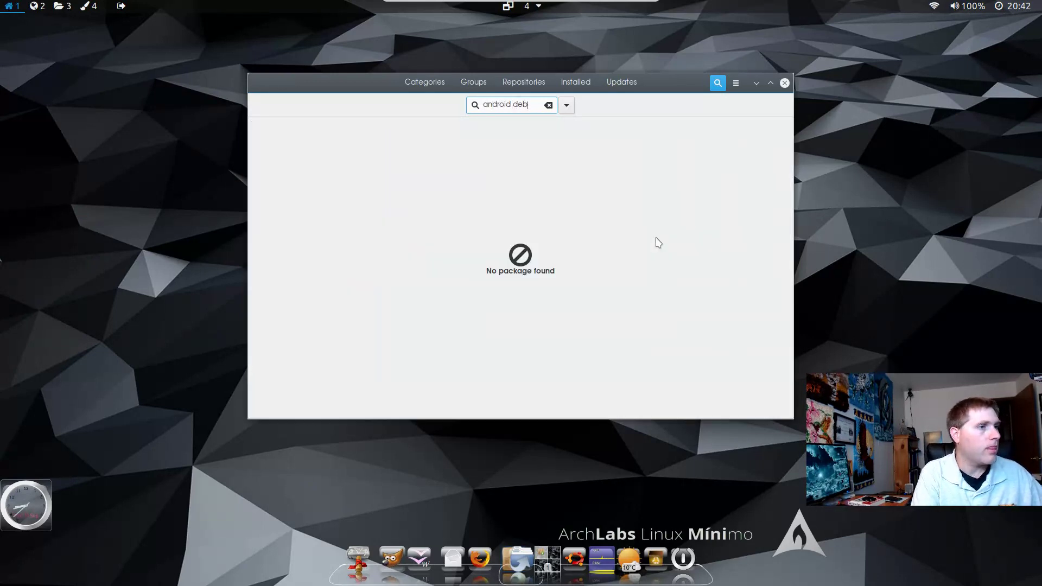
Step: Replace the package search term with "and", look over the matching packages, and close the package manager
key("BackSpace")
key("BackSpace")
key("BackSpace")
key("BackSpace")
key("BackSpace")
key("BackSpace")
key("BackSpace")
key("BackSpace")
key("BackSpace")
key("BackSpace")
key("BackSpace")
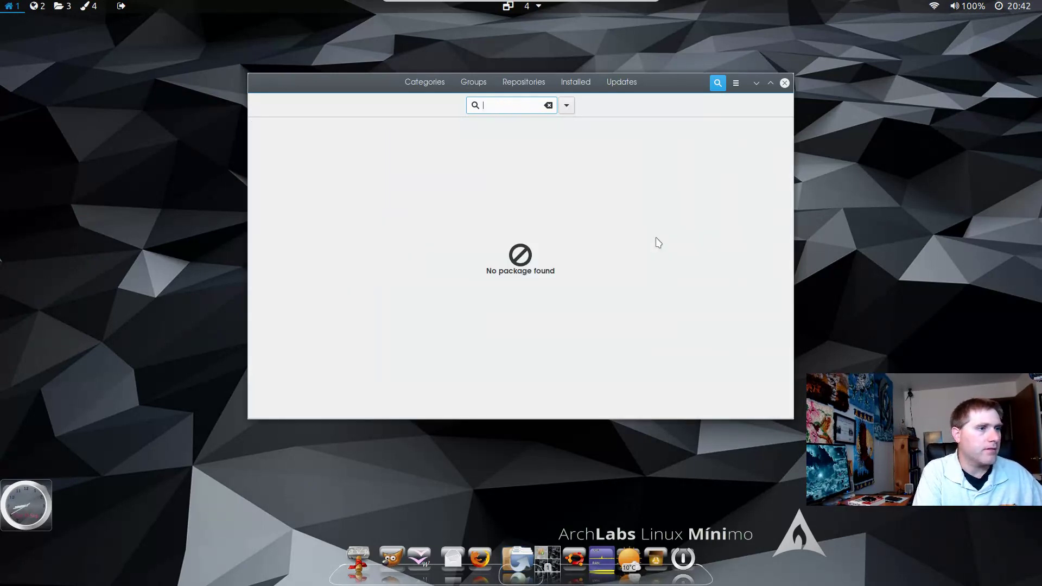
type("and")
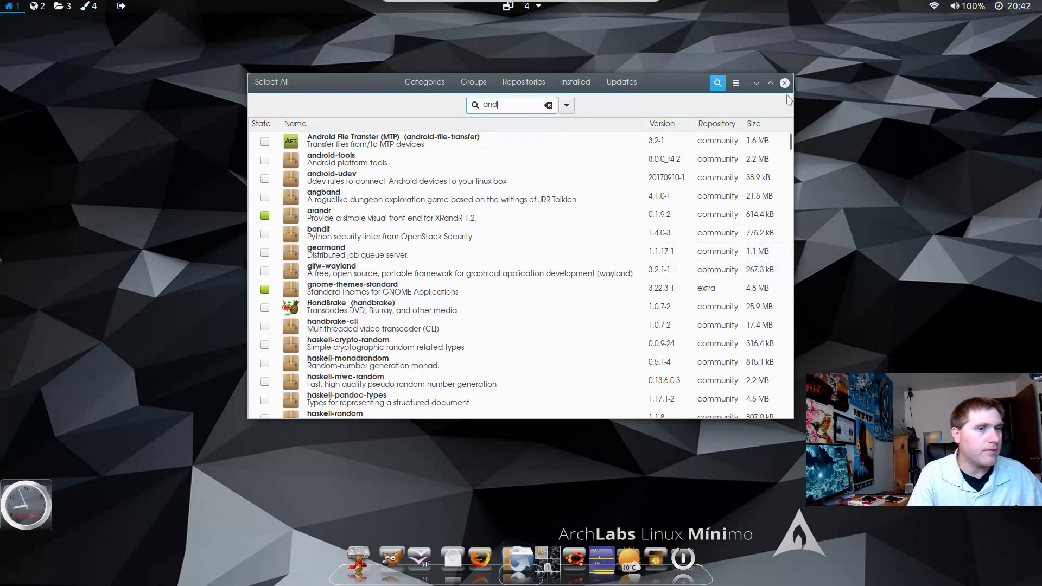
left_click(785, 84)
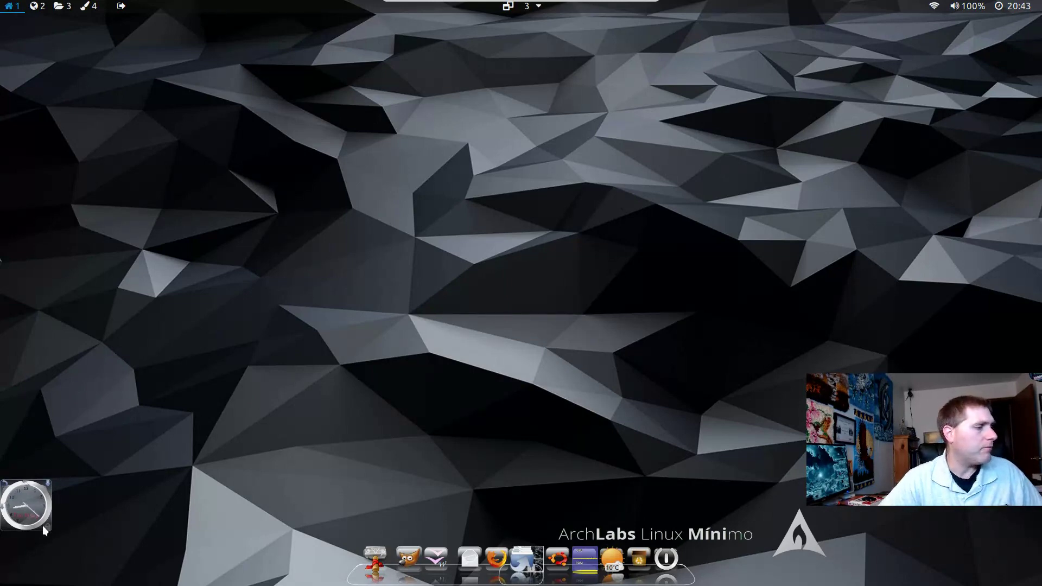
Step: Open the Cairo-Dock configuration from the desktop clock desklet
right_click(47, 478)
right_click(47, 482)
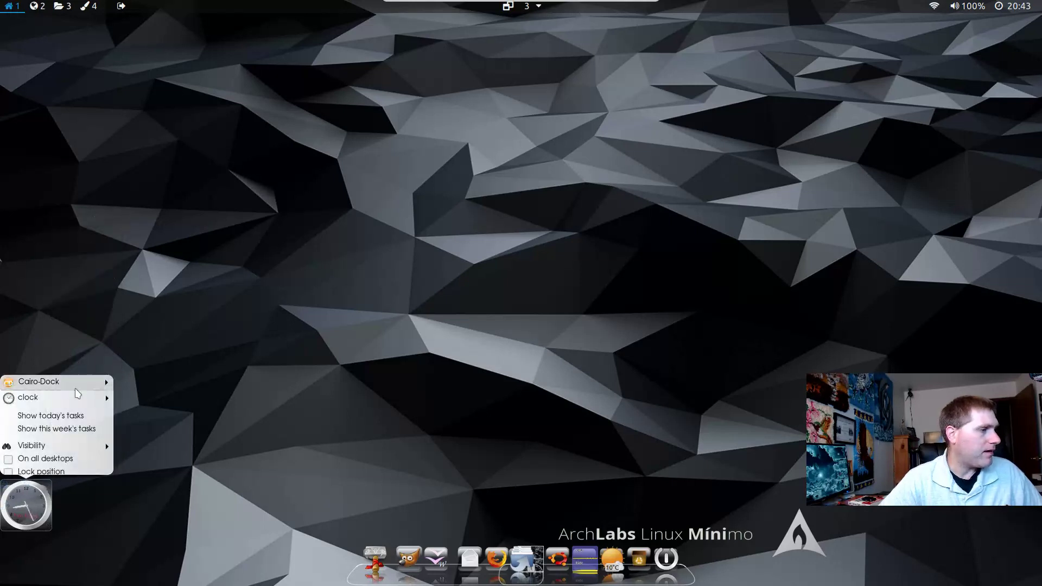
mouse_move(78, 400)
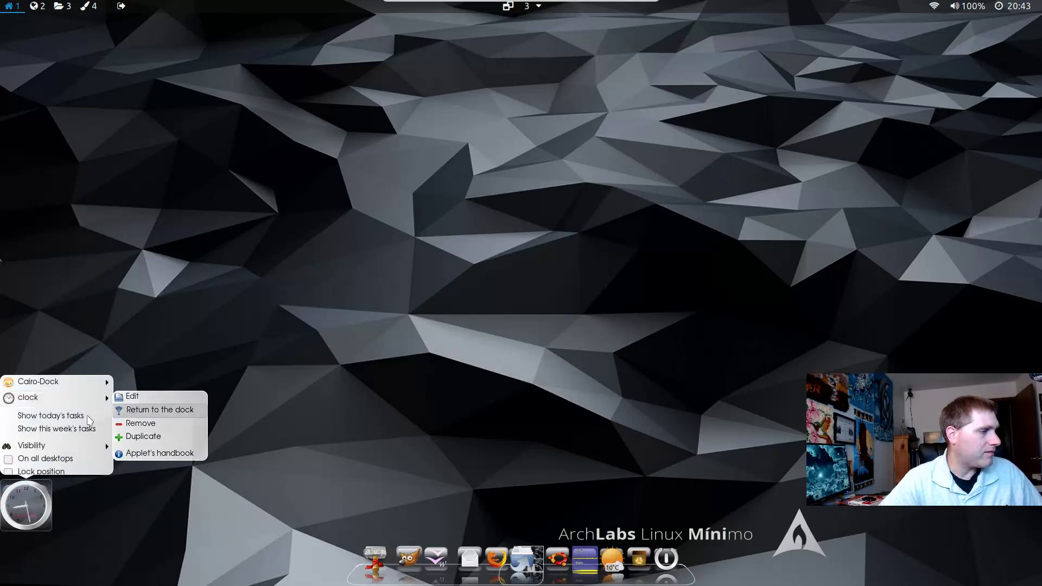
mouse_move(48, 382)
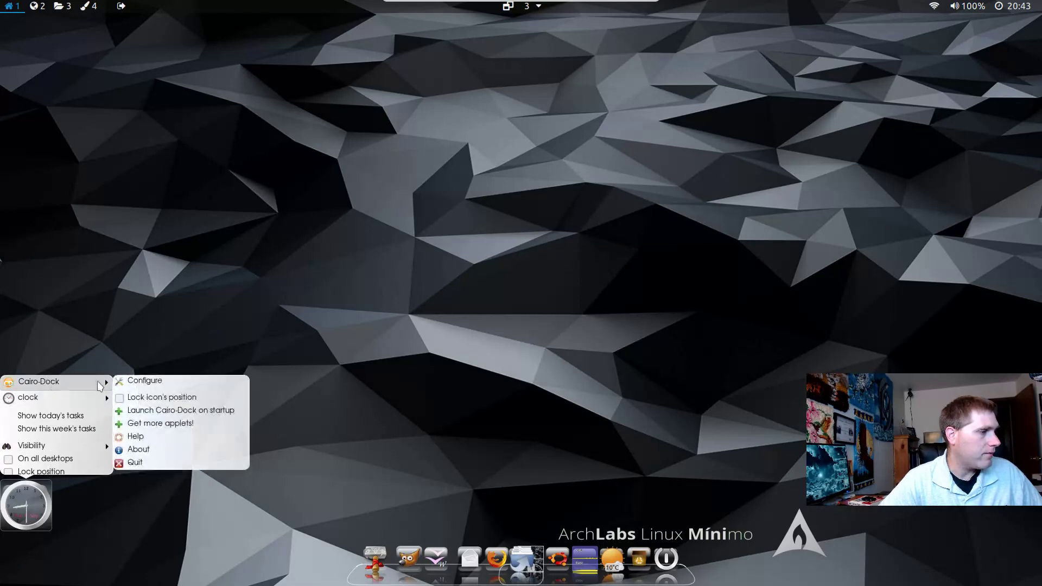
left_click(157, 383)
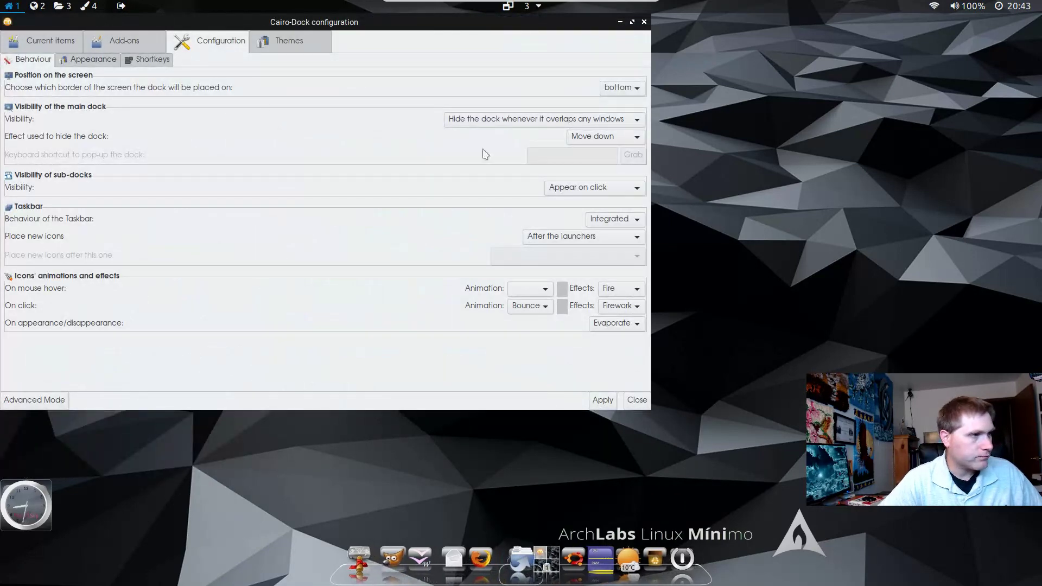
Step: List the dock's current items, expand Bottom dock (2) and view the settings of its Shortcuts applet
left_click(41, 45)
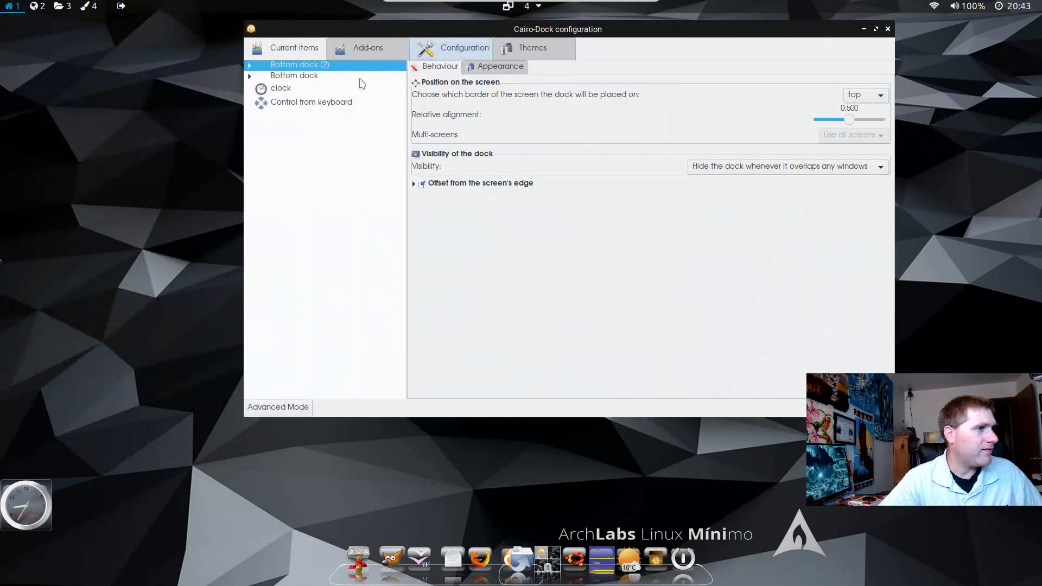
left_click(250, 76)
left_click(249, 76)
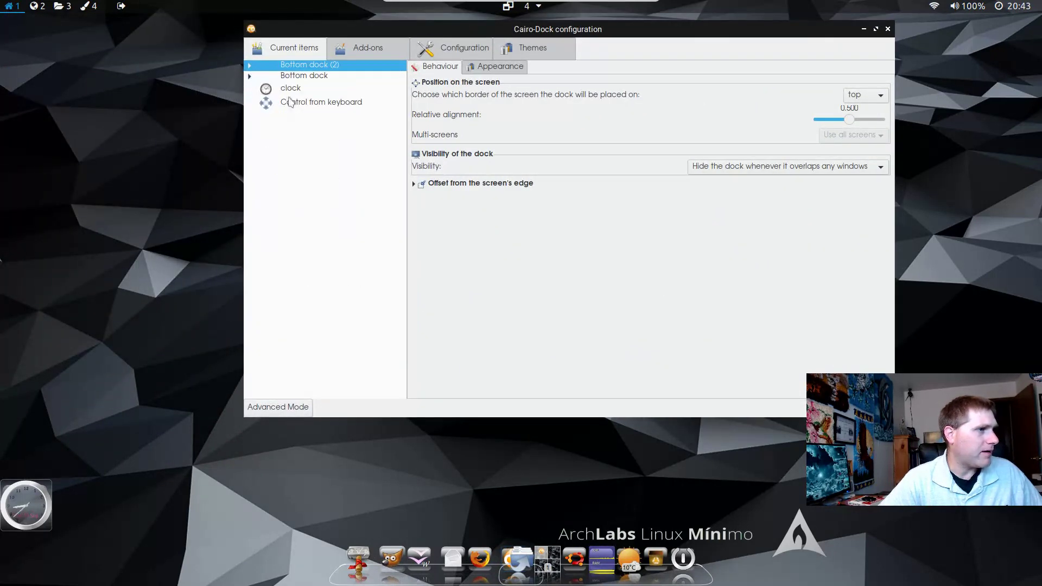
left_click(250, 65)
left_click(307, 76)
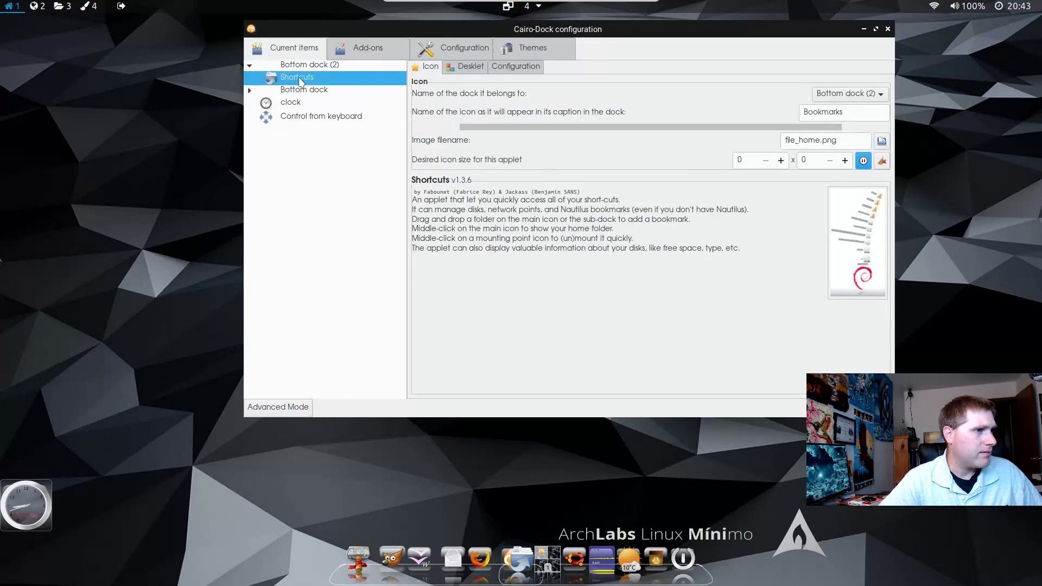
left_click(293, 65)
left_click(289, 77)
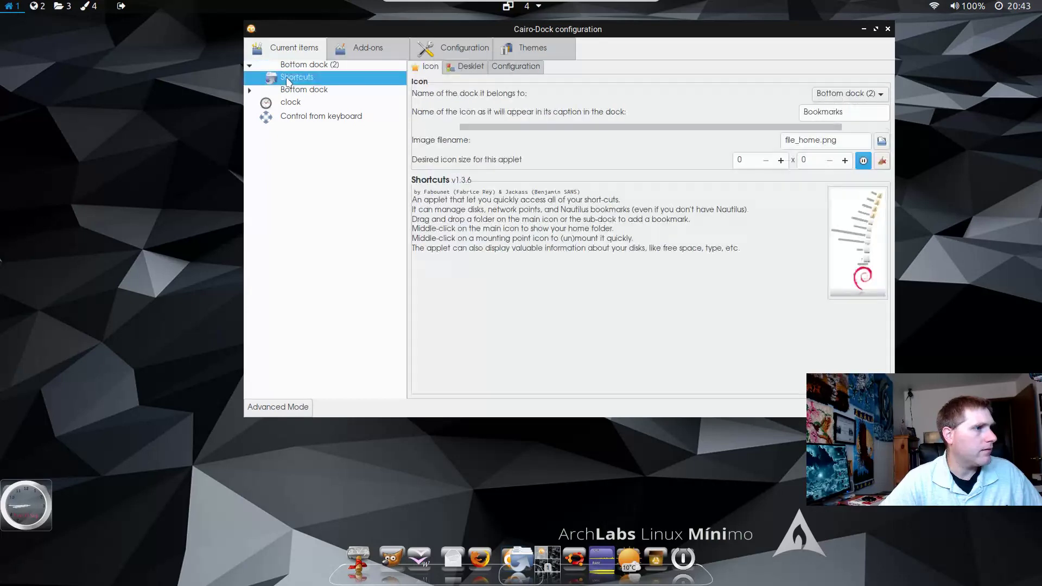
Step: View the settings of the Bottom dock, clock and Control from keyboard items in turn
left_click(318, 90)
left_click(307, 102)
left_click(304, 116)
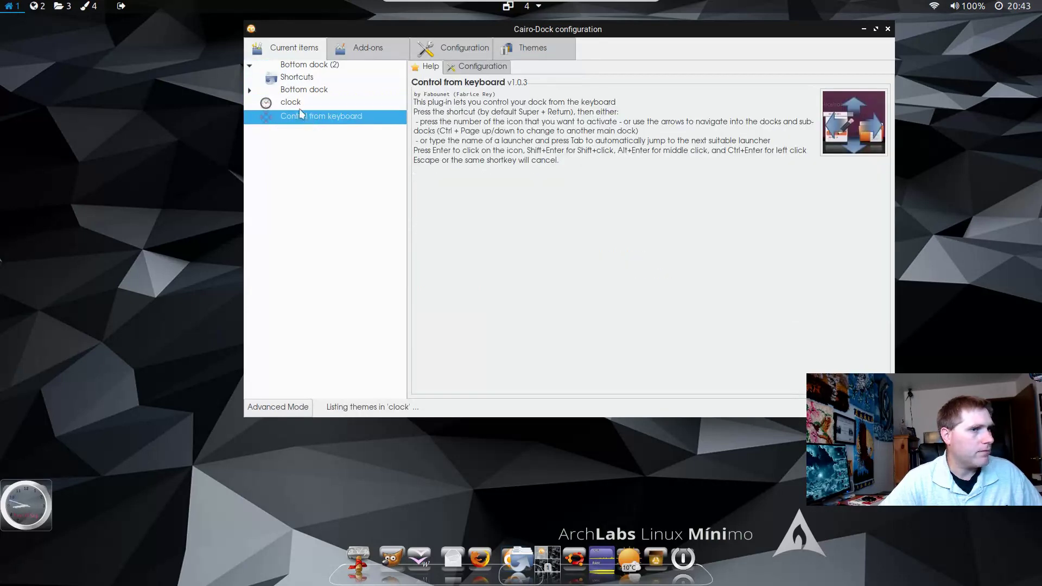
Step: Examine the clock applet's desklet decoration and position settings, and close the Cairo-Dock configuration
left_click(300, 104)
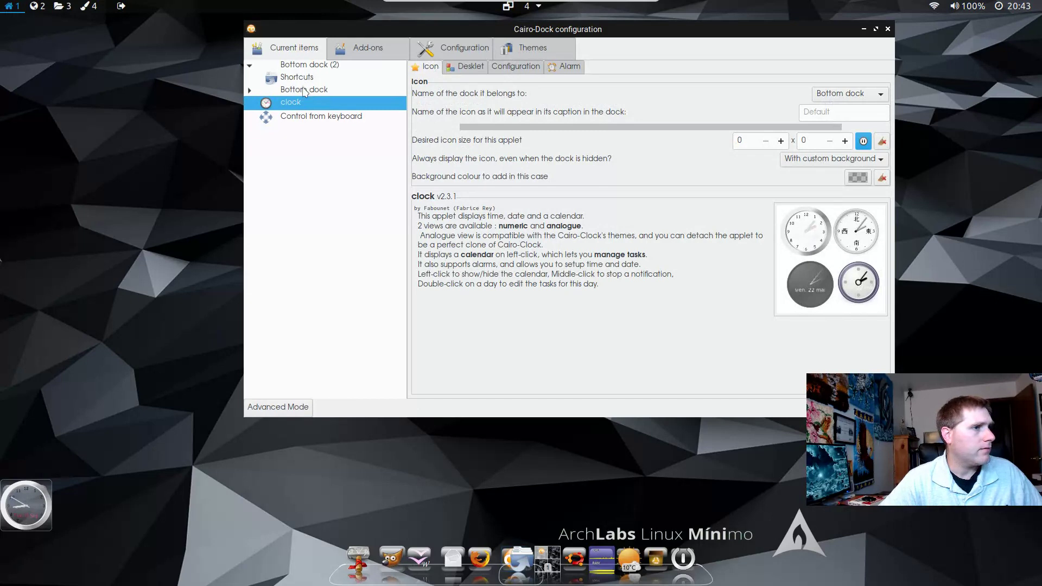
left_click(464, 66)
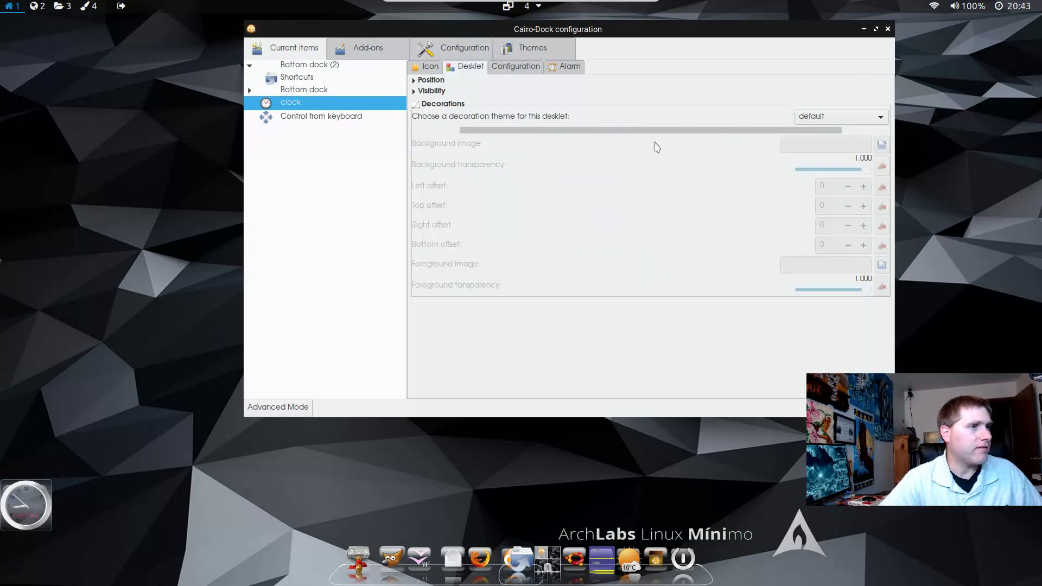
left_click(418, 82)
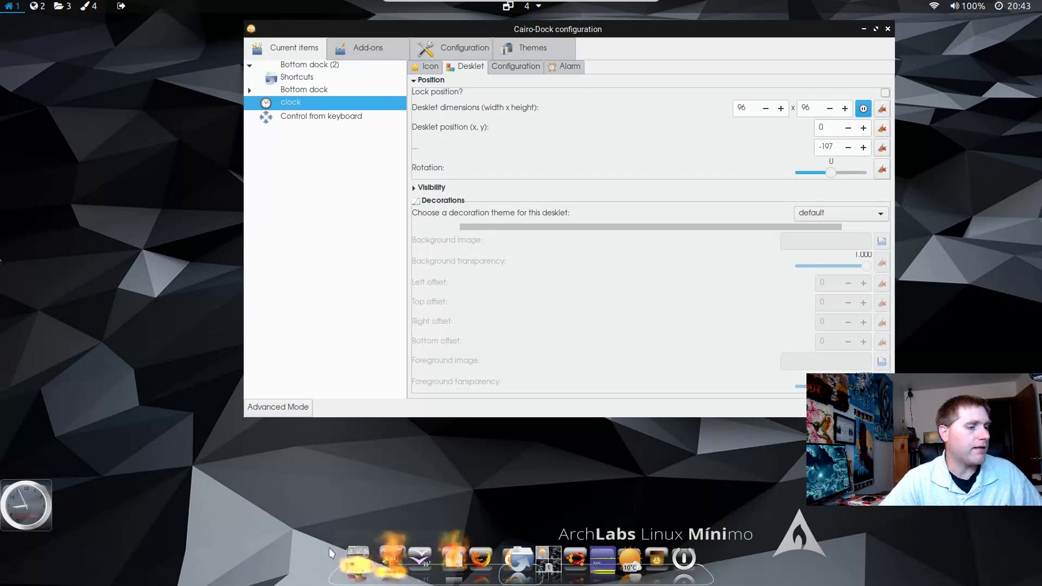
left_click(888, 31)
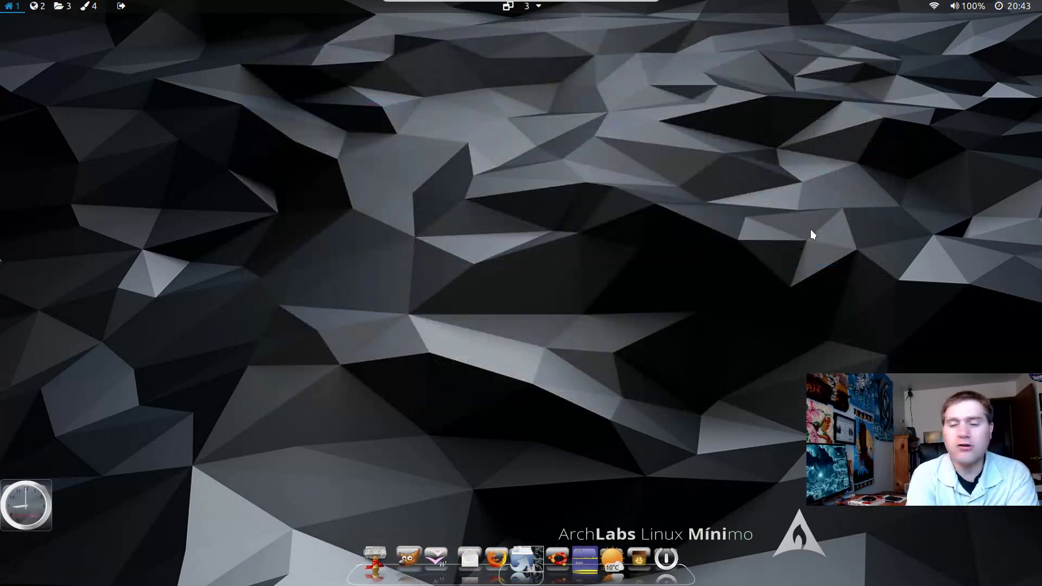